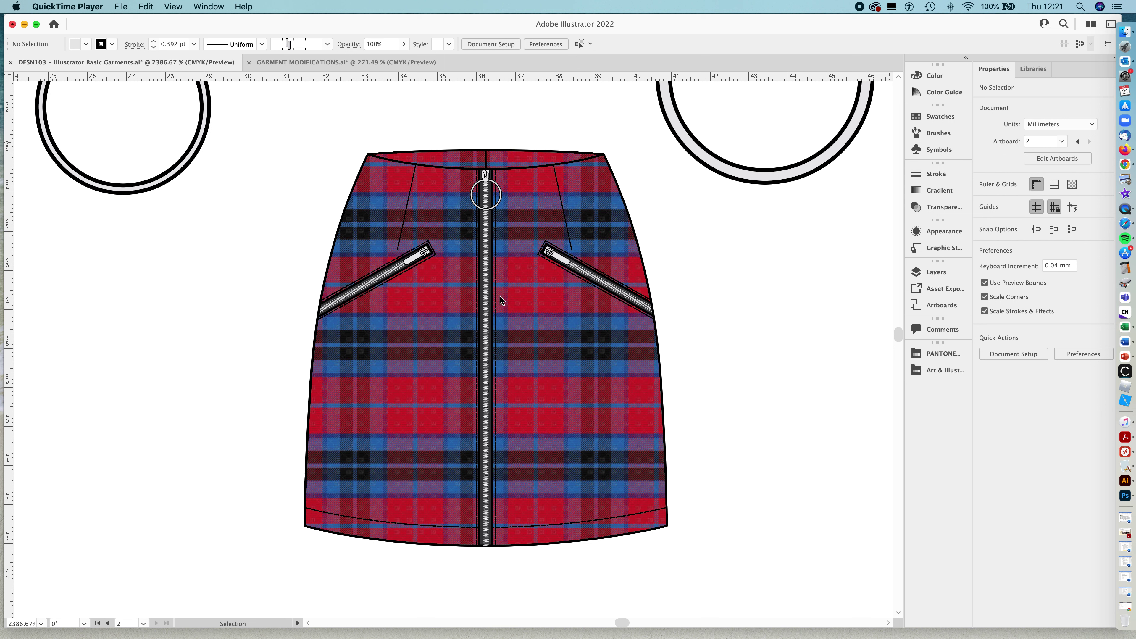
Move the YKK puller and the row of teeth off the left black zip, exposing its tape
click(487, 232)
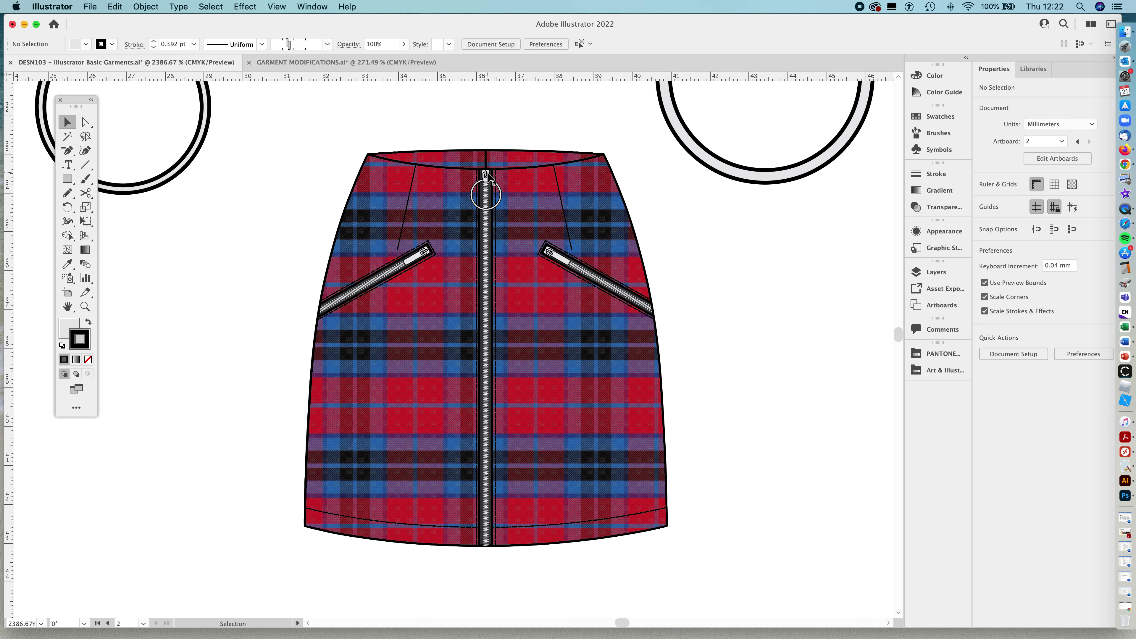
key(z)
drag(582, 146, 518, 135)
scroll(519, 135, up, 5)
drag(507, 280, 536, 331)
drag(461, 309, 505, 358)
key(v)
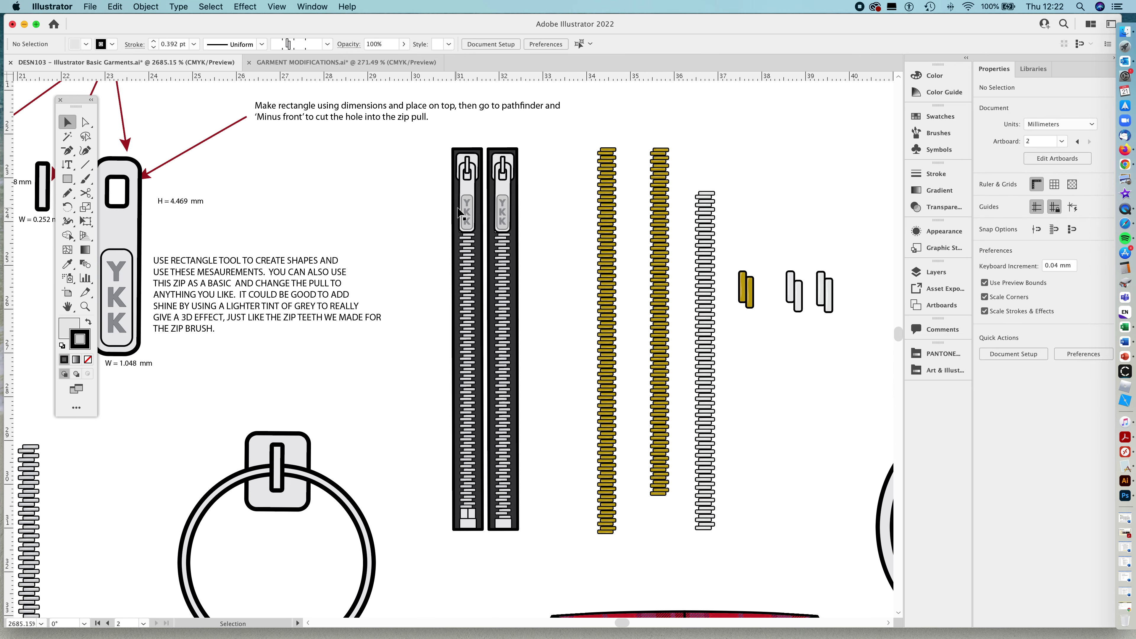
click(470, 208)
drag(469, 208, 429, 205)
click(433, 268)
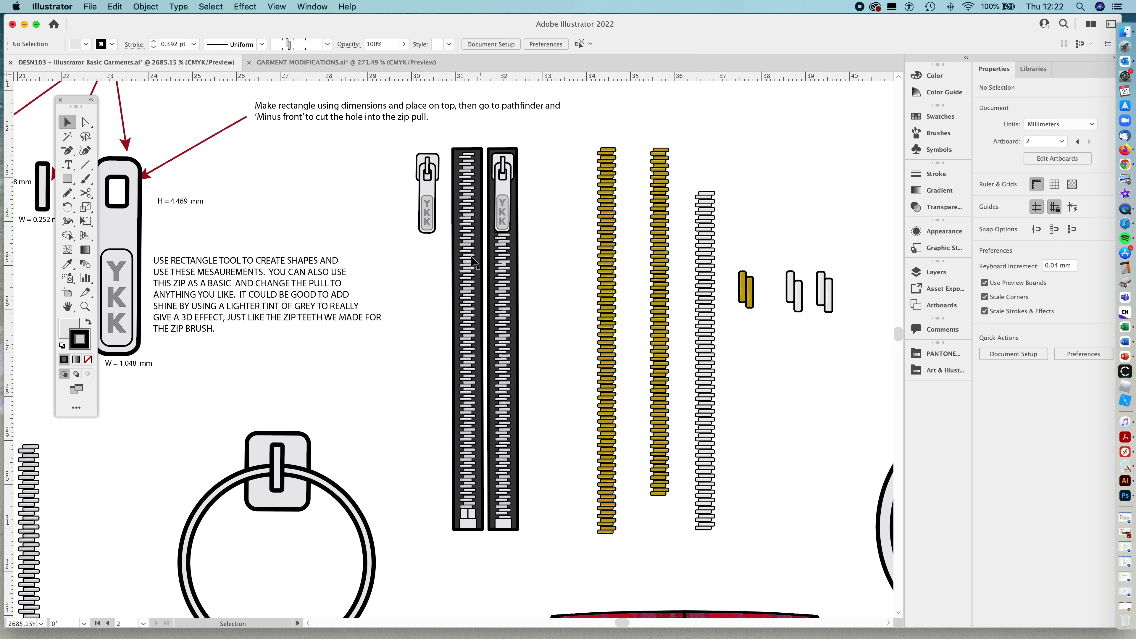
drag(464, 262, 394, 262)
click(477, 197)
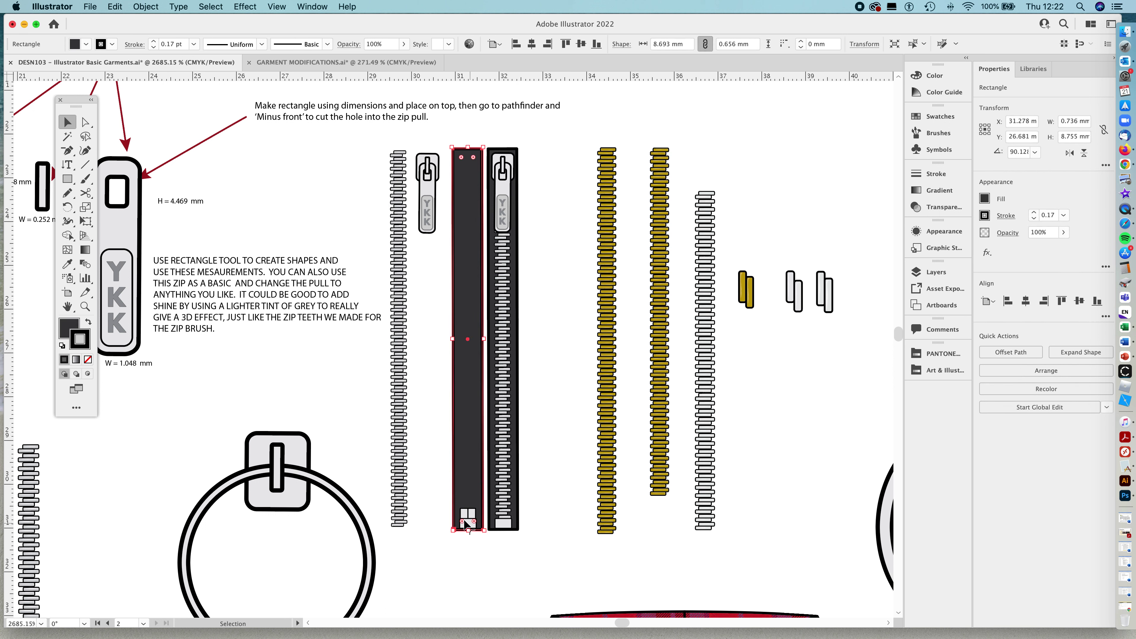
Undo the moves of the left zip's puller and teeth
key(super+z)
key(super+z)
key(super+z)
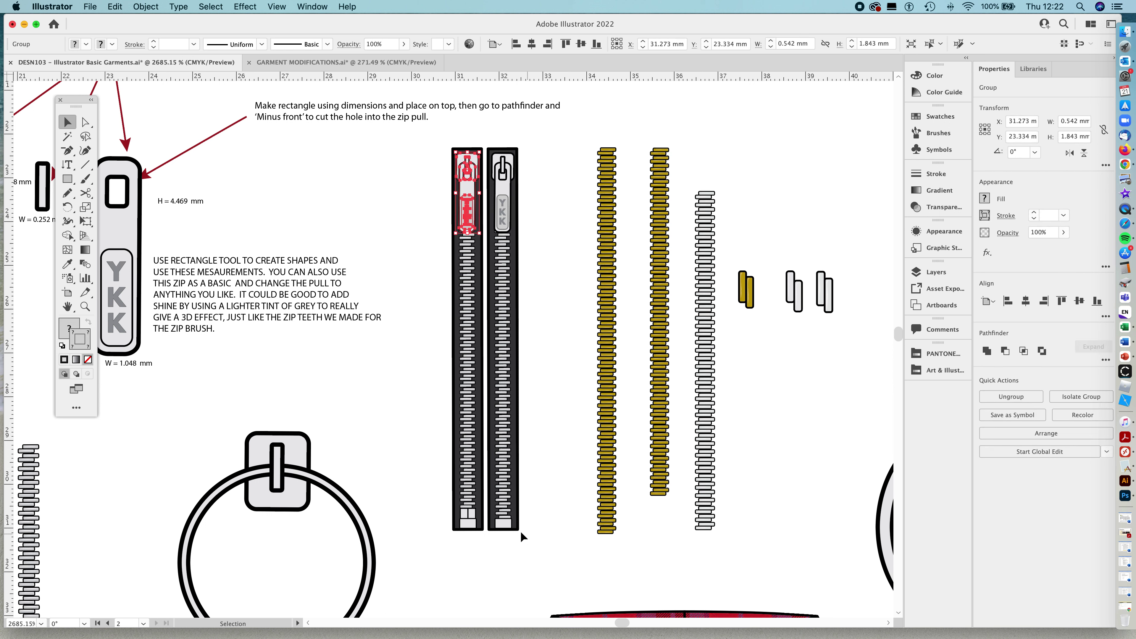
Examine the rounded corners of the rectangle that forms the zip puller's body among the labelled component shapes
drag(241, 237, 547, 266)
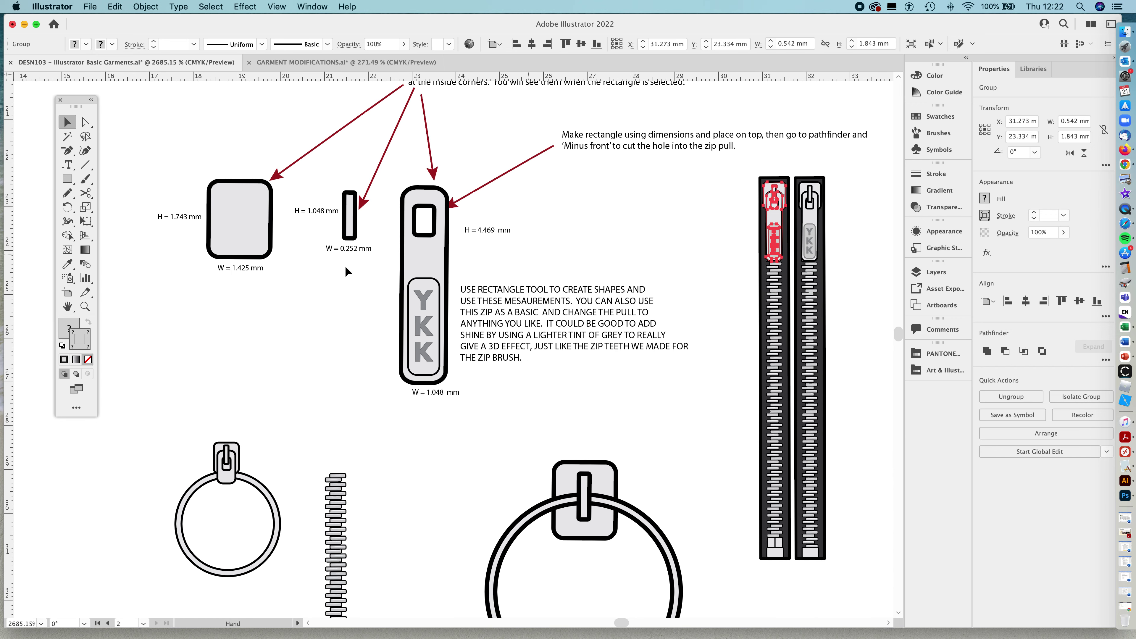
key(a)
click(223, 211)
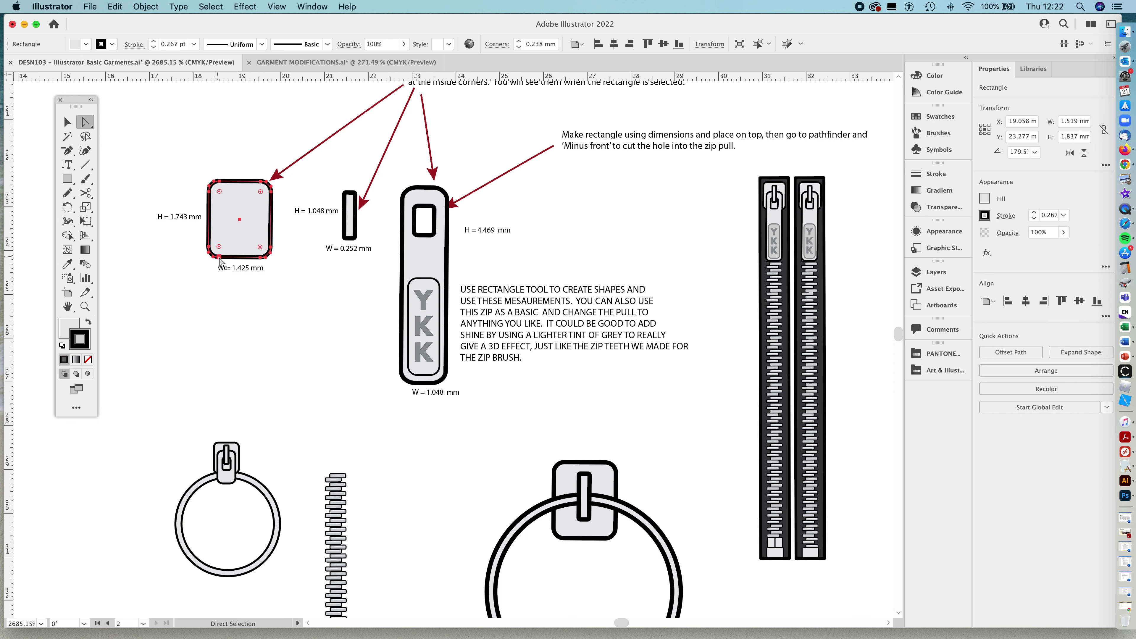
click(309, 299)
Assemble the zip puller by placing the YKK pull and the narrow bar onto the rounded body rectangle
key(v)
click(430, 264)
drag(431, 264, 305, 273)
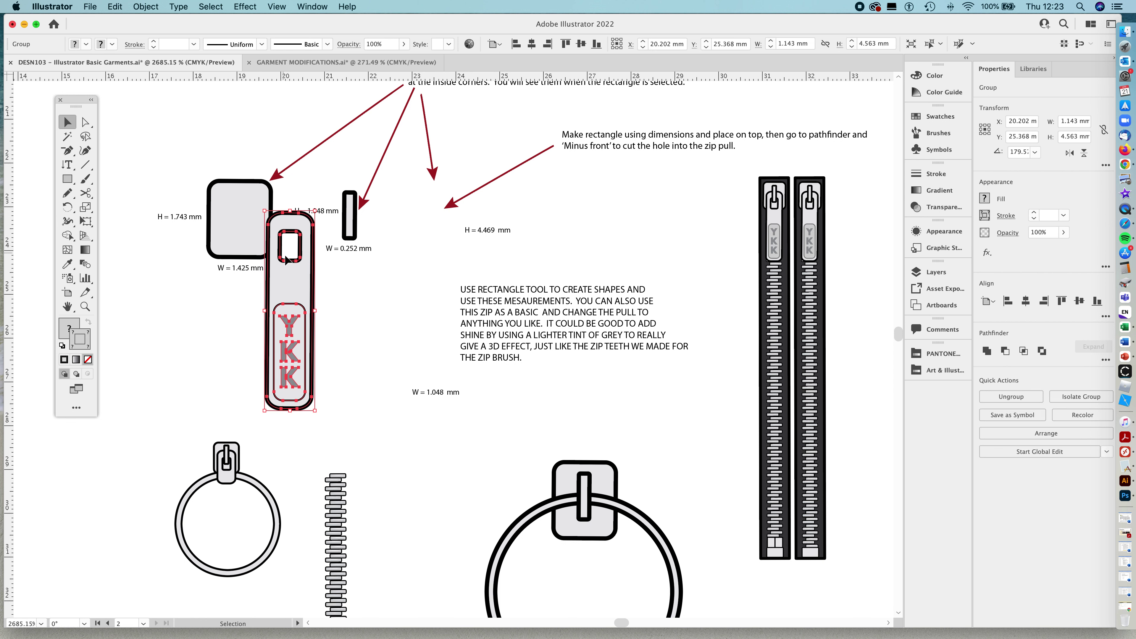
drag(297, 278, 244, 261)
drag(341, 223, 240, 224)
shift+click(259, 295)
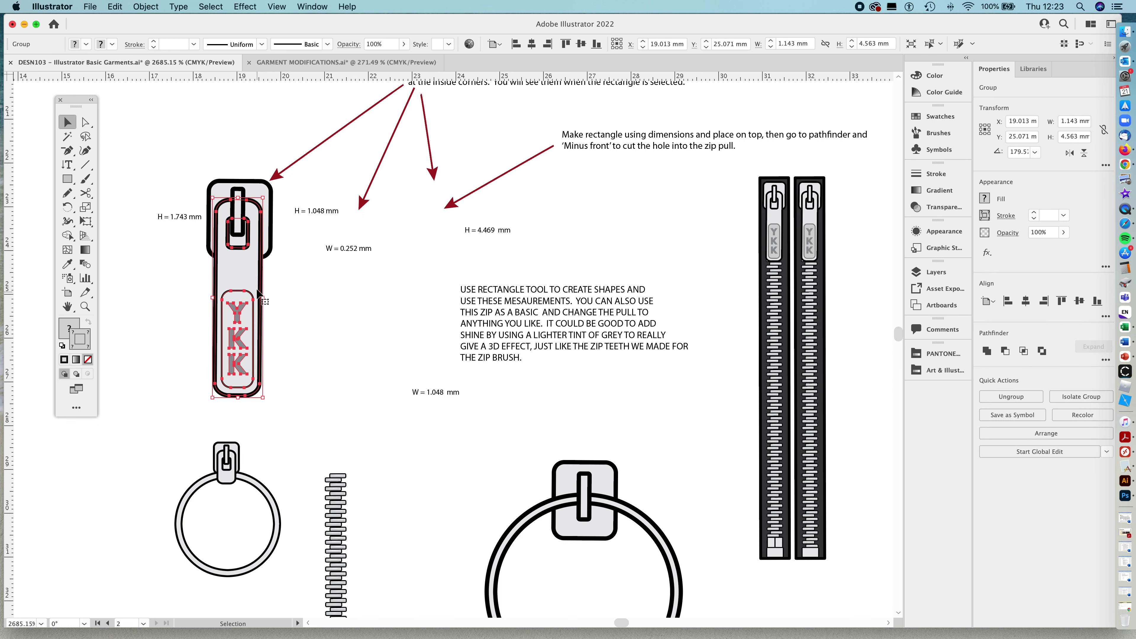
key(super+shift+a)
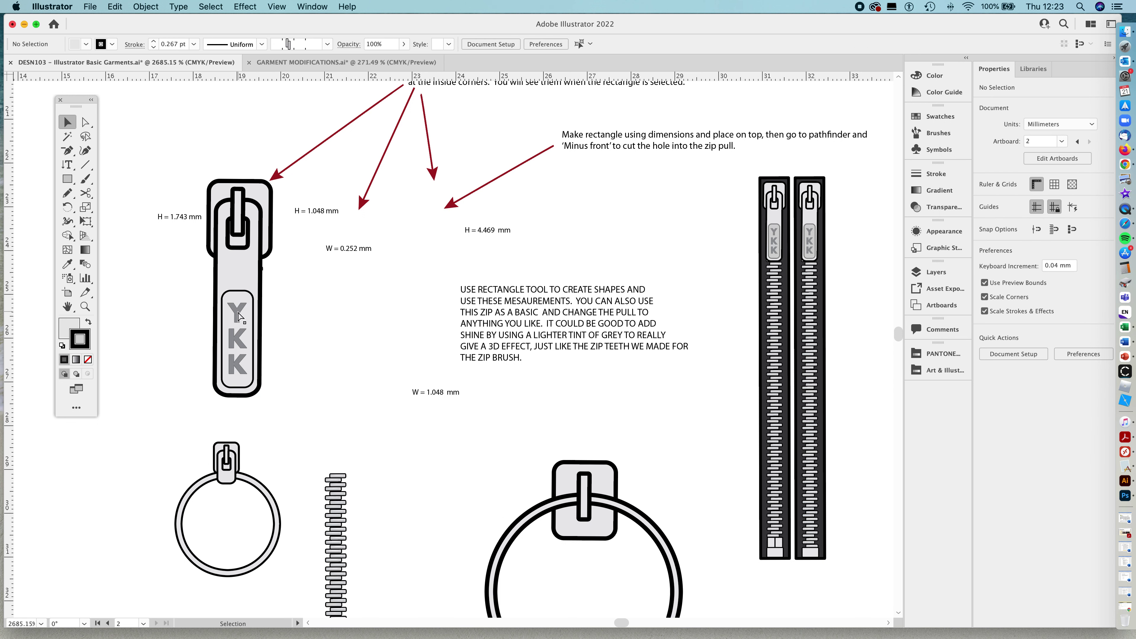
key(a)
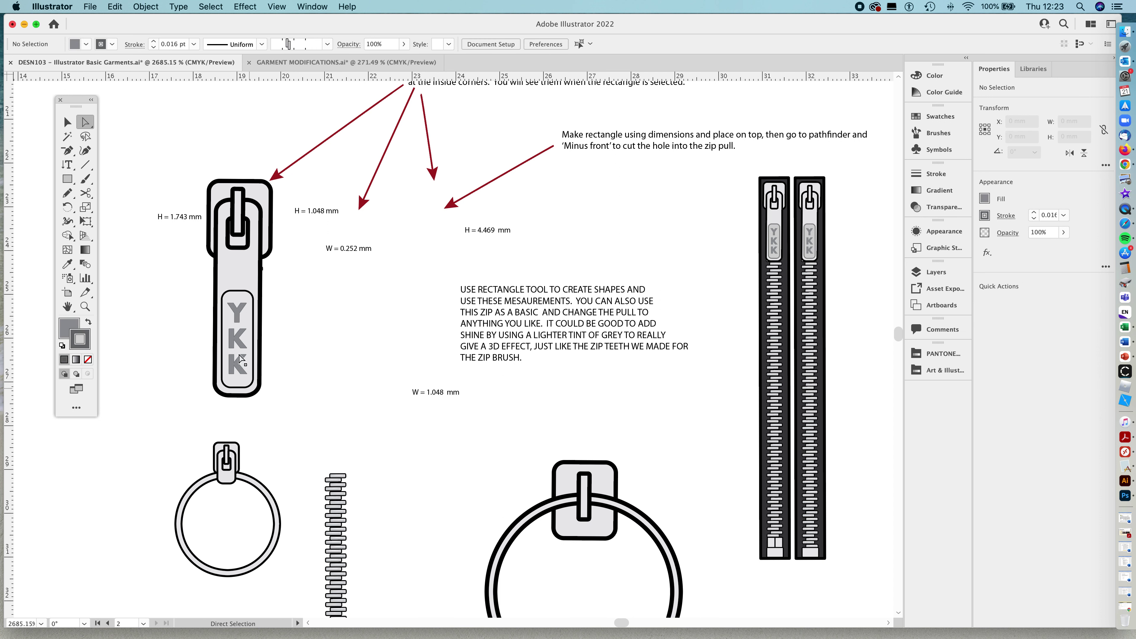
key(v)
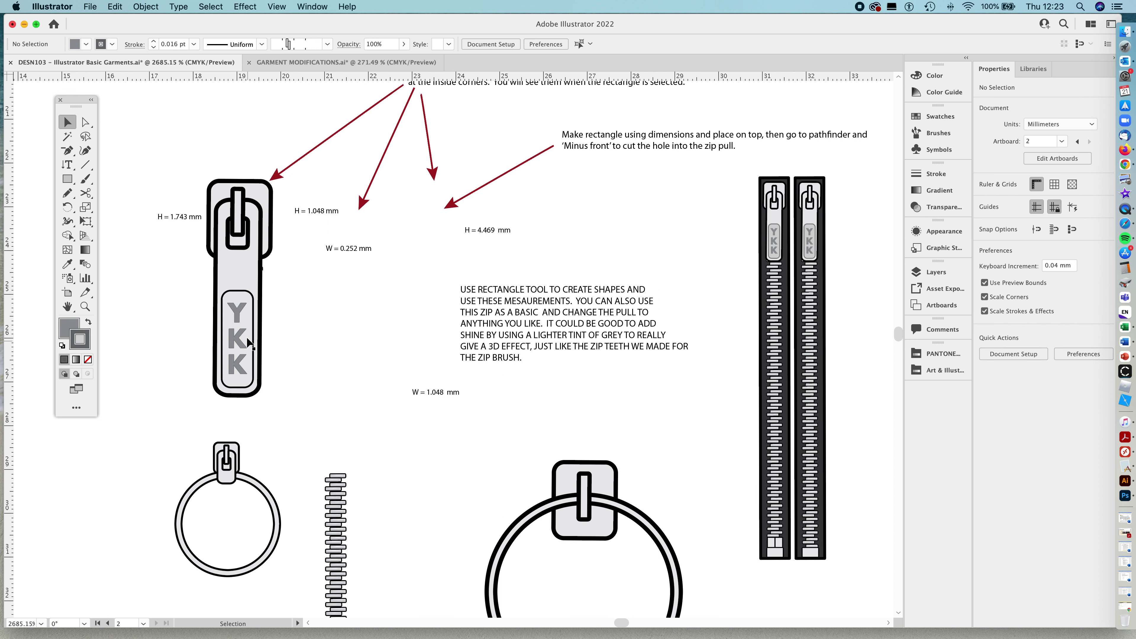
Undo the puller assembly, returning the pull and the bar to their labelled places
key(super+z)
key(super+z)
key(super+z)
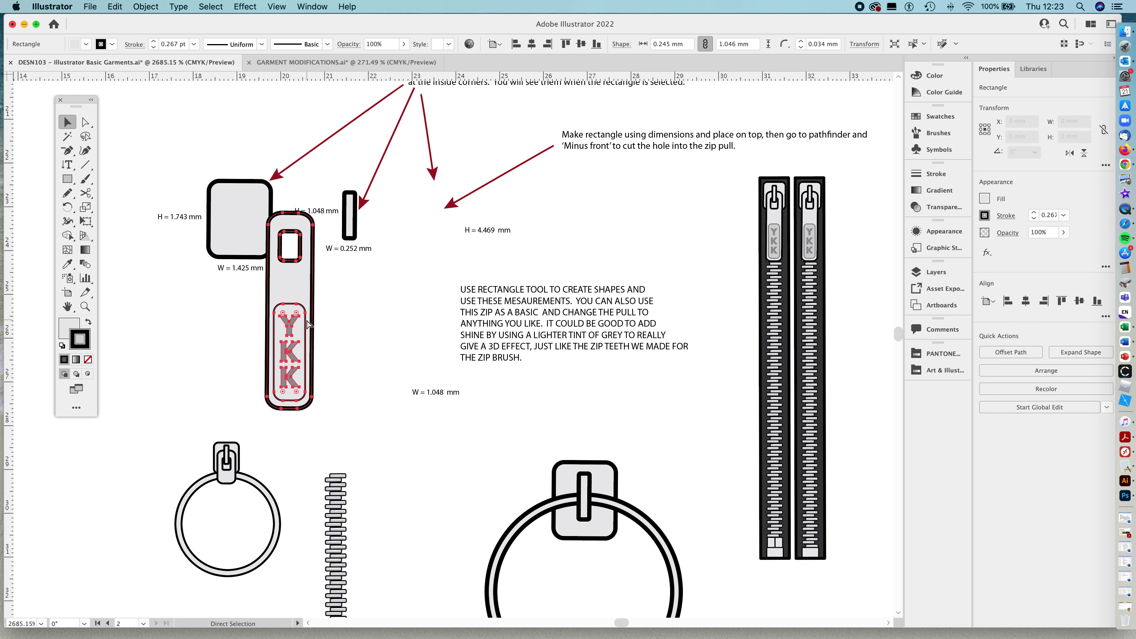
click(428, 222)
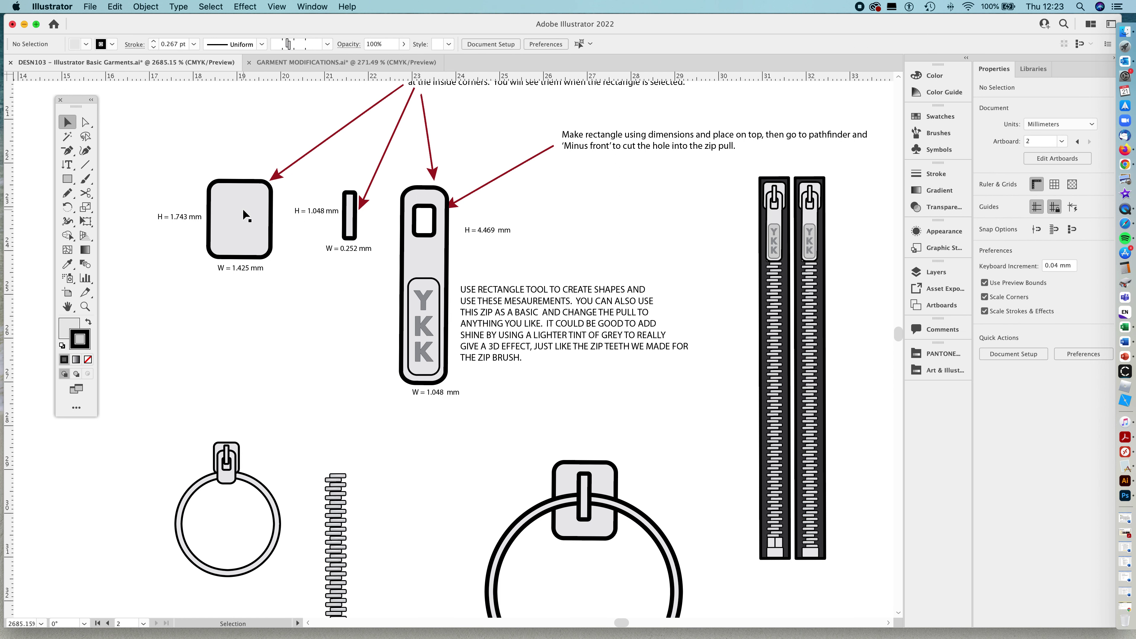
Move the three end-stop rectangles off the lower end of the left zip into the empty space beside it
drag(812, 525, 870, 418)
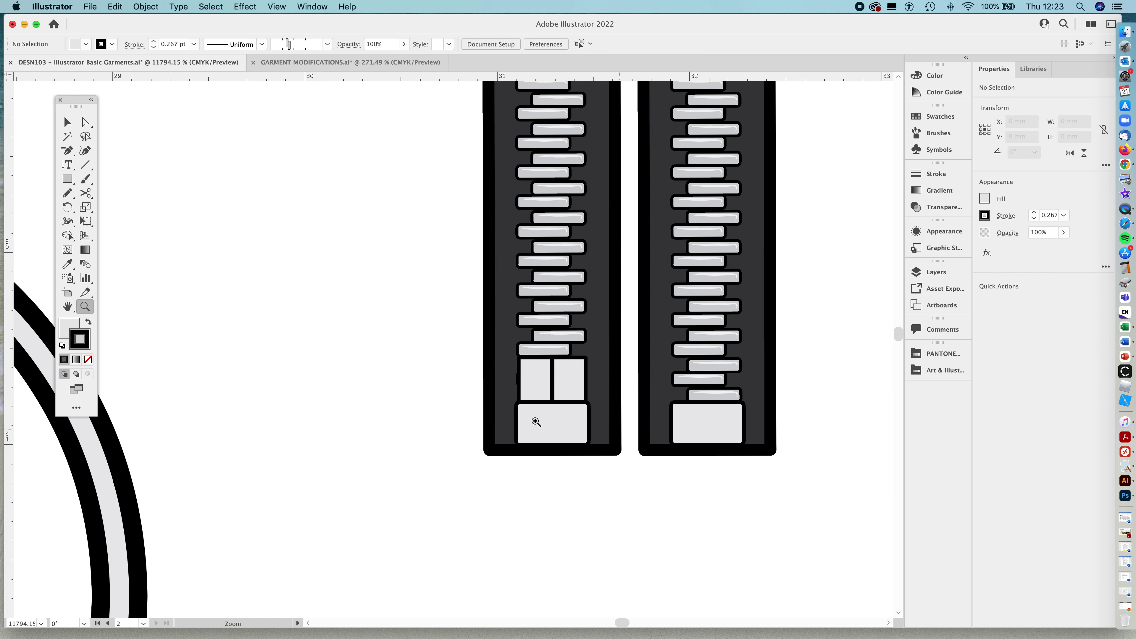
click(545, 428)
drag(546, 428, 400, 428)
drag(538, 394, 394, 369)
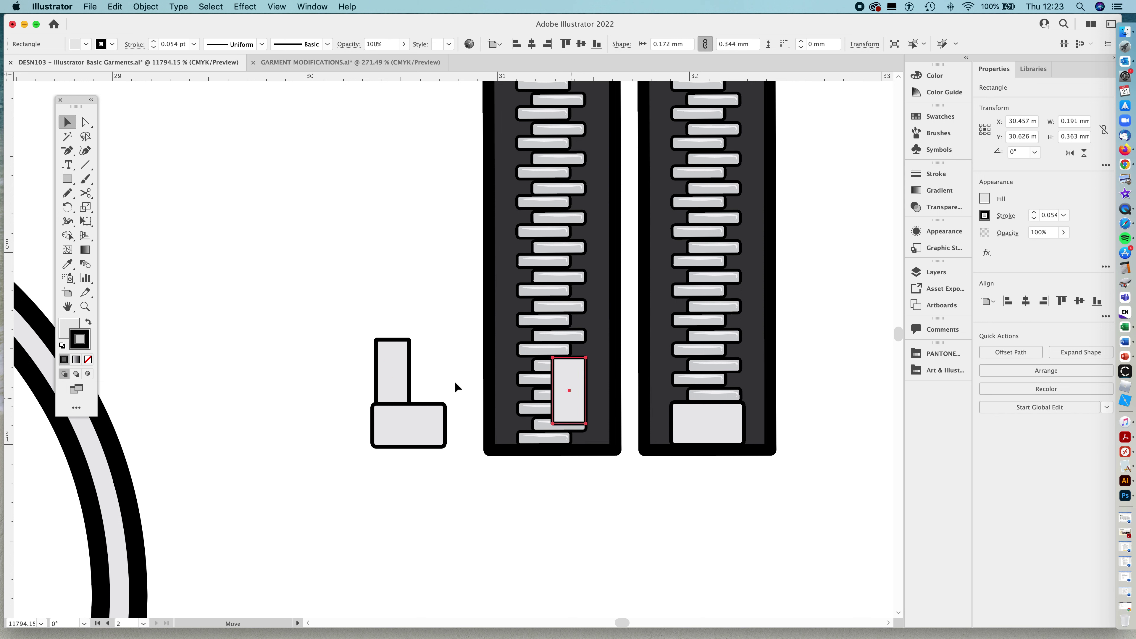
drag(569, 389, 428, 380)
Group the three end-stop rectangles and place the group back over the teeth at the zip's lower end
drag(349, 309, 436, 431)
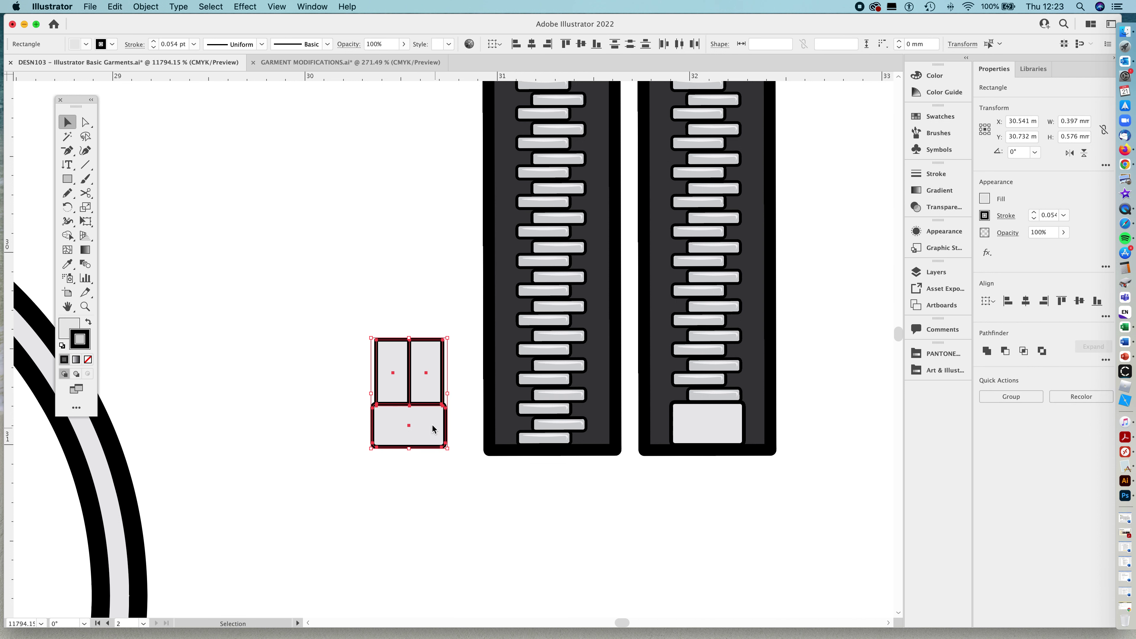
right_click(434, 428)
click(368, 477)
drag(380, 447, 536, 438)
Move the left zip's dark tape rectangle out from behind the teeth and end stop
key(z)
drag(643, 356, 472, 431)
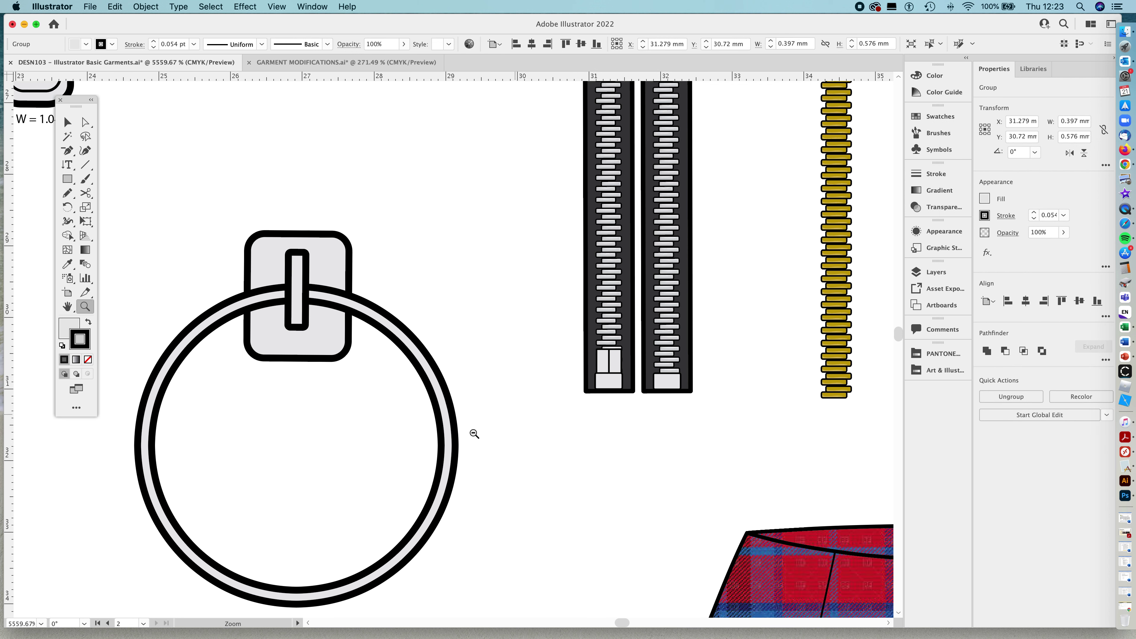
key(v)
drag(589, 313, 513, 326)
click(581, 416)
Inspect the separated tape rectangle's corners and stroke options, and undo the recent changes to the left zip
key(z)
drag(553, 406, 764, 495)
key(a)
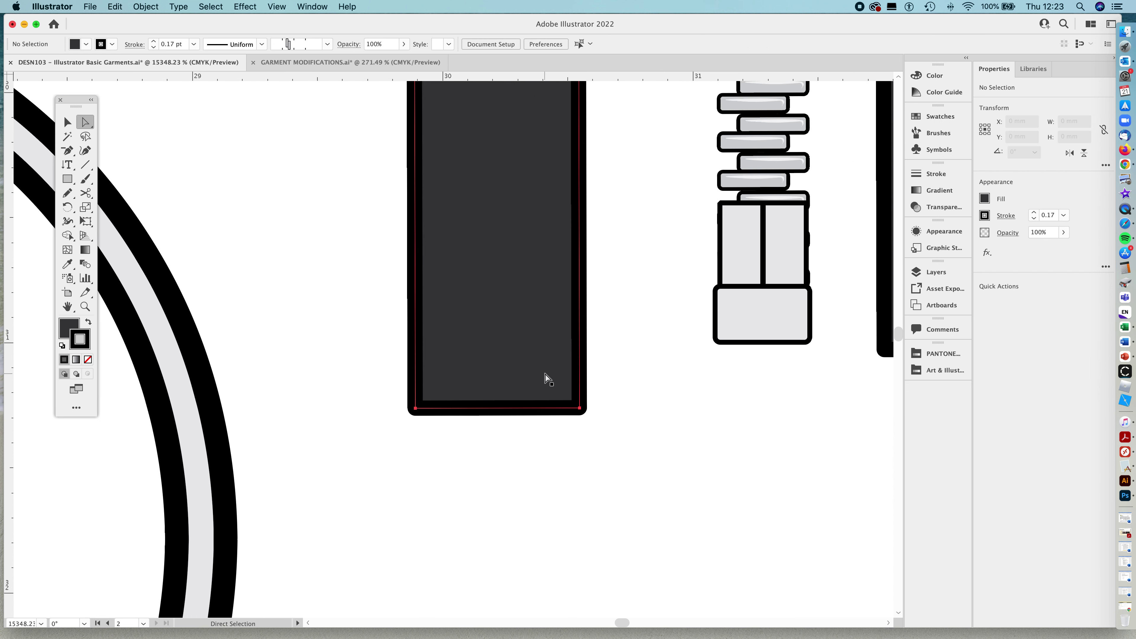
click(546, 379)
click(939, 179)
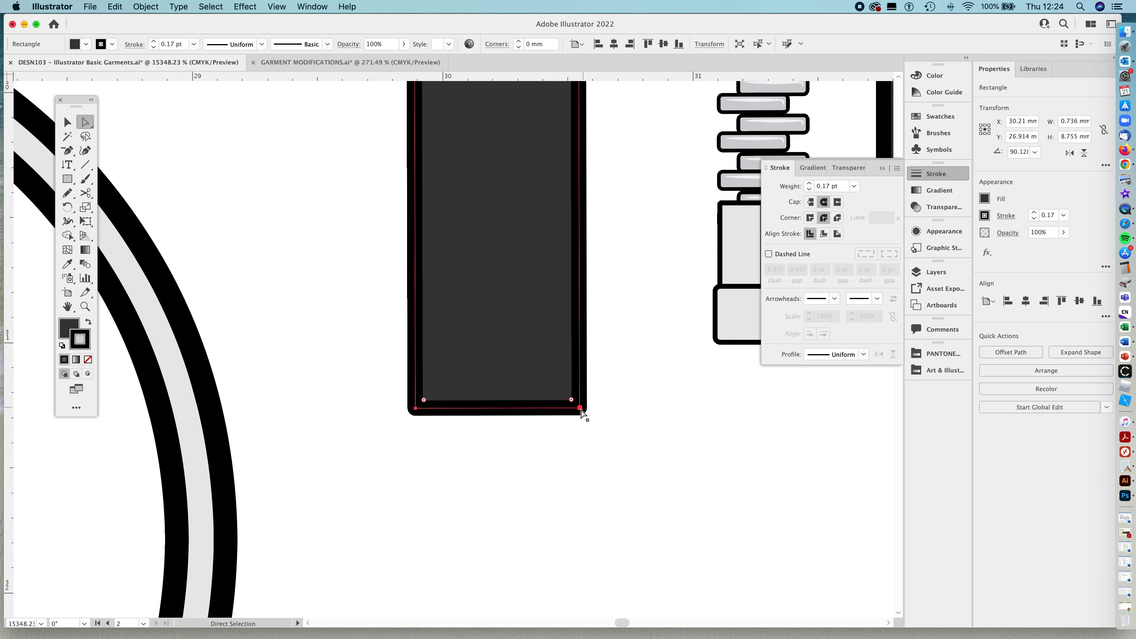
click(695, 390)
key(super+z)
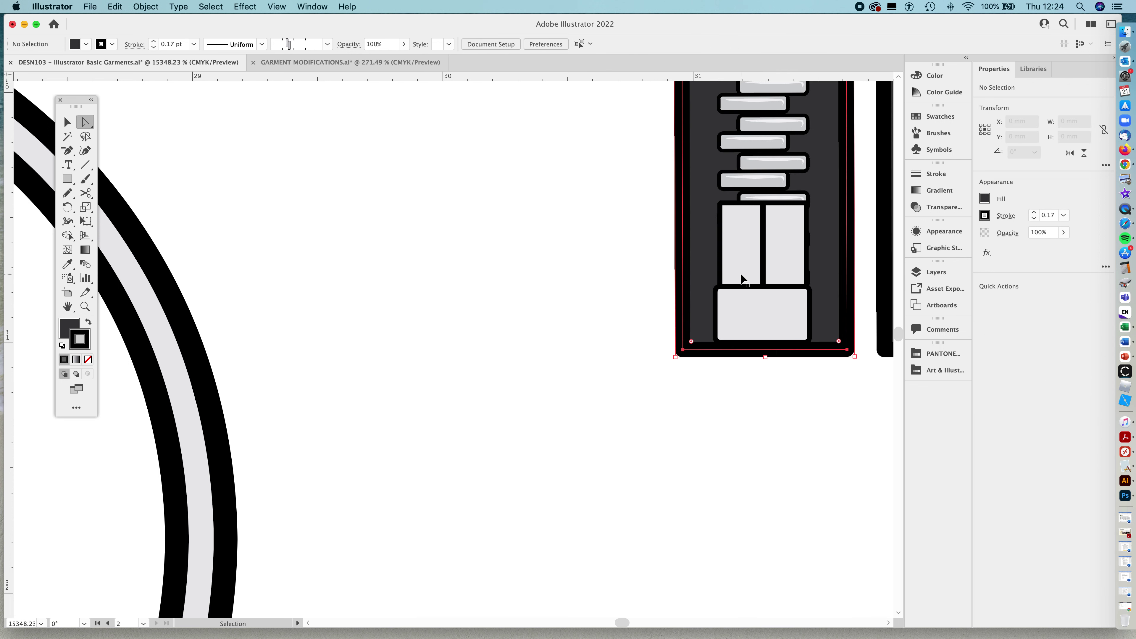
Examine the two complete black zips along their length, from the YKK pullers down to the end stops
drag(773, 130, 594, 379)
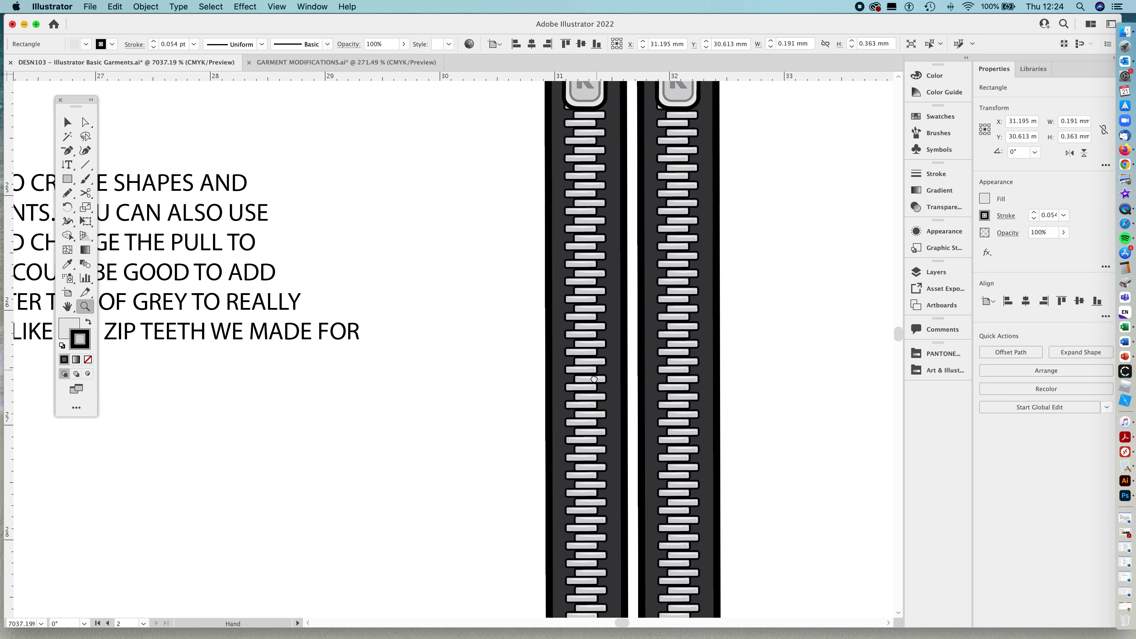
scroll(594, 379, up, 5)
key(a)
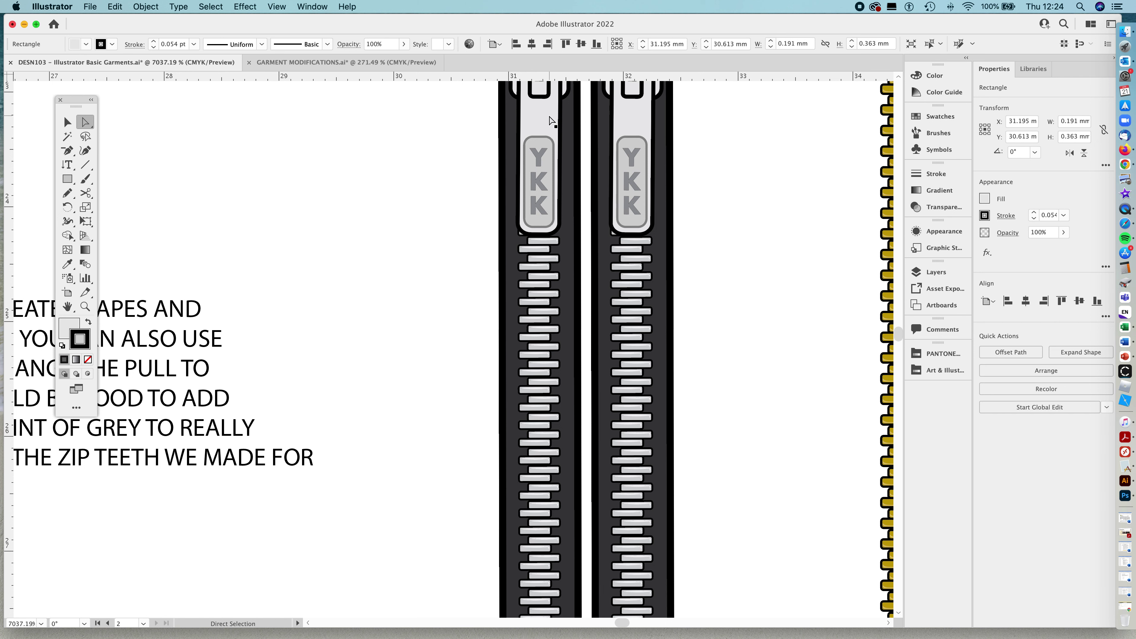
drag(715, 223, 644, 260)
scroll(640, 260, right, 5)
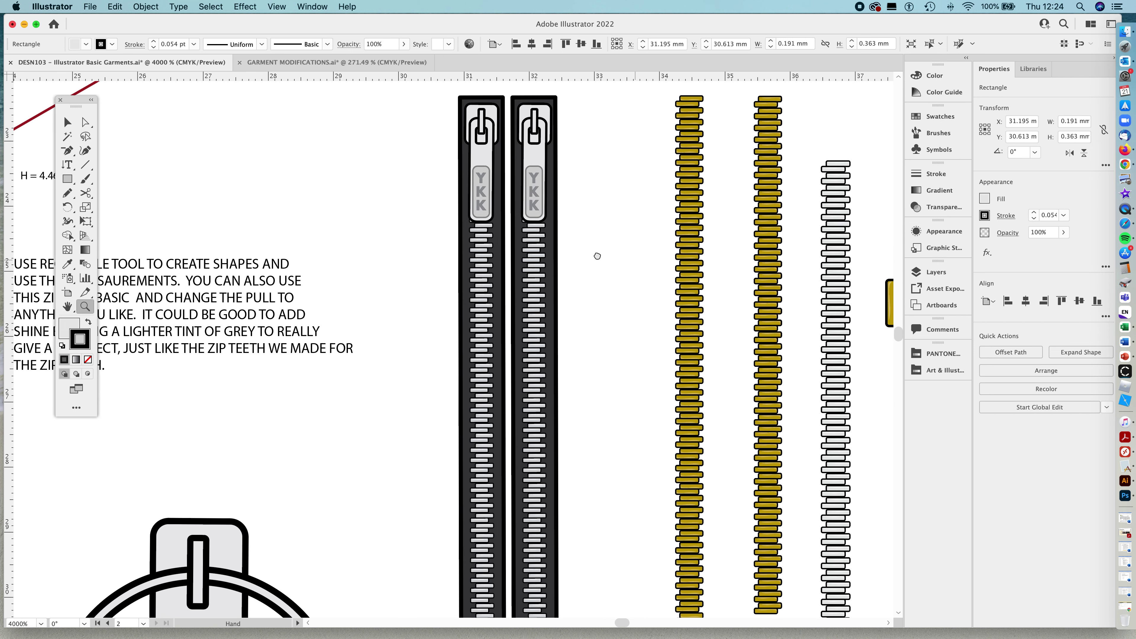
scroll(599, 254, down, 3)
scroll(449, 338, down, 3)
scroll(448, 338, left, 5)
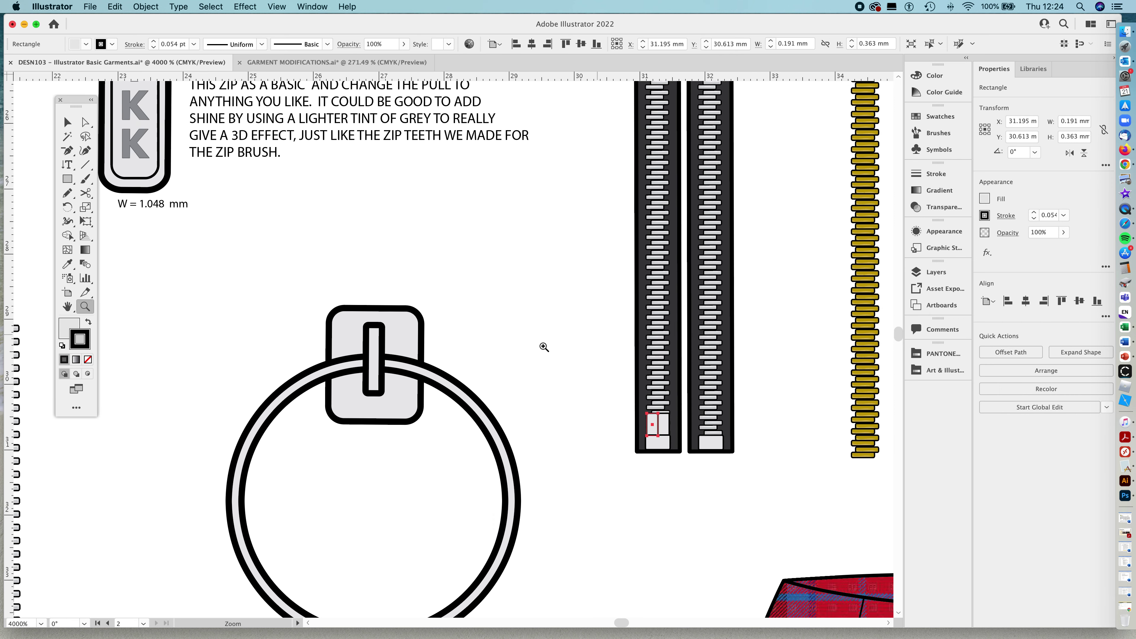
scroll(568, 216, down, 3)
scroll(568, 216, left, 1)
Try moving the narrow bar off the ring puller's plate, and undo the move
key(v)
click(494, 258)
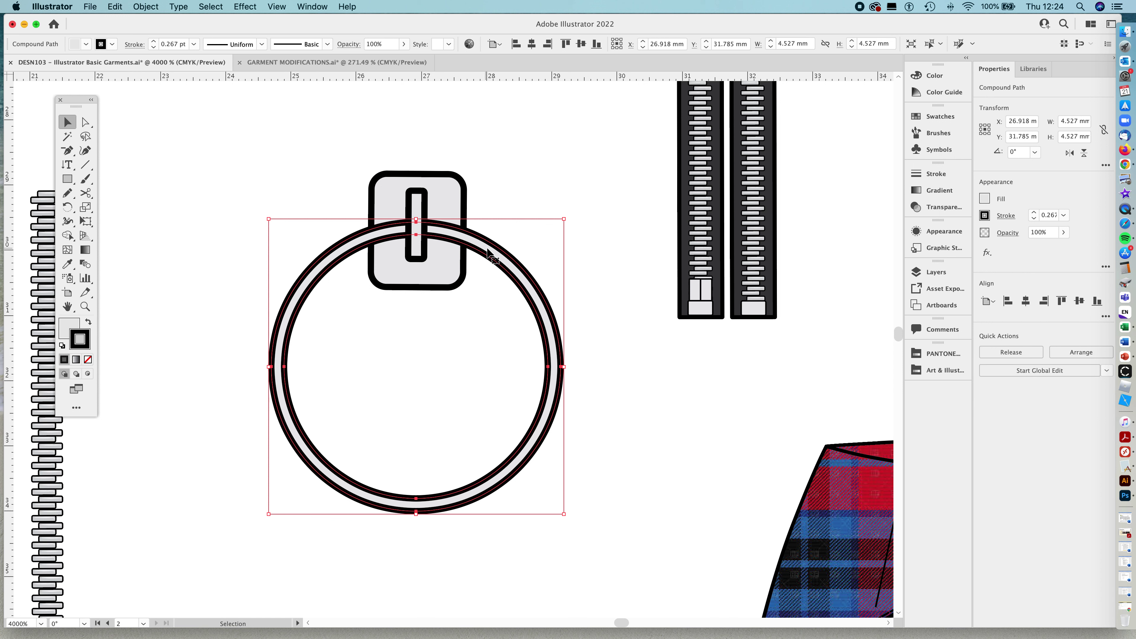
drag(494, 258, 492, 363)
mouse_move(416, 317)
mouse_down()
mouse_move(416, 214)
mouse_move(416, 345)
mouse_up()
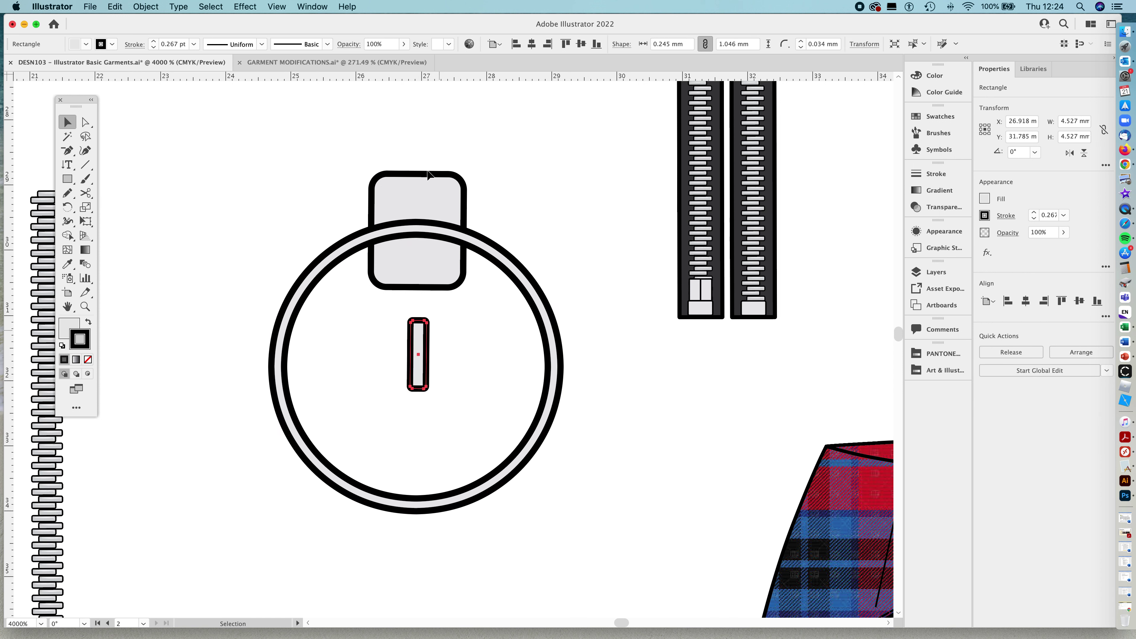
key(super+z)
click(445, 188)
click(412, 189)
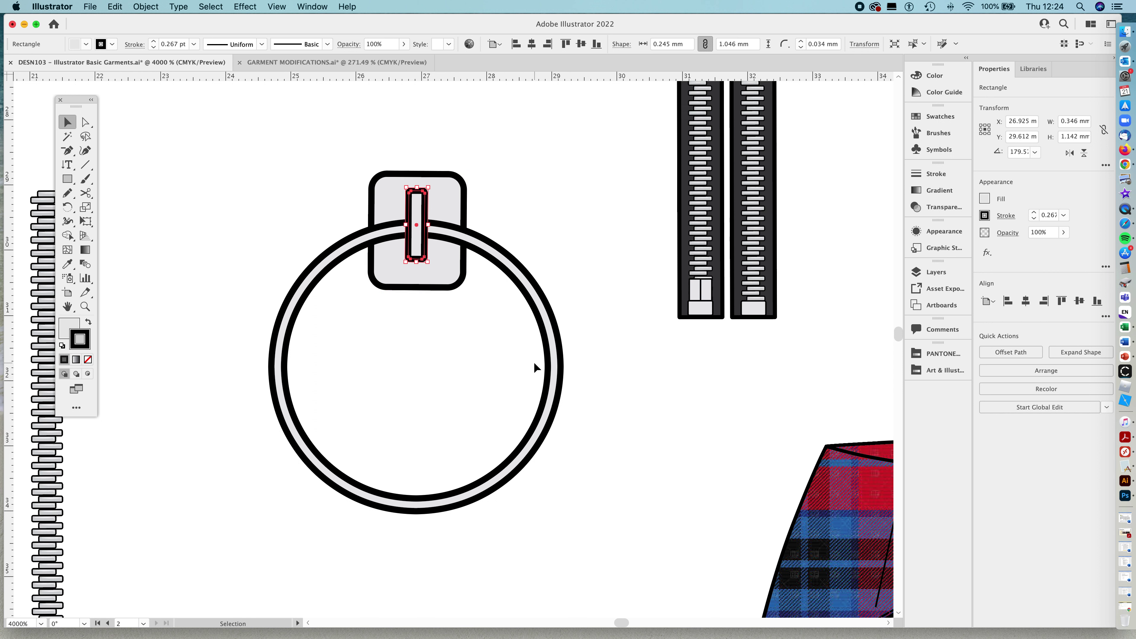
Delete the light grey pair of zip teeth farthest from the gold pair
key(z)
drag(606, 184, 495, 259)
drag(733, 180, 403, 427)
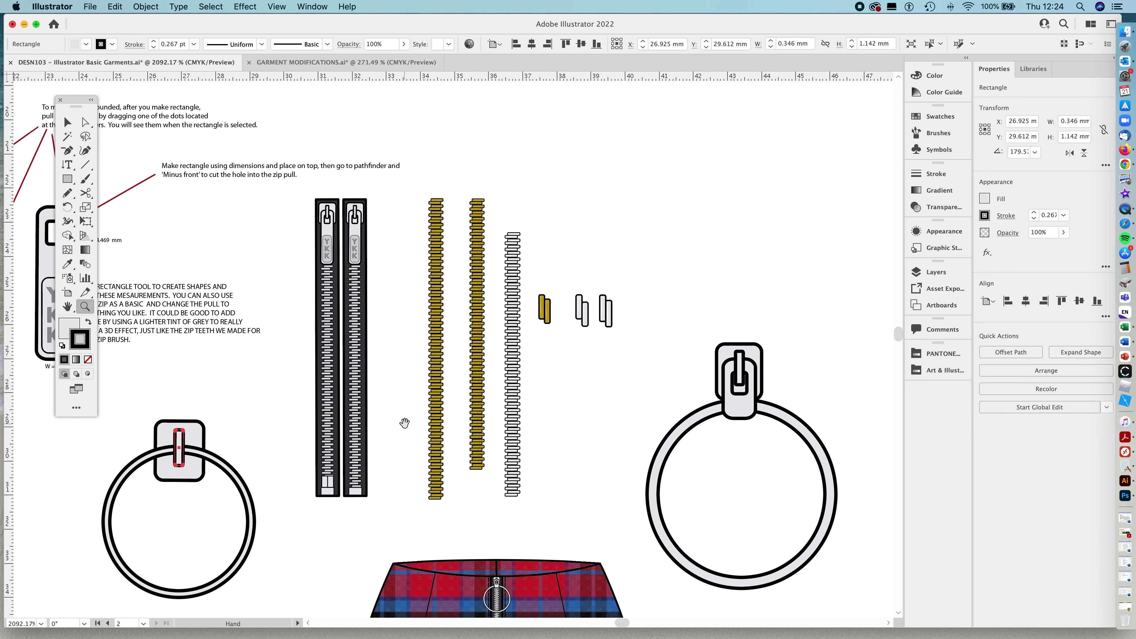
drag(612, 299, 791, 341)
click(611, 305)
key(v)
drag(577, 264, 636, 411)
key(Delete)
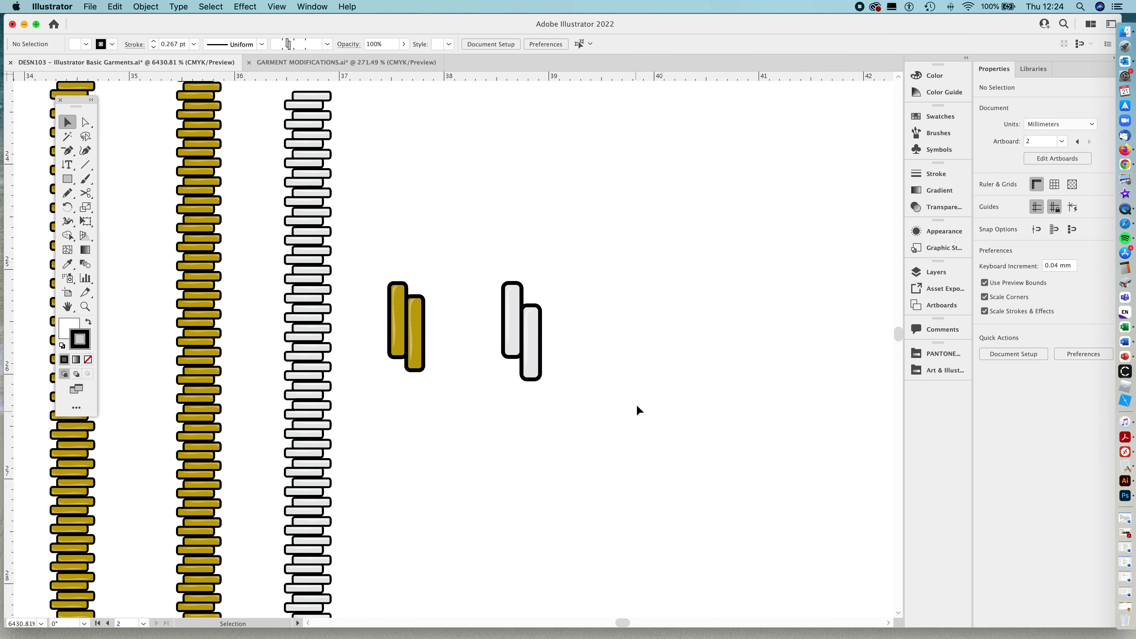
Try moving the remaining light grey pair of zip teeth sideways, and undo the move
click(533, 329)
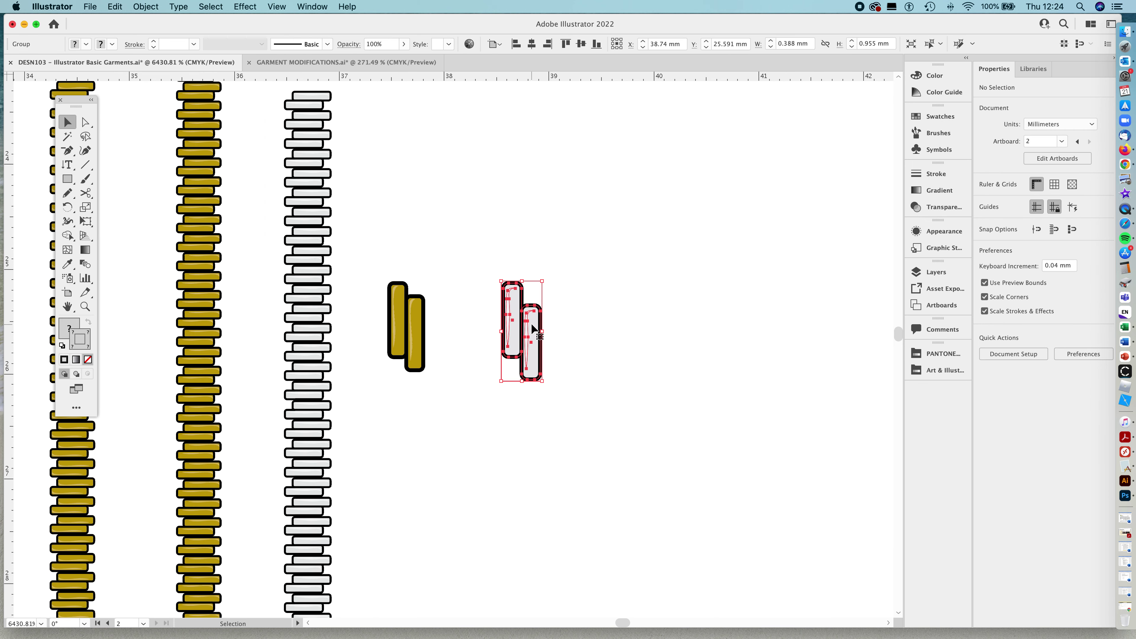
click(532, 291)
click(532, 343)
drag(532, 338, 567, 340)
key(super+z)
click(512, 242)
Draw a tall, narrow rectangle about 0.145 mm wide and 0.703 mm high beside the light grey zip teeth
scroll(456, 295, down, 3)
scroll(457, 295, right, 5)
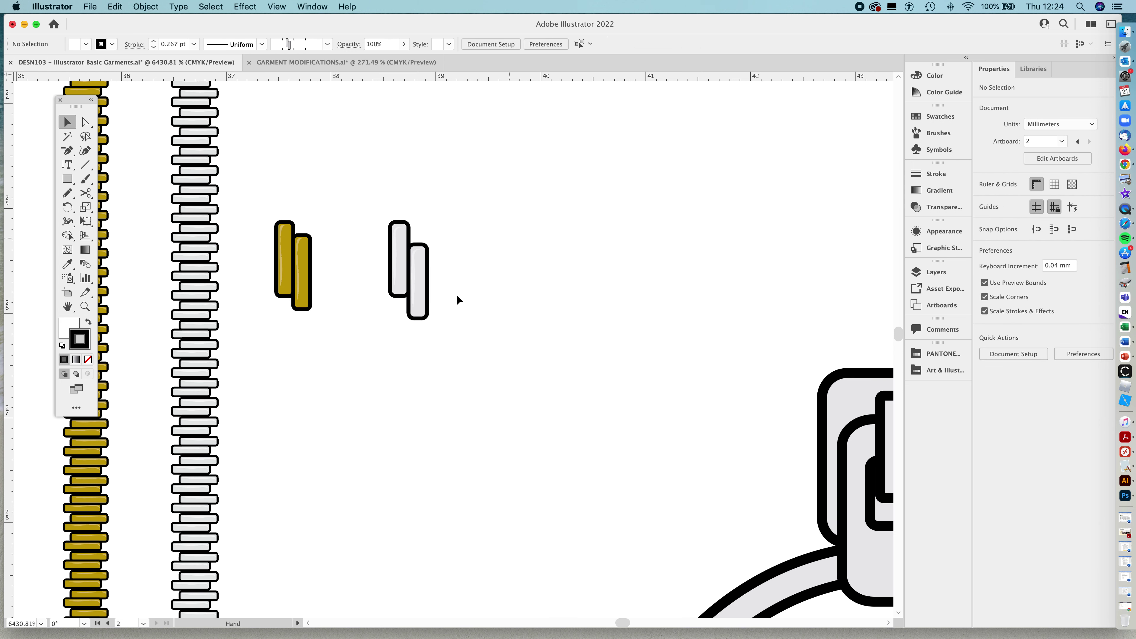
key(z)
click(559, 309)
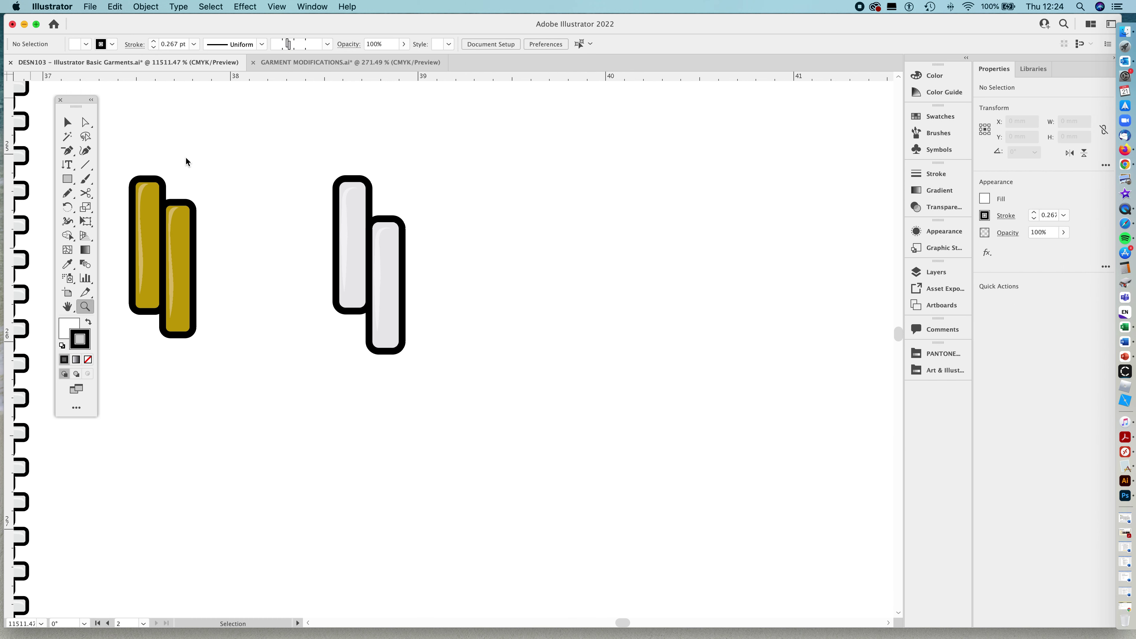
click(67, 179)
mouse_move(460, 179)
mouse_down()
mouse_move(473, 325)
mouse_move(488, 309)
mouse_up()
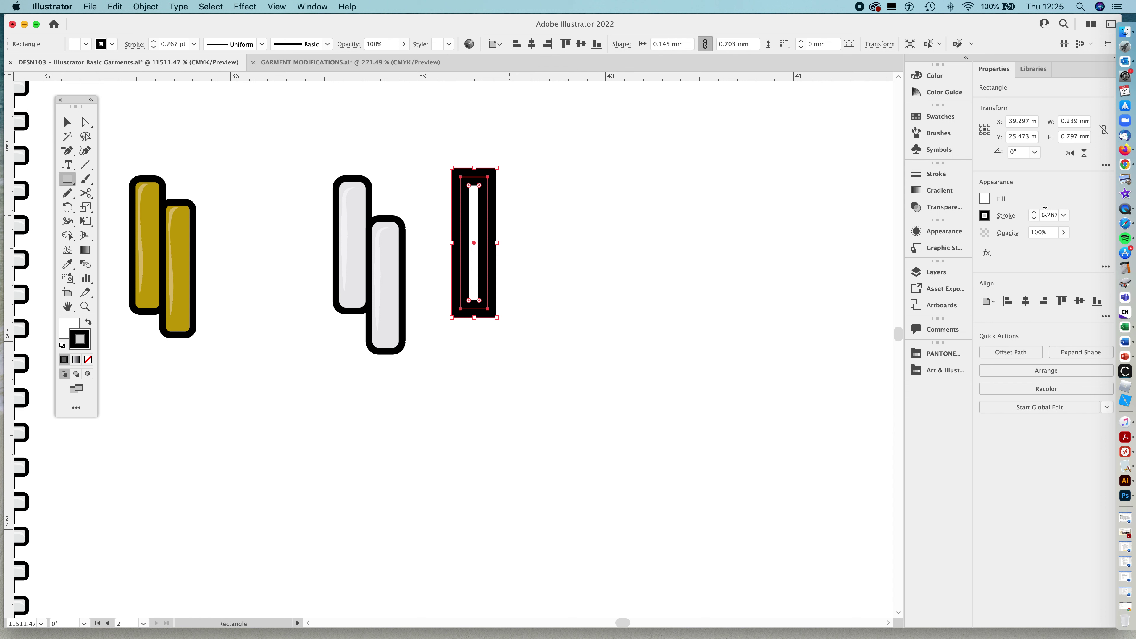
Try to set the new rectangle's stroke weight to 0.1 pt
drag(1050, 215, 1069, 218)
text(0.1`)
key(Escape)
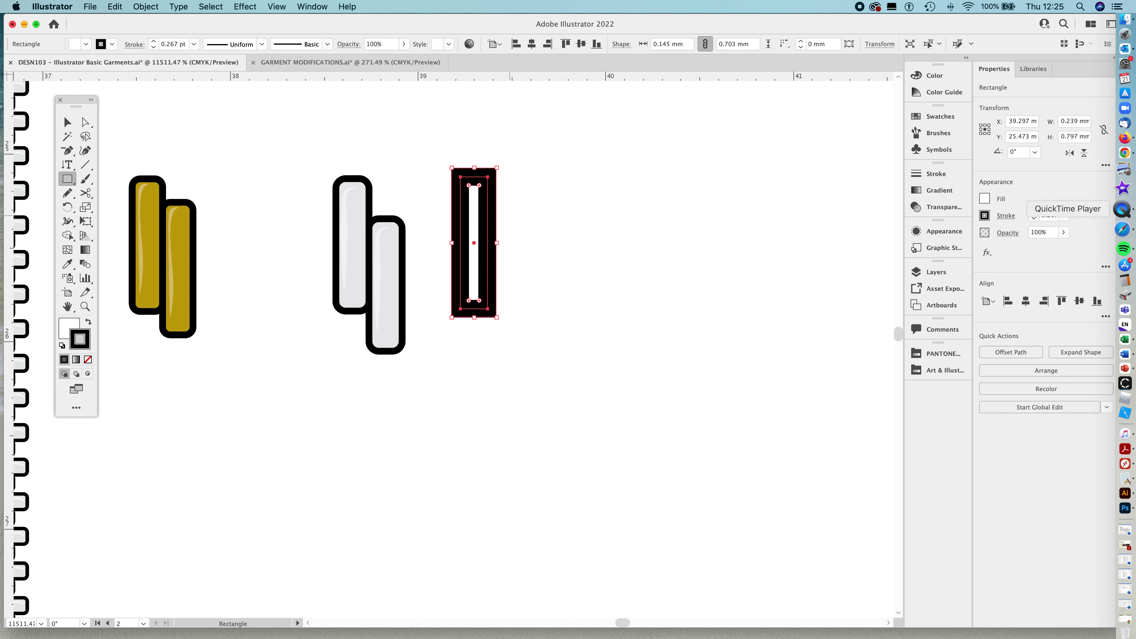
Set the new rectangle's stroke weight to 0.1 pt
drag(1050, 215, 1065, 219)
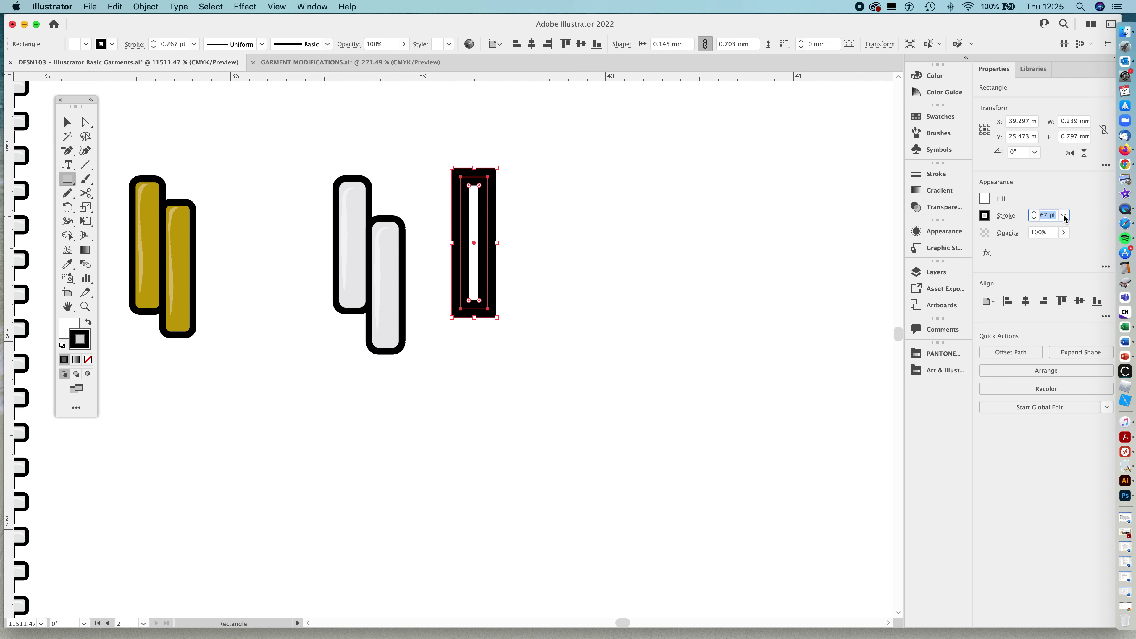
text(0.21)
key(Return)
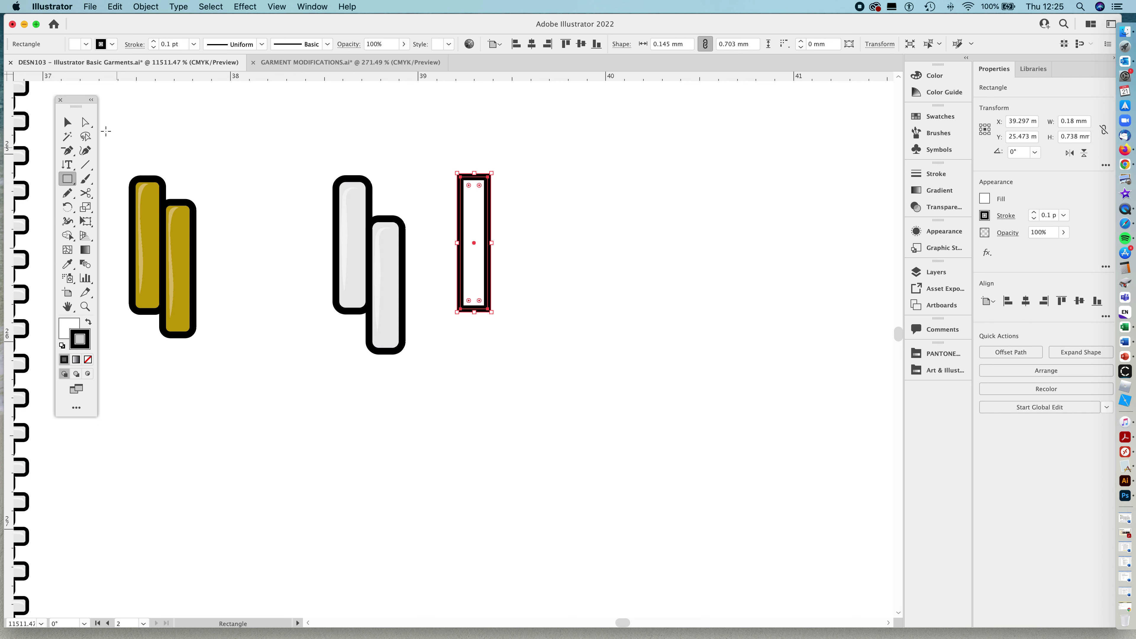
Round all corners of the new rectangle fully and widen it to about 0.171 mm to match the existing grey teeth
click(66, 120)
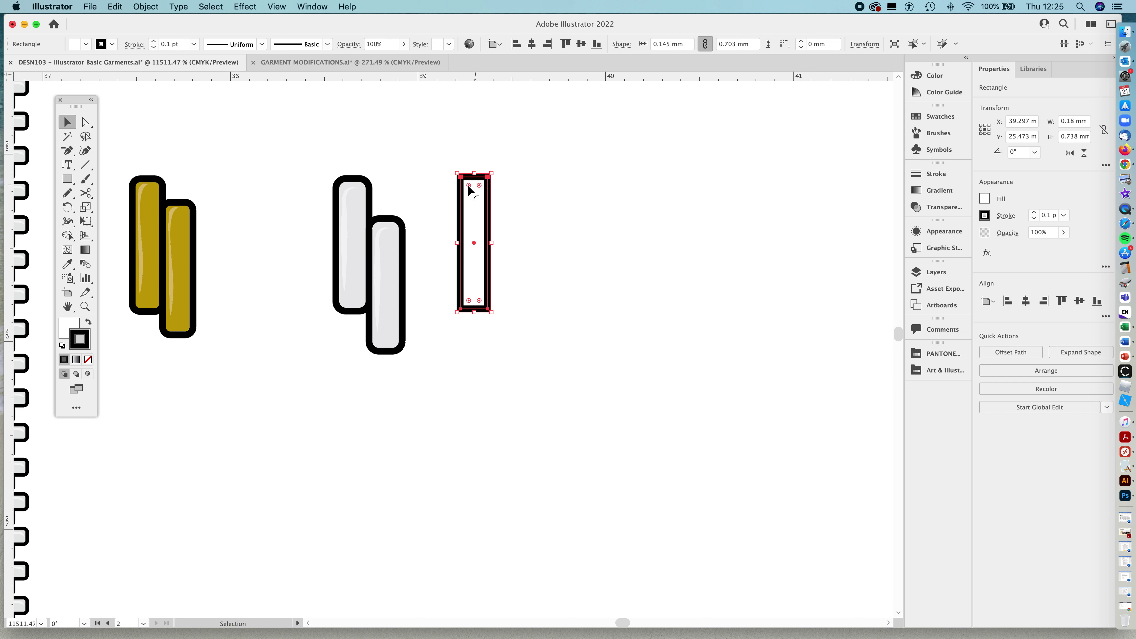
drag(468, 185, 469, 186)
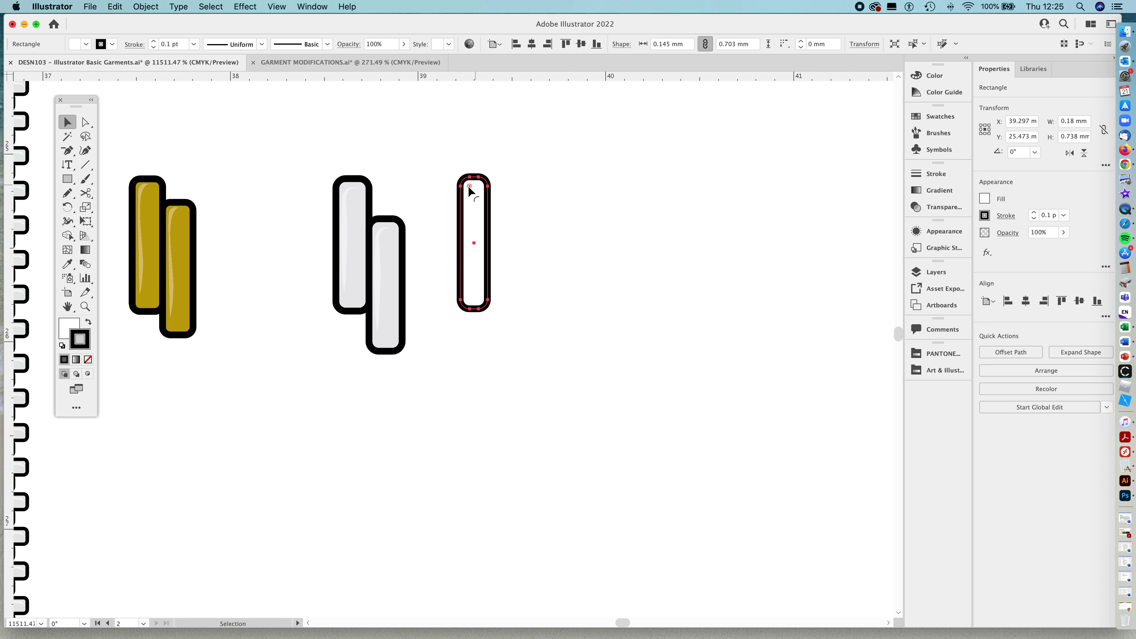
mouse_move(491, 243)
mouse_down()
mouse_move(354, 211)
mouse_move(356, 226)
mouse_move(472, 225)
mouse_up()
click(536, 244)
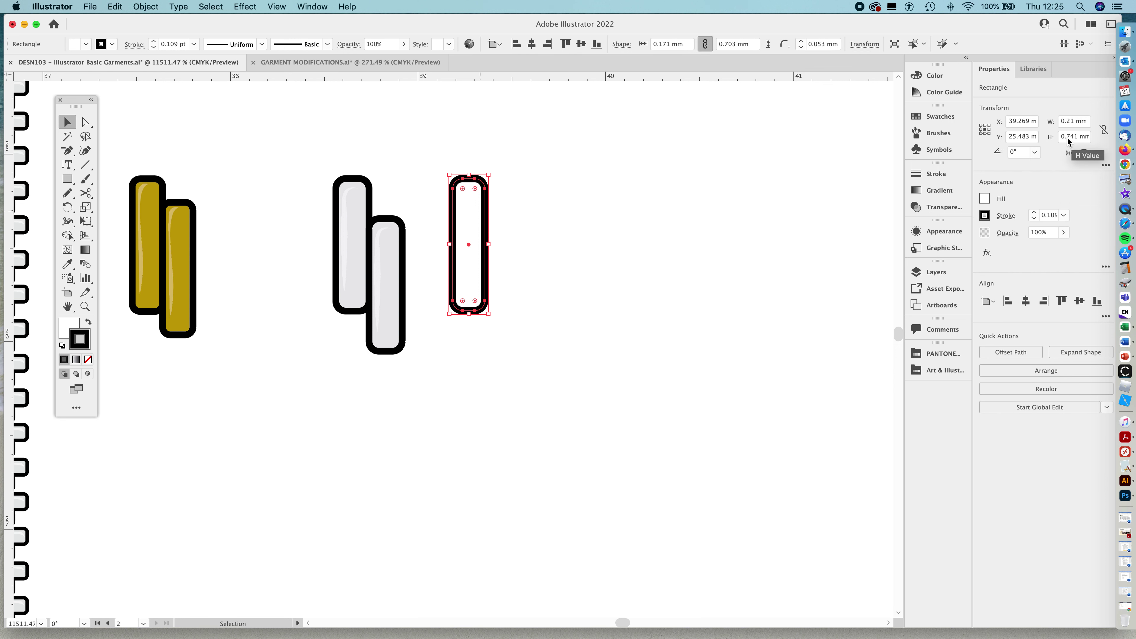
click(653, 267)
click(475, 228)
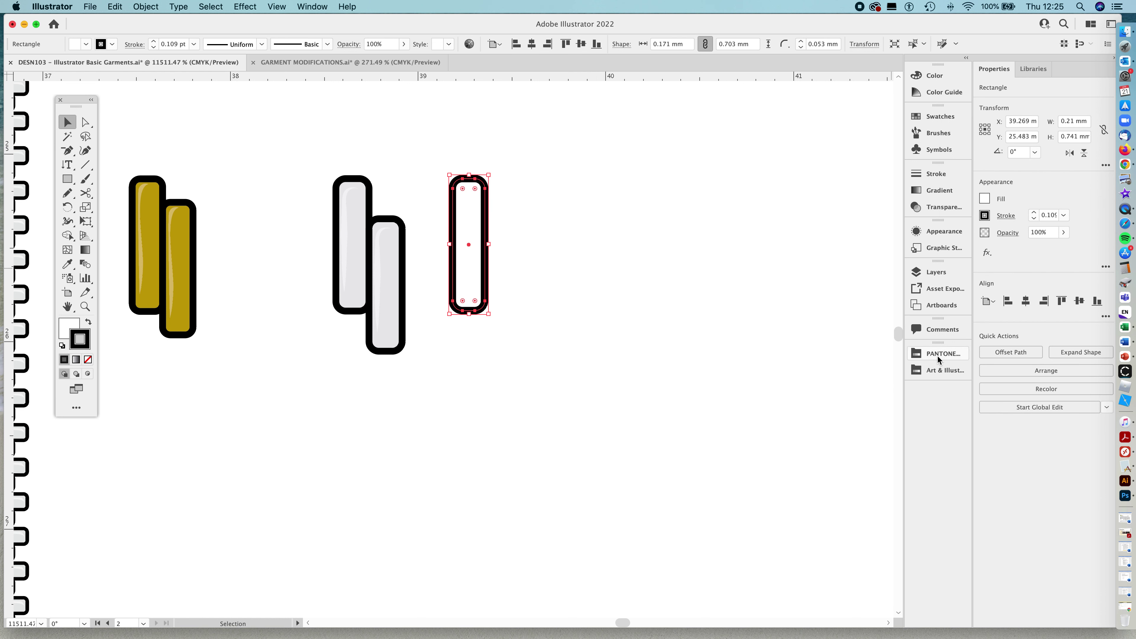
click(922, 371)
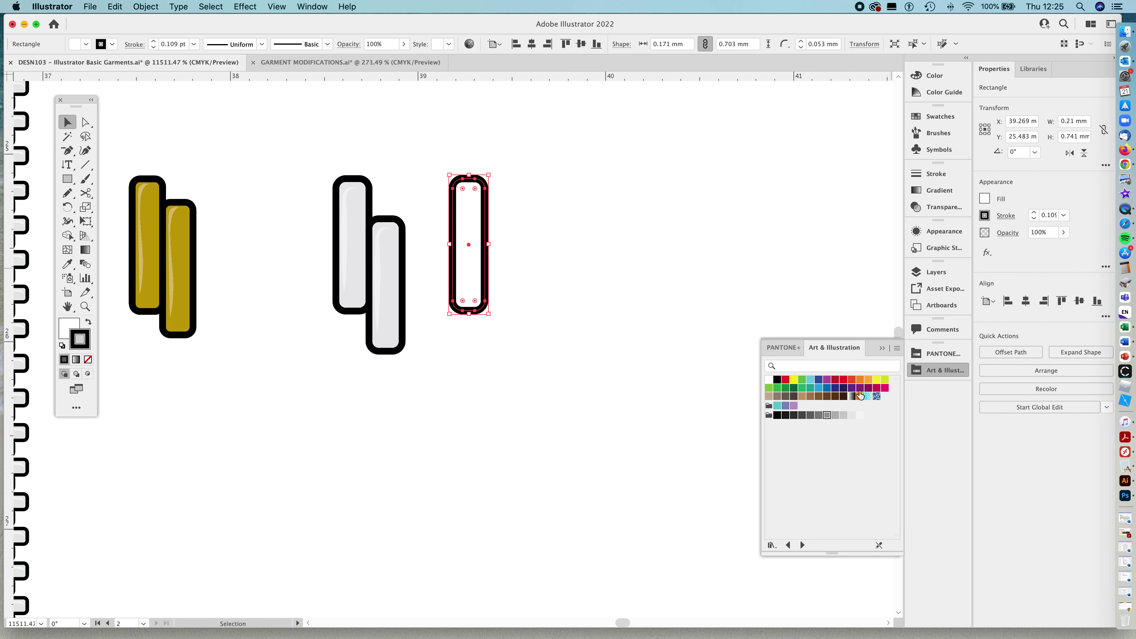
click(852, 416)
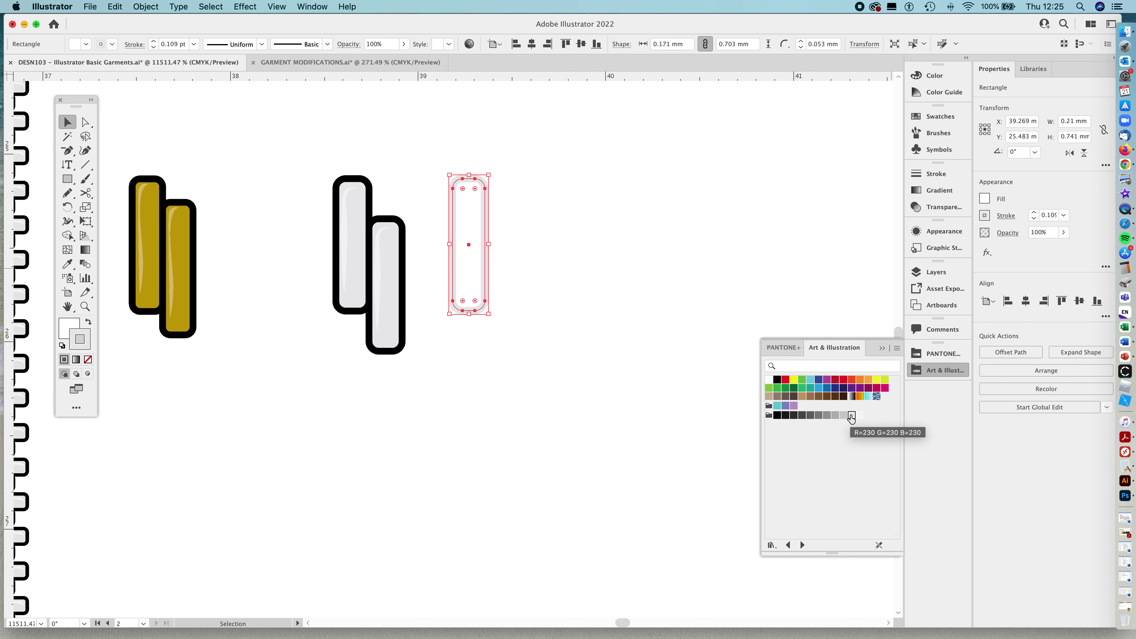
key(super+z)
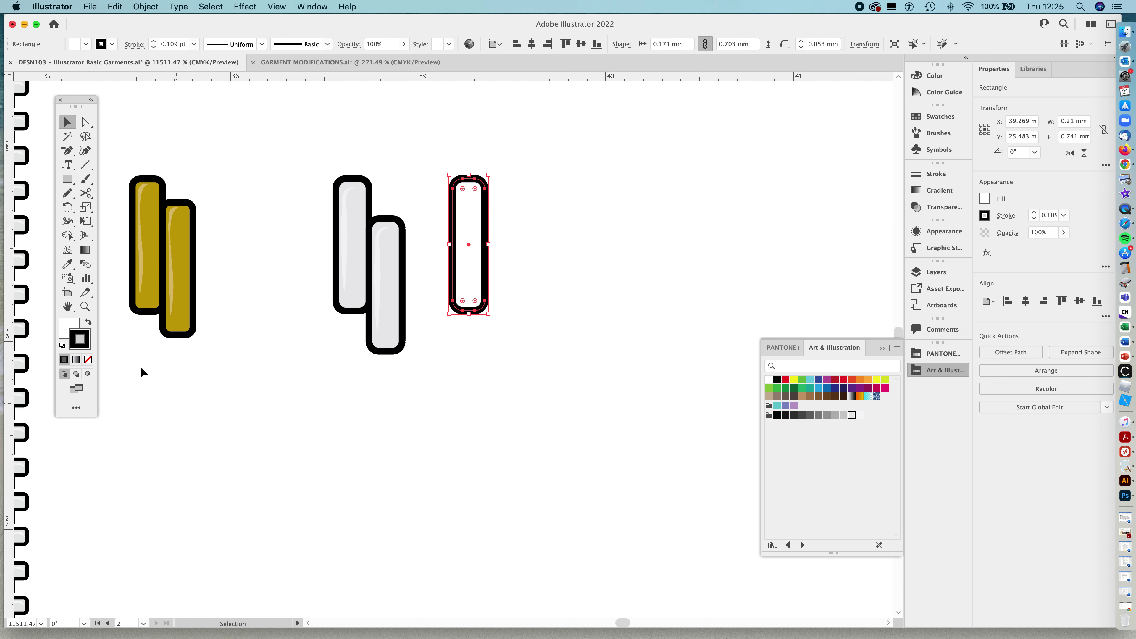
Fill the rounded rectangle with light grey R=230 G=230 B=230, keeping its black stroke
click(71, 325)
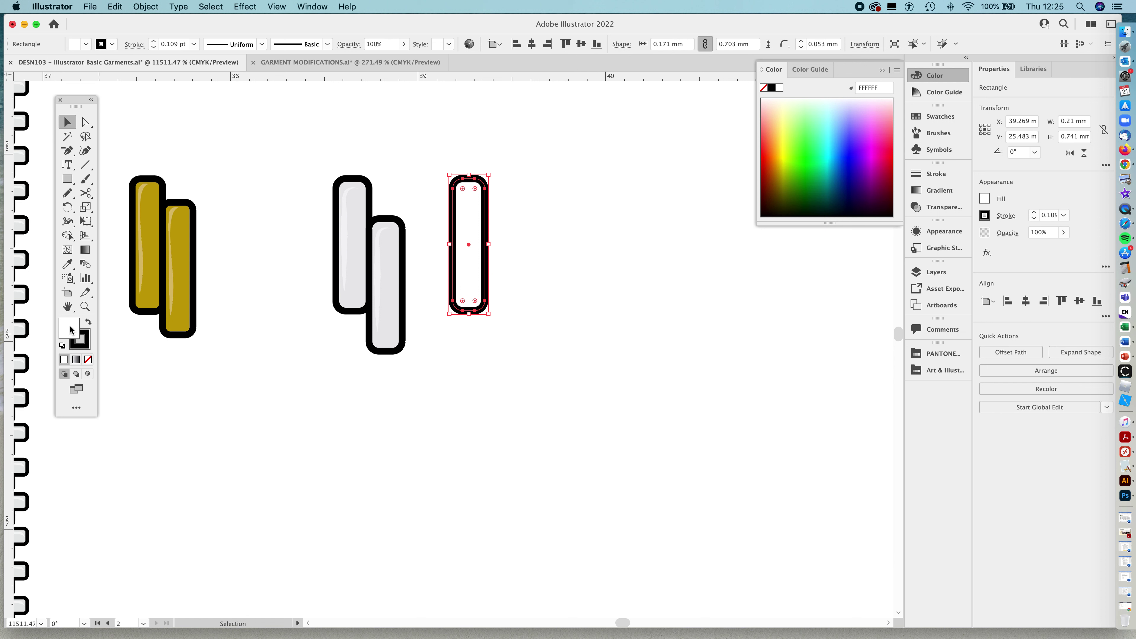
click(917, 370)
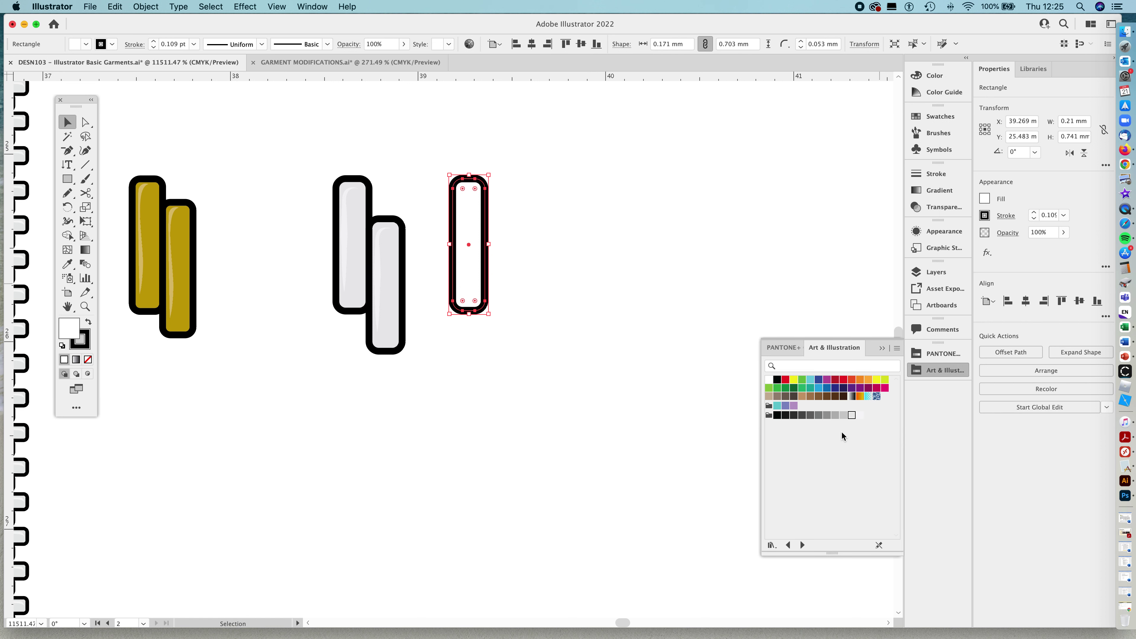
click(851, 417)
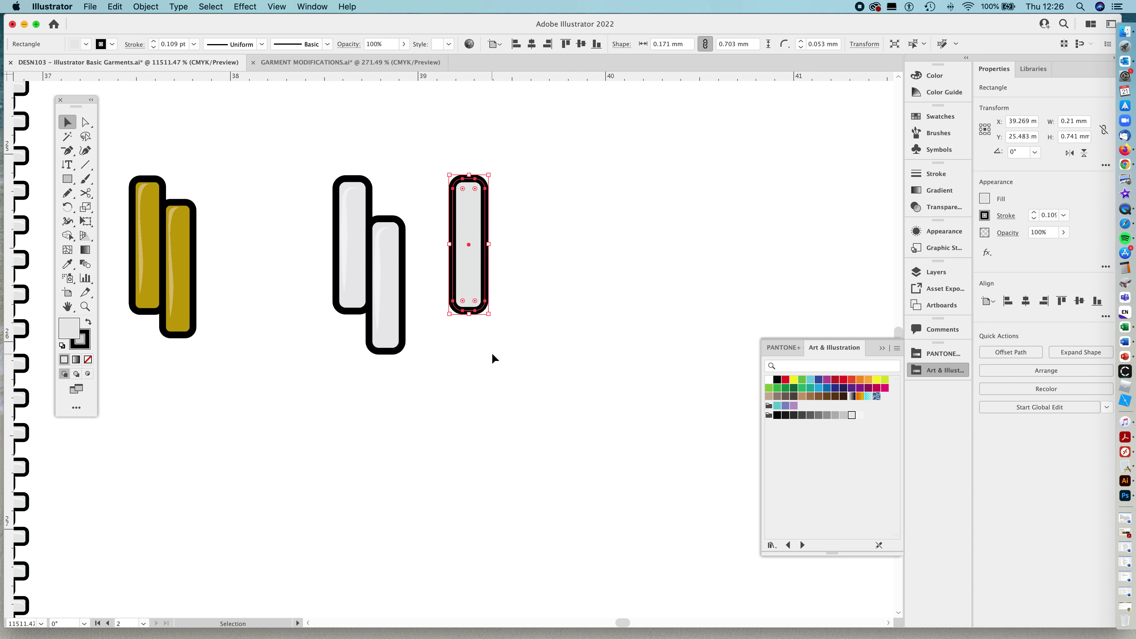
click(481, 356)
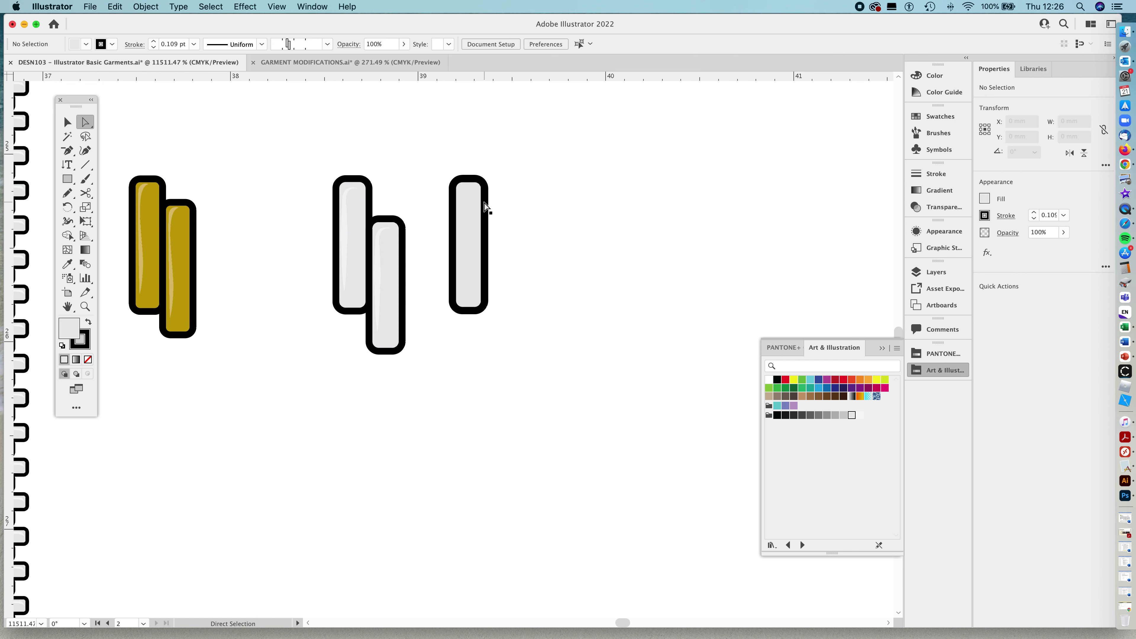
click(485, 208)
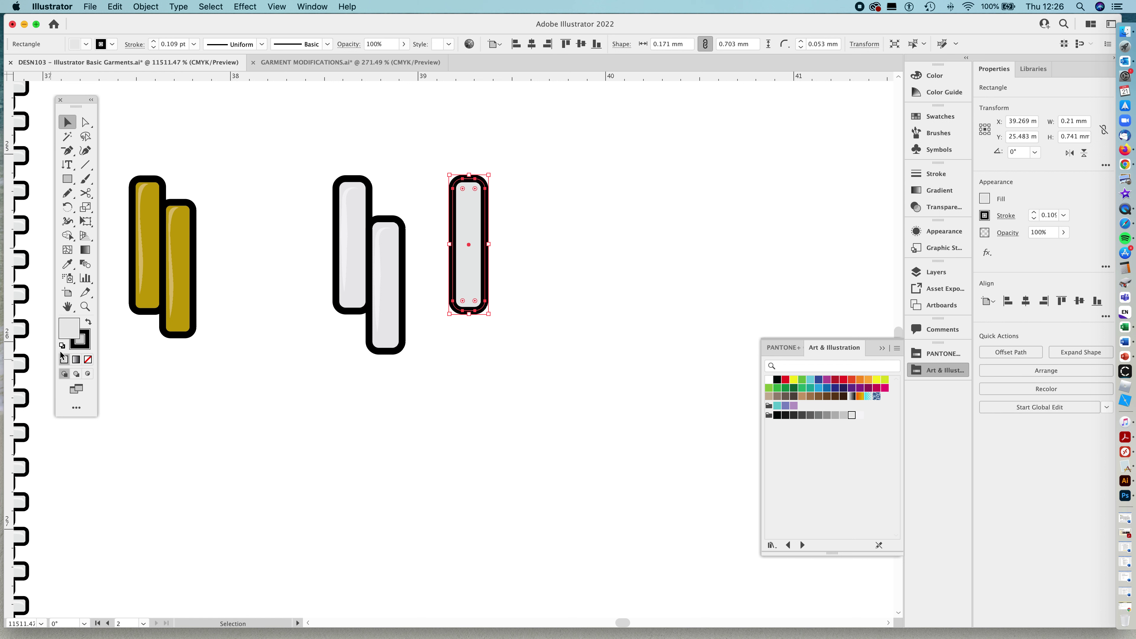
click(492, 369)
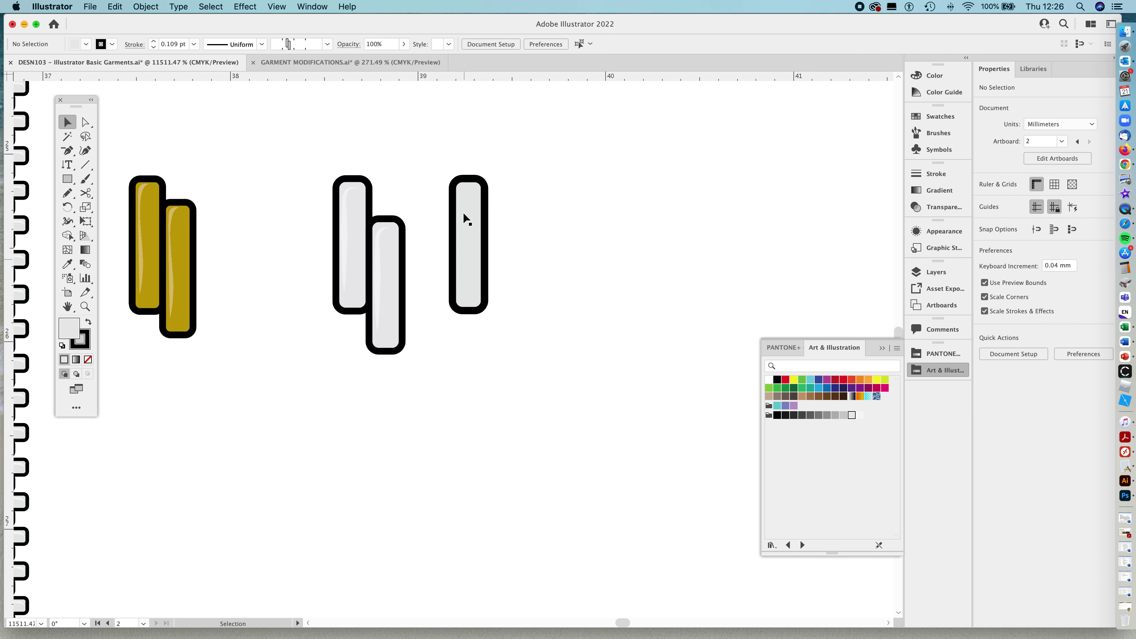
Pick up the pale fill and absent stroke of the existing grey tooth's highlight as the current drawing colours
key(z)
drag(447, 194, 532, 345)
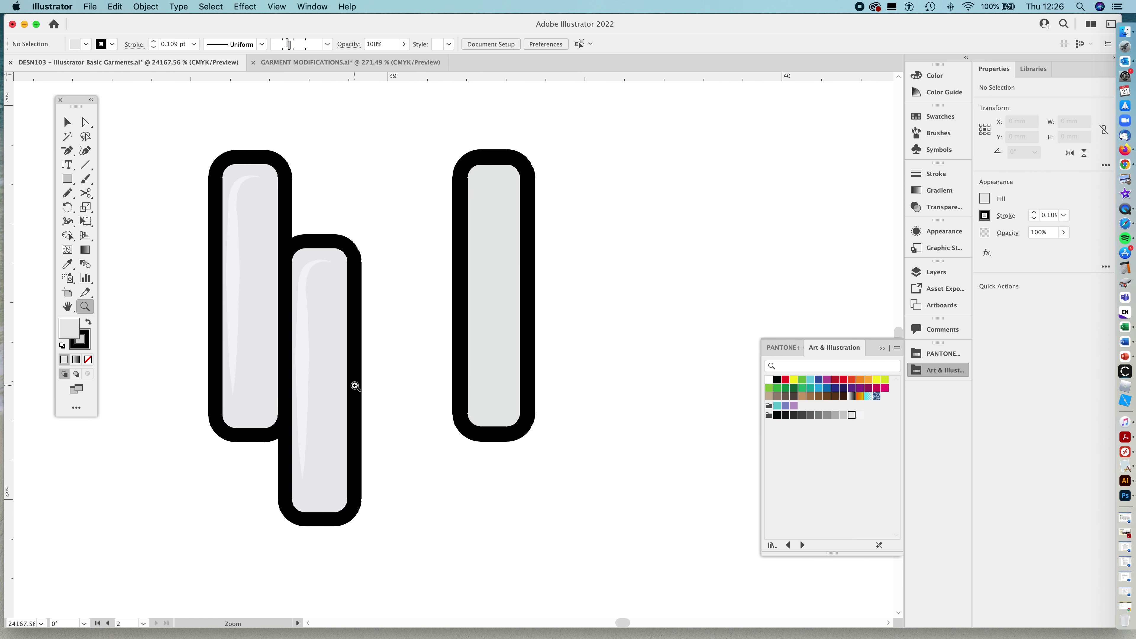
key(a)
click(236, 195)
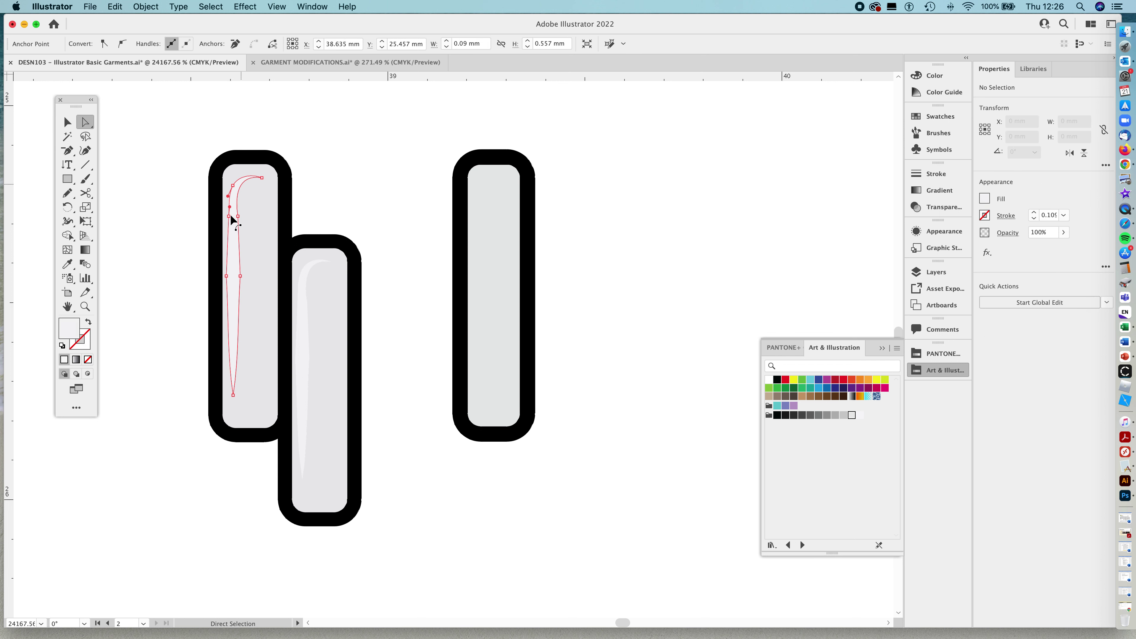
click(427, 271)
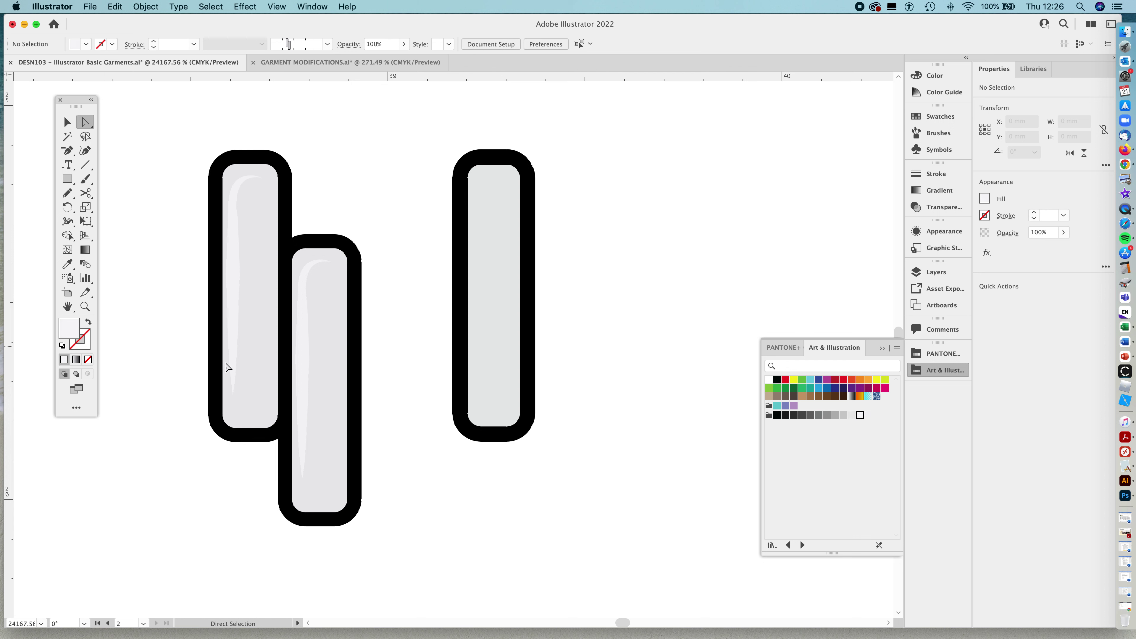
Draw a closed, thin curved highlight with the Pen tool along the inner left edge of the new grey tooth
key(p)
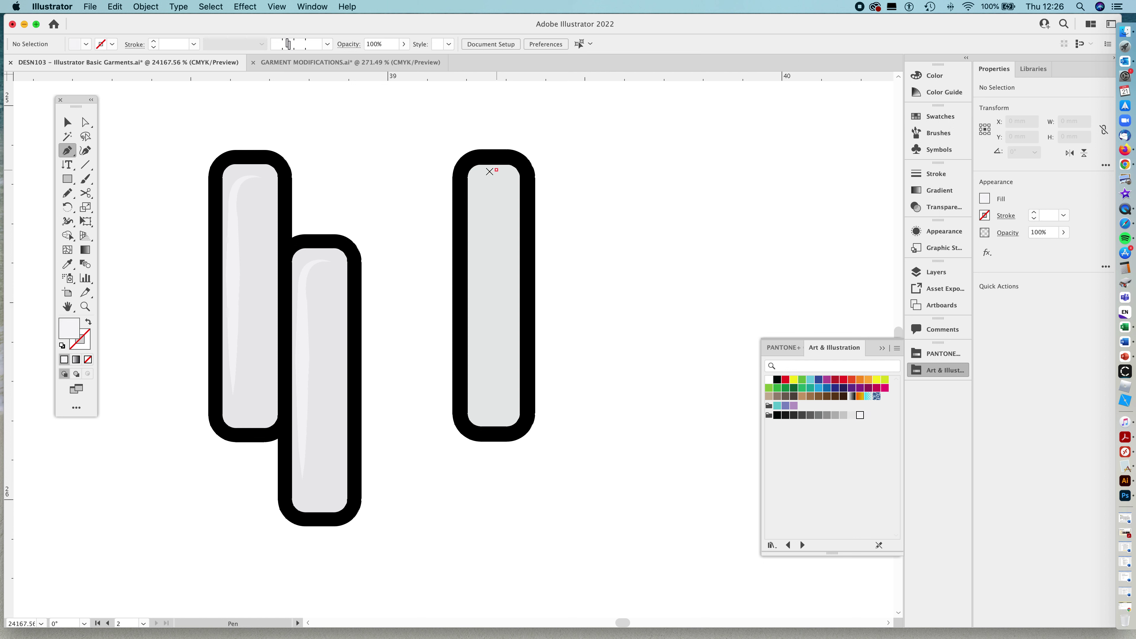
click(477, 181)
click(475, 195)
click(480, 171)
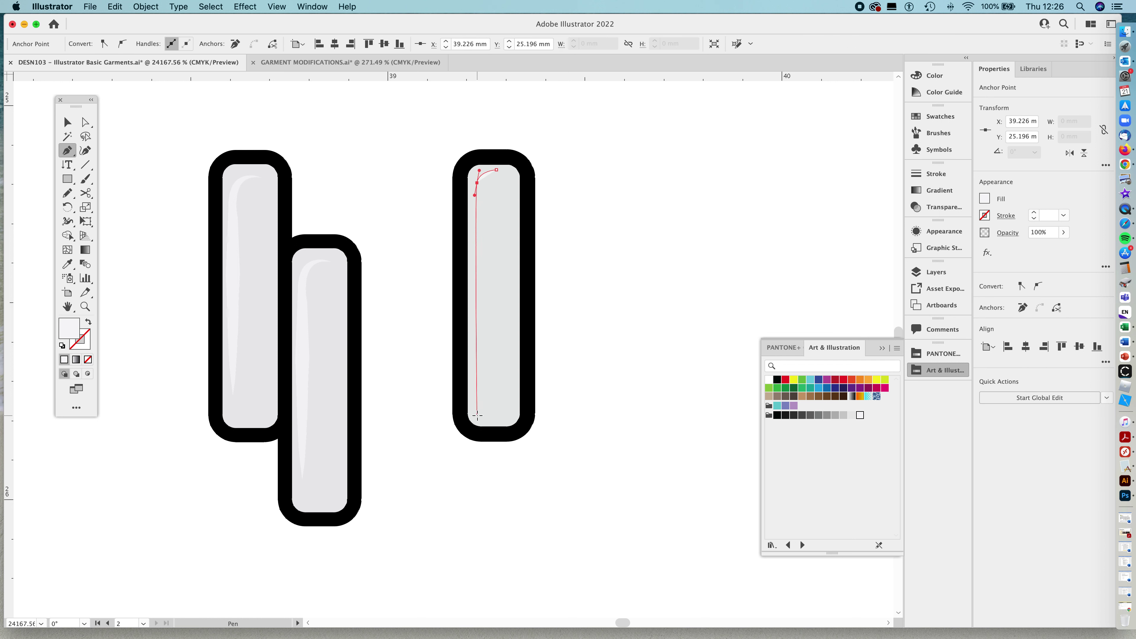
click(478, 415)
drag(485, 320, 483, 281)
click(496, 169)
click(477, 183)
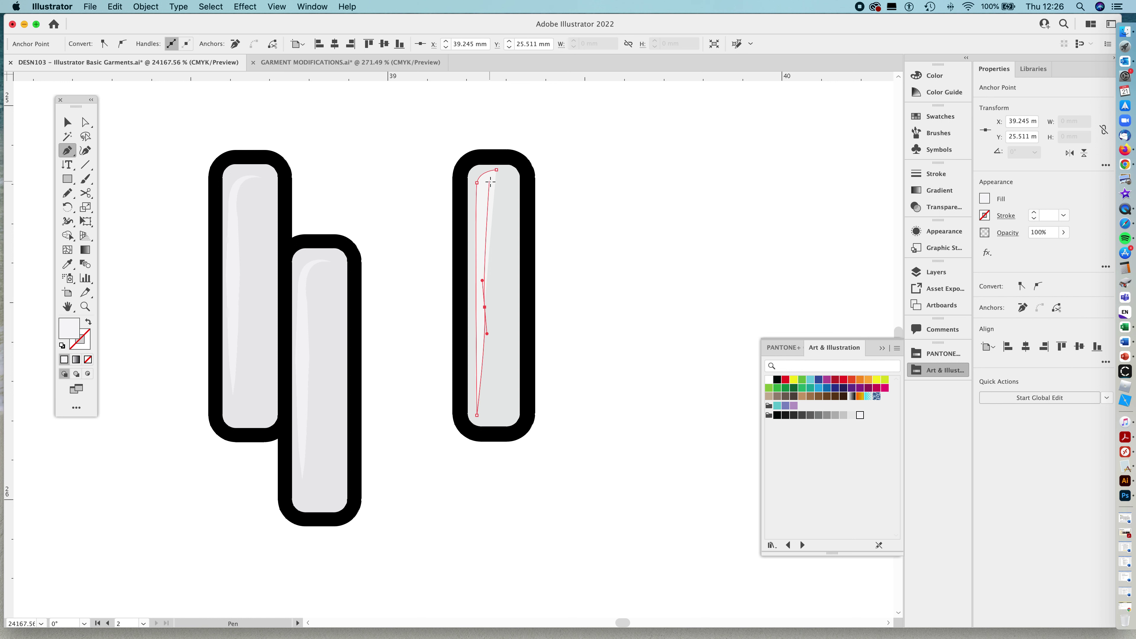
drag(485, 190, 490, 177)
click(497, 170)
key(a)
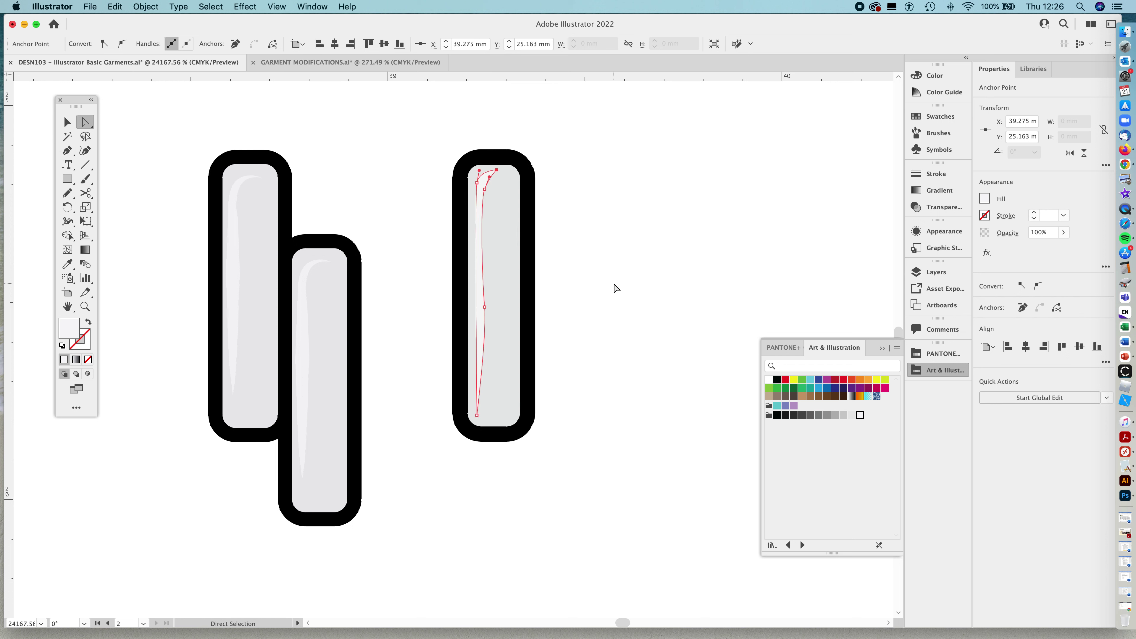
click(615, 285)
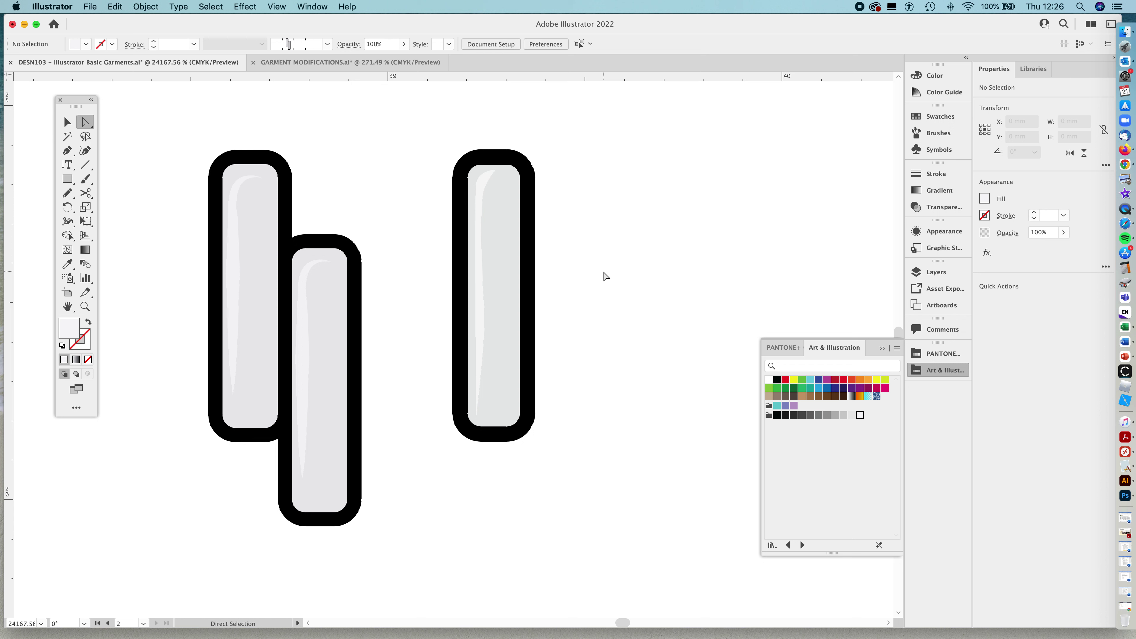
Extend the upper tip of the new highlight to the right and adjust its curve to follow the tooth's rounded top
key(v)
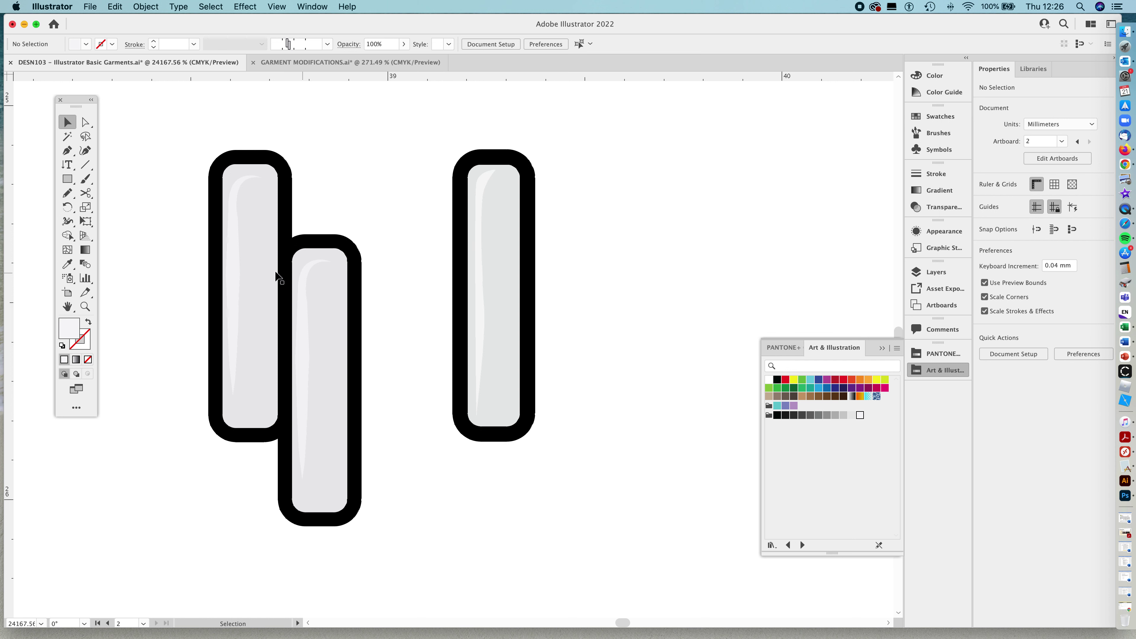
key(a)
click(500, 175)
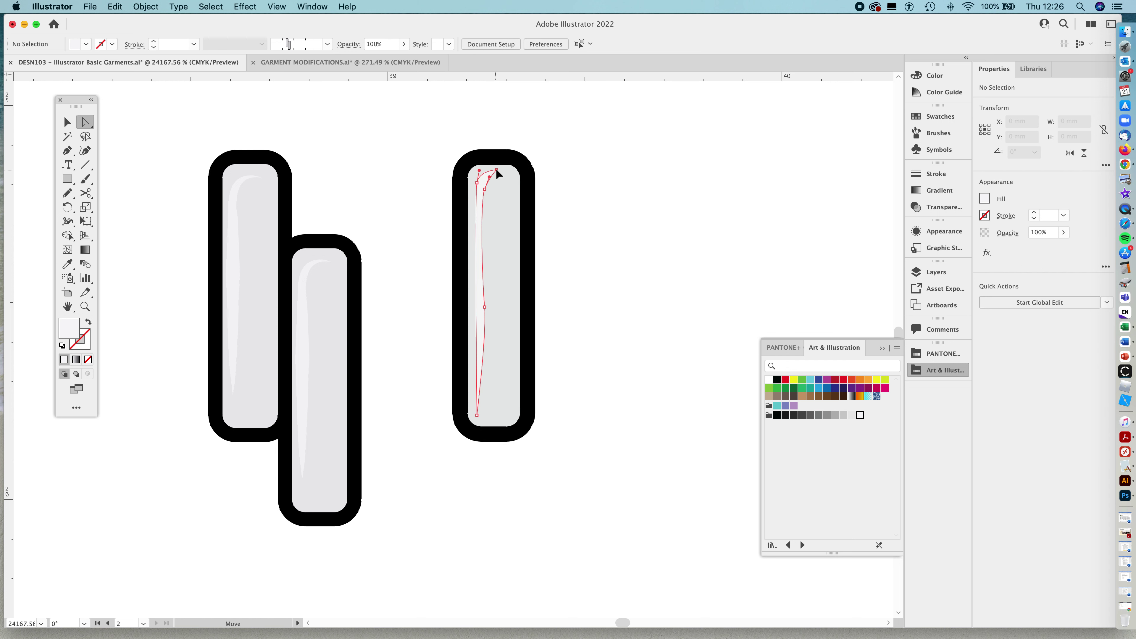
mouse_move(491, 178)
mouse_down()
mouse_move(482, 173)
mouse_move(488, 188)
mouse_move(491, 179)
mouse_up()
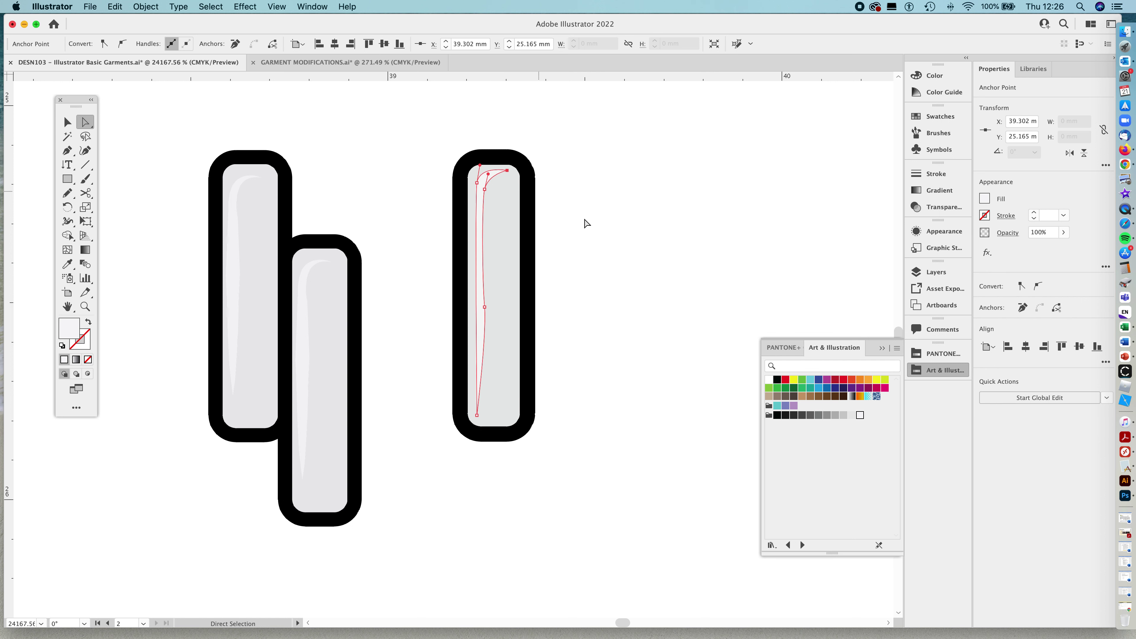
click(599, 234)
key(v)
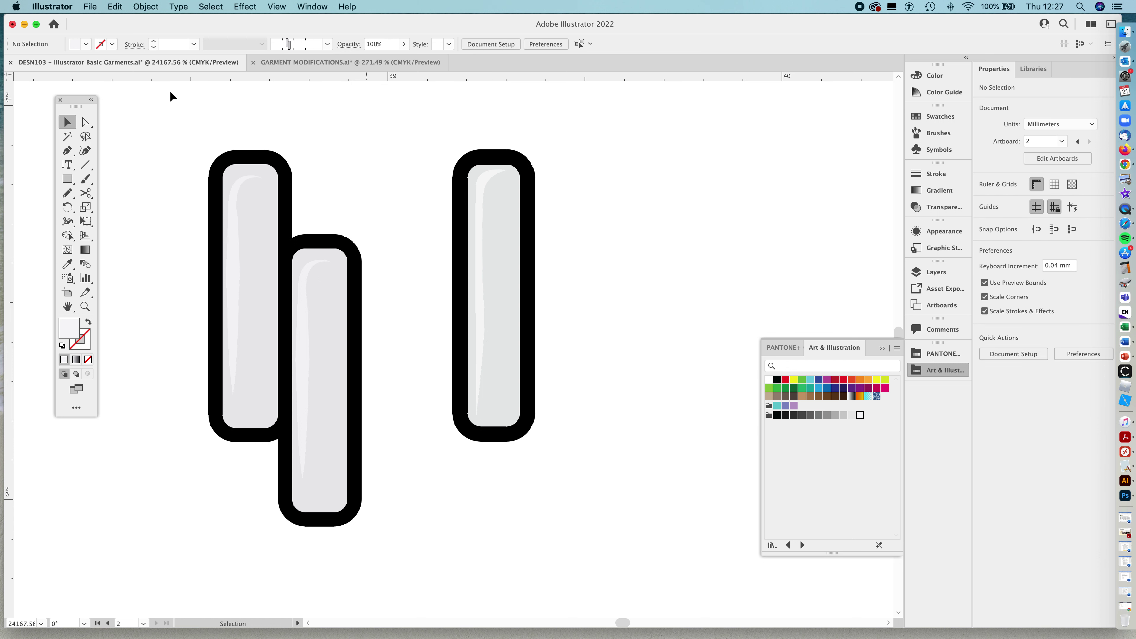
Duplicate the new tooth with its highlight, placing the copy against its right side and slightly lower
drag(415, 130, 593, 479)
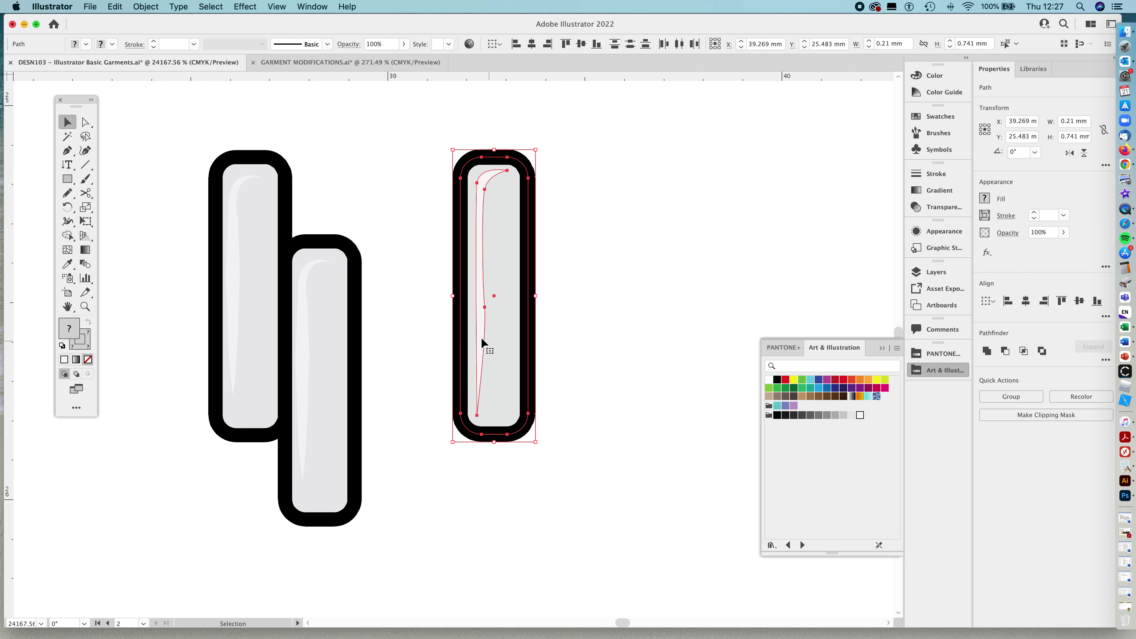
drag(483, 336, 562, 377)
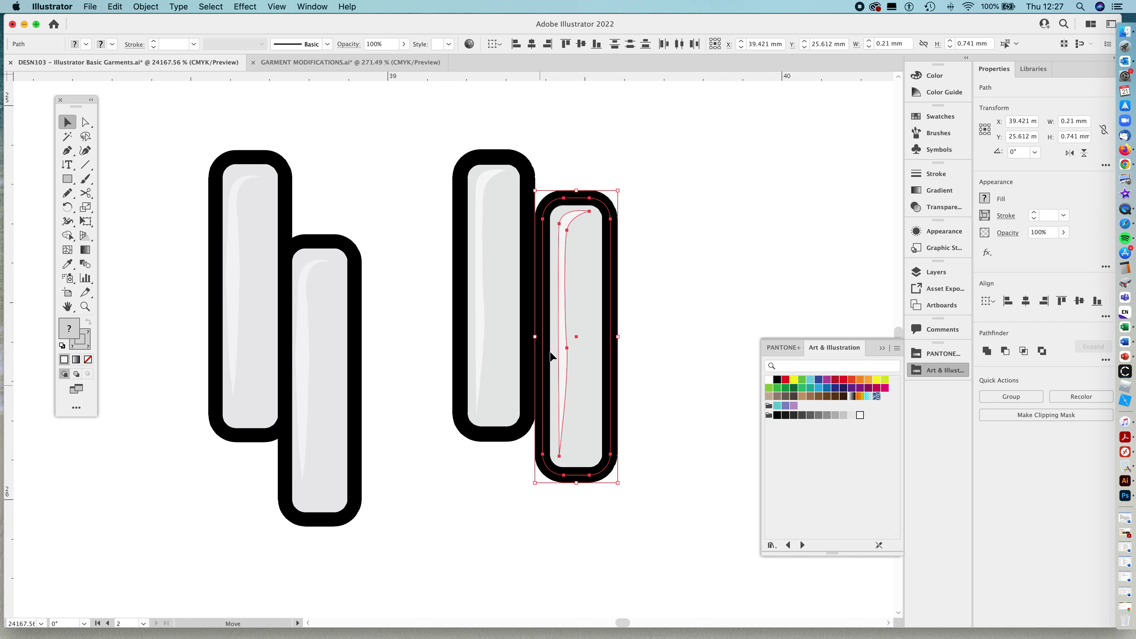
click(662, 361)
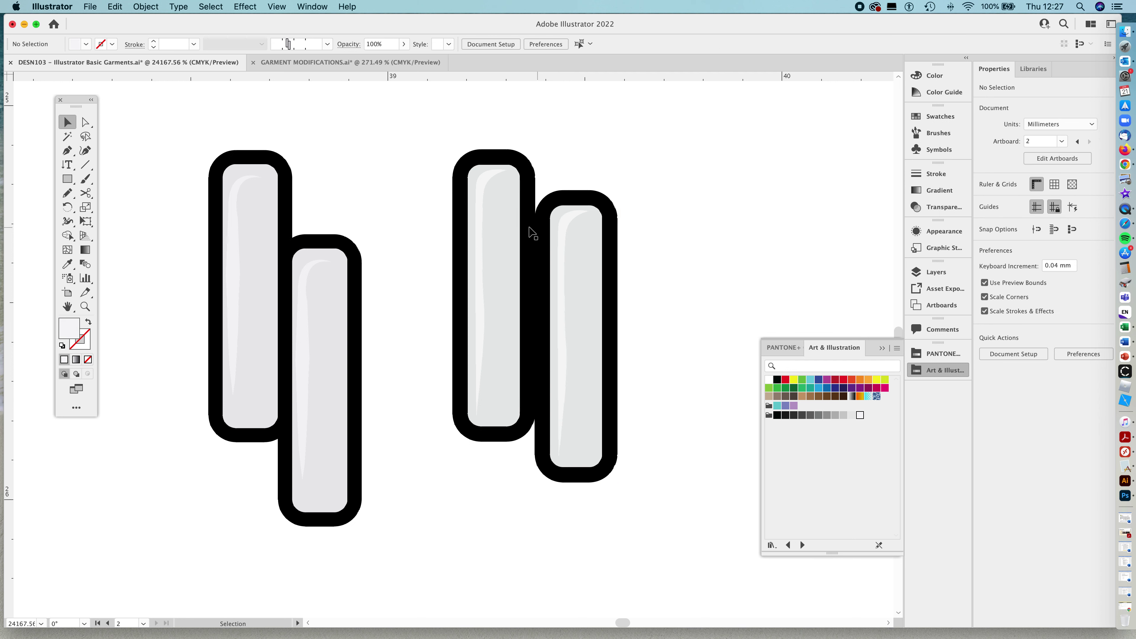
Try extending the new pair of teeth into a row with two end-to-end copies, and undo both copies
drag(462, 134, 539, 336)
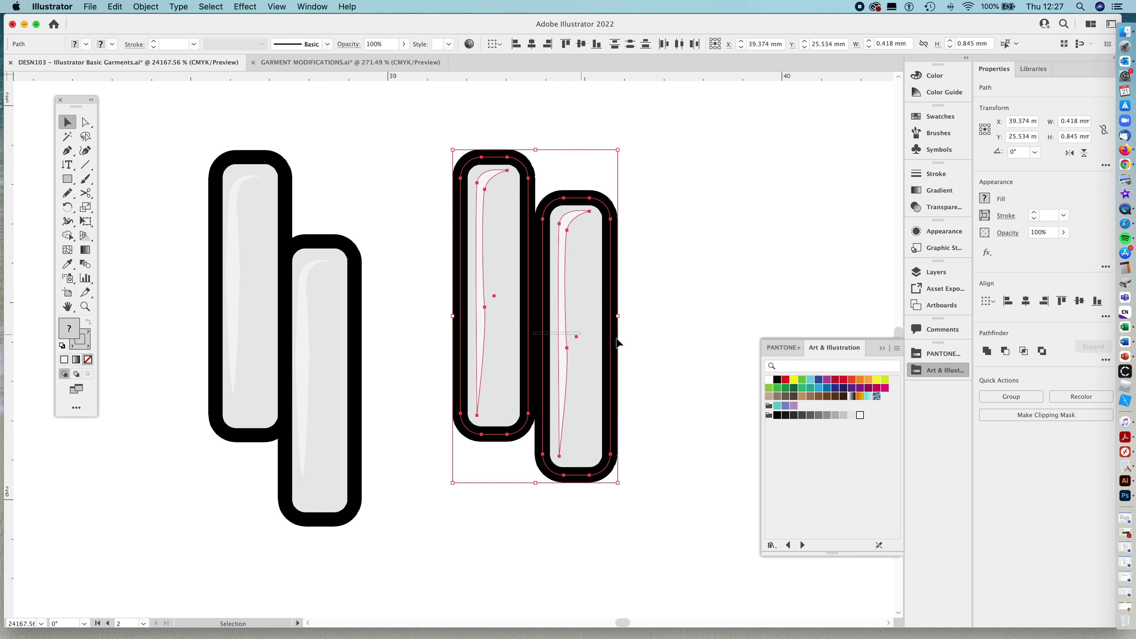
drag(665, 339, 579, 340)
shift+click(539, 336)
drag(525, 334, 696, 327)
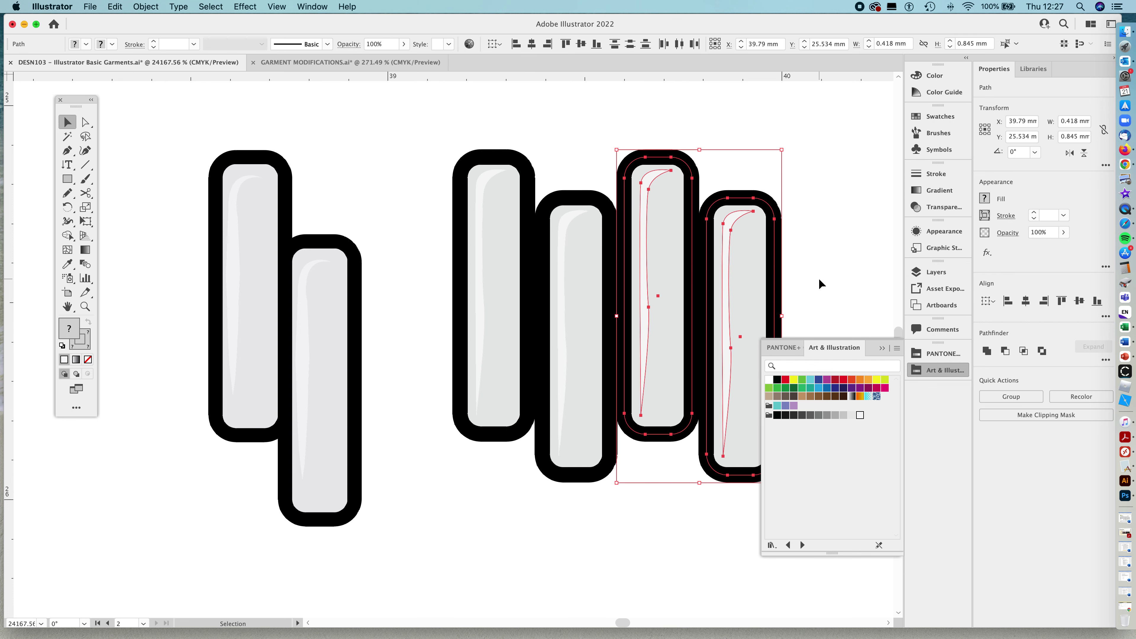
key(super+d)
drag(843, 483, 600, 467)
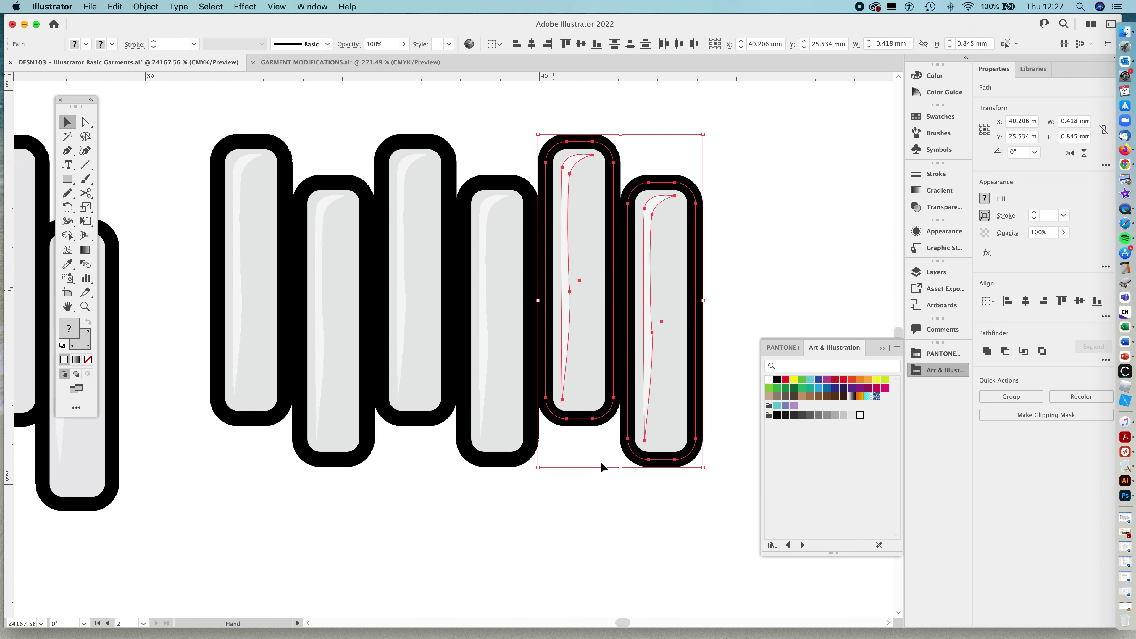
click(601, 462)
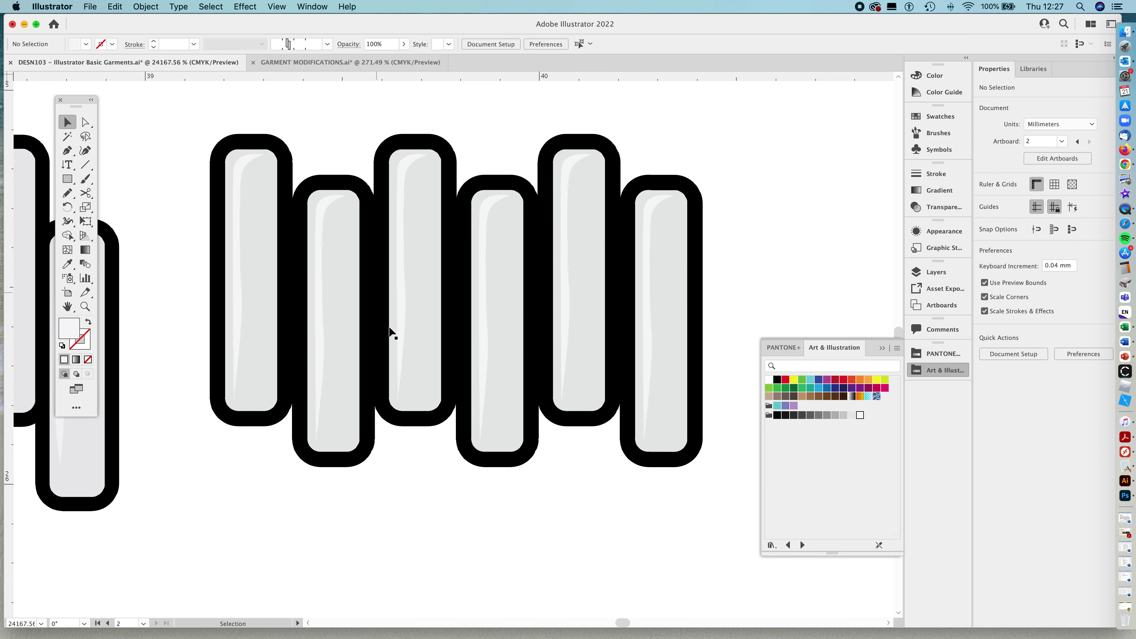
key(super+z)
key(super+z)
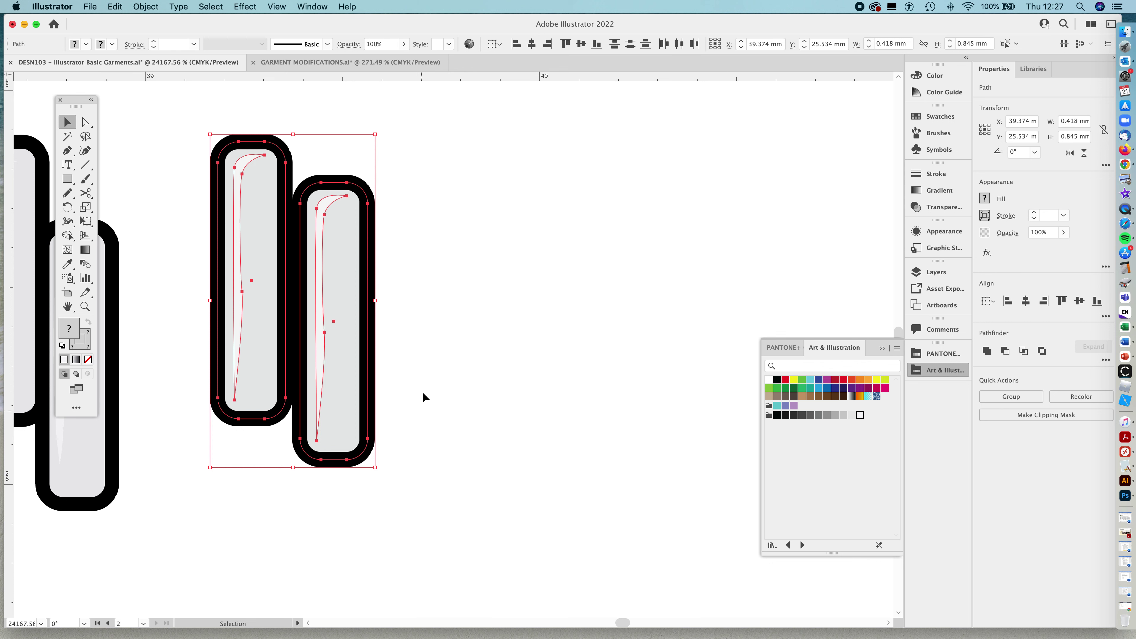
Move the right tooth of the new pair slightly left and down so its outline overlaps the left tooth's outline
click(423, 407)
click(319, 352)
mouse_move(327, 349)
mouse_down()
mouse_move(315, 341)
mouse_move(312, 364)
mouse_up()
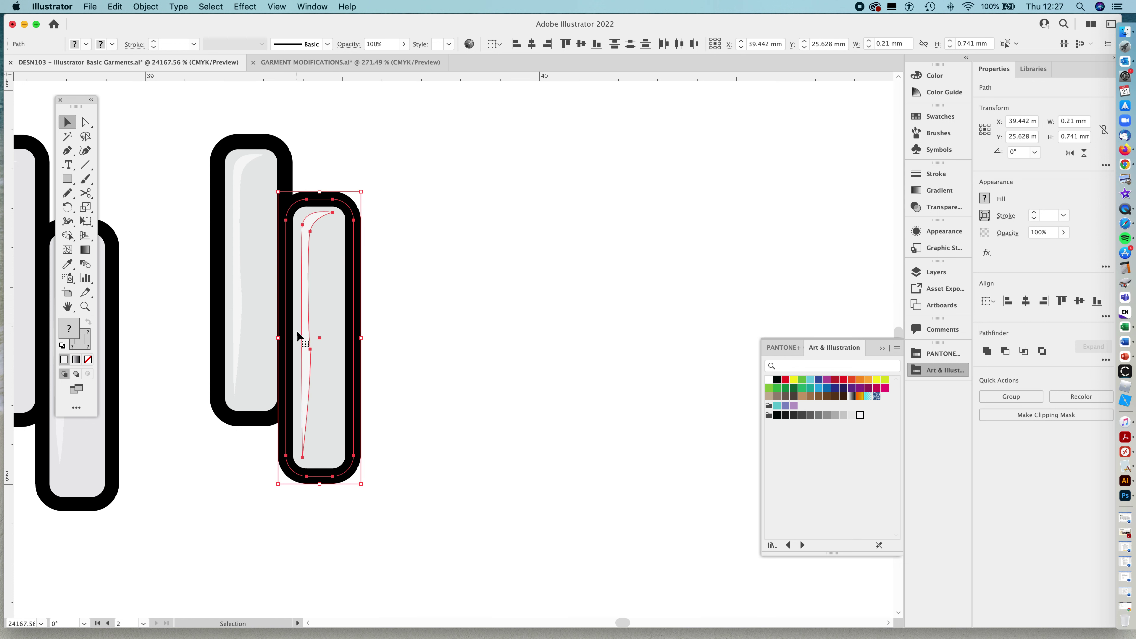
click(190, 476)
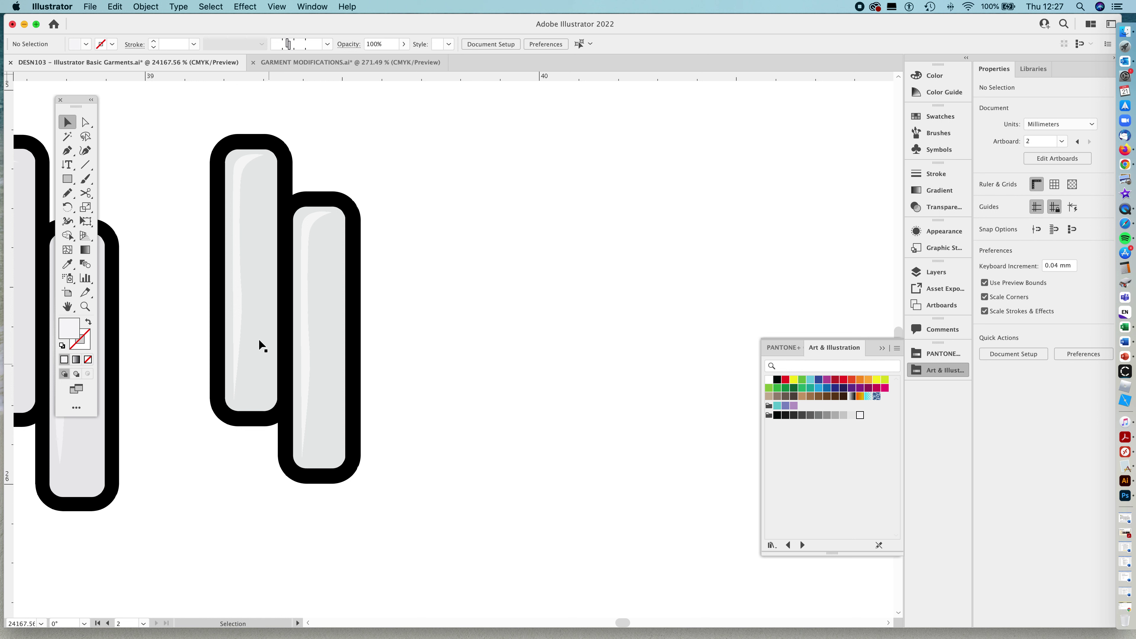
drag(182, 110, 385, 507)
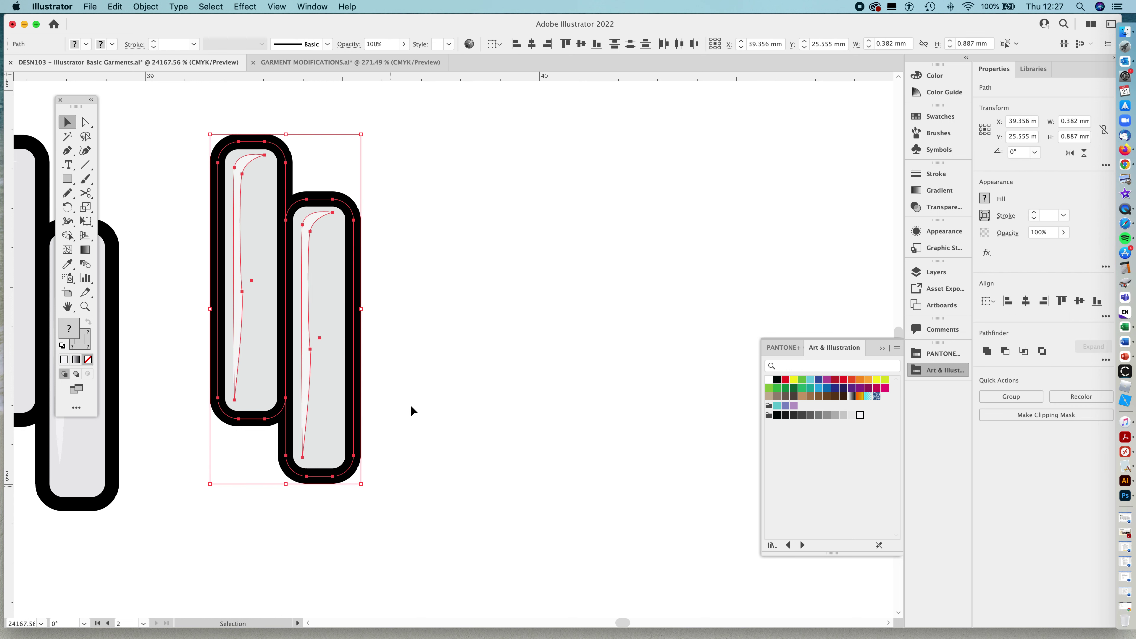
click(447, 167)
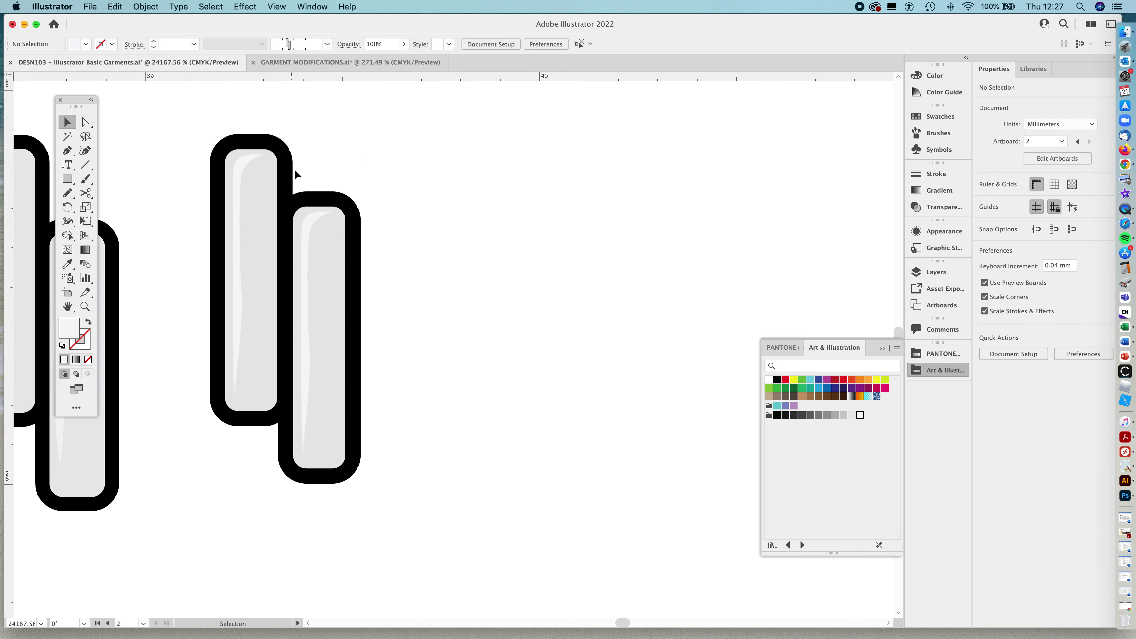
Start a new pattern brush from the overlapping pair of grey teeth
click(931, 134)
drag(205, 116, 407, 526)
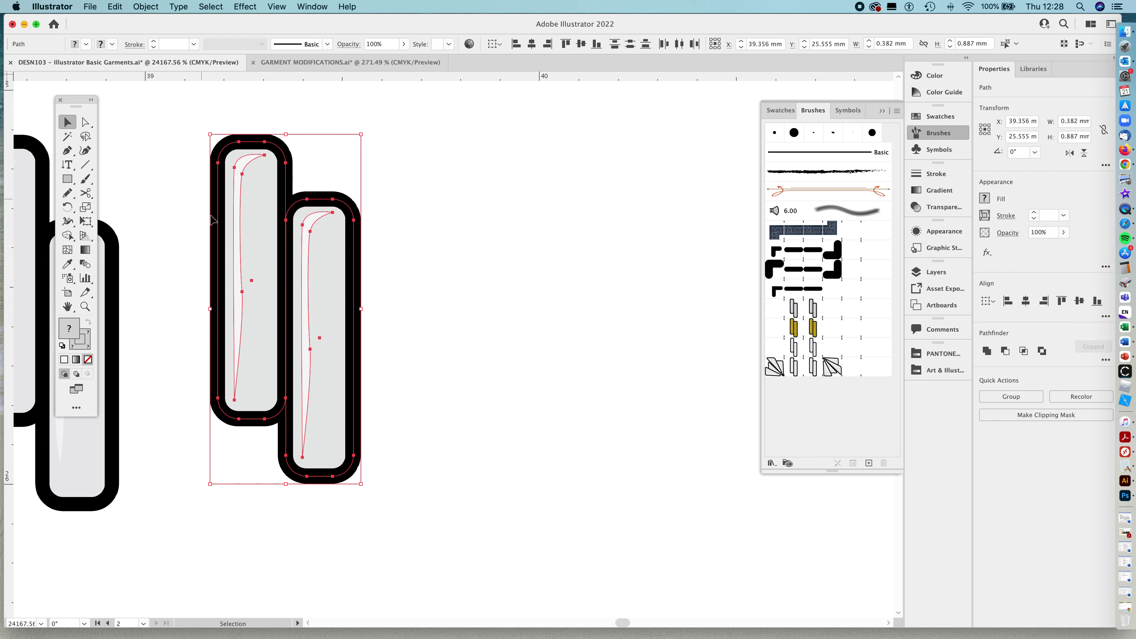
mouse_move(213, 219)
mouse_down()
mouse_move(507, 353)
mouse_move(796, 425)
mouse_up()
click(315, 181)
click(416, 207)
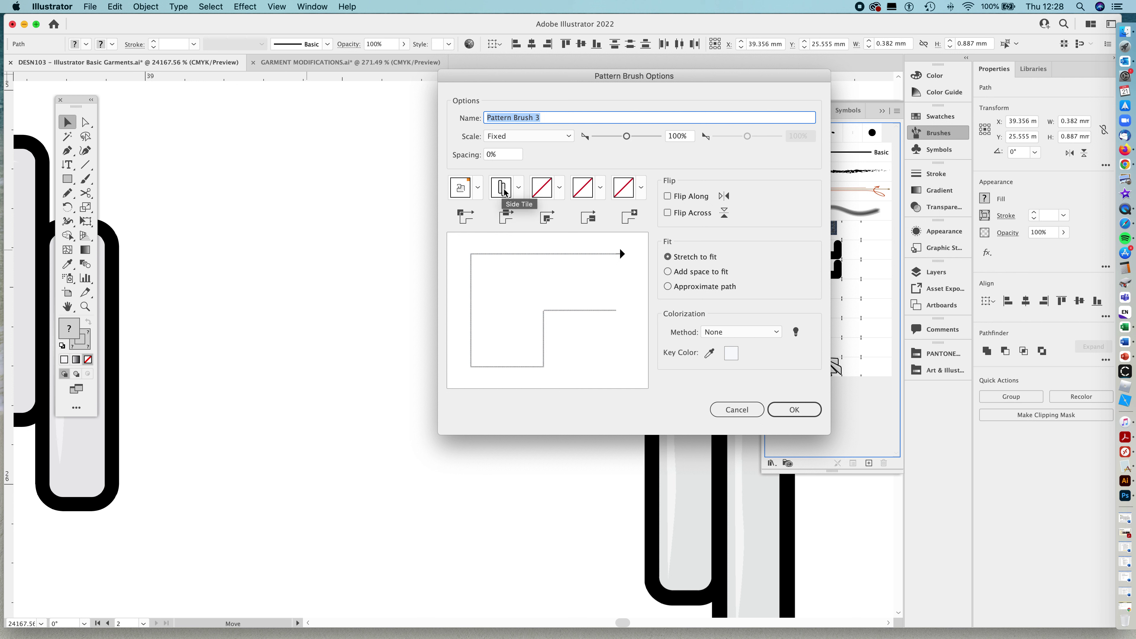
Assign fan-shaped tiles to the pattern brush's outer and inner corners and create the brush
click(478, 188)
click(378, 260)
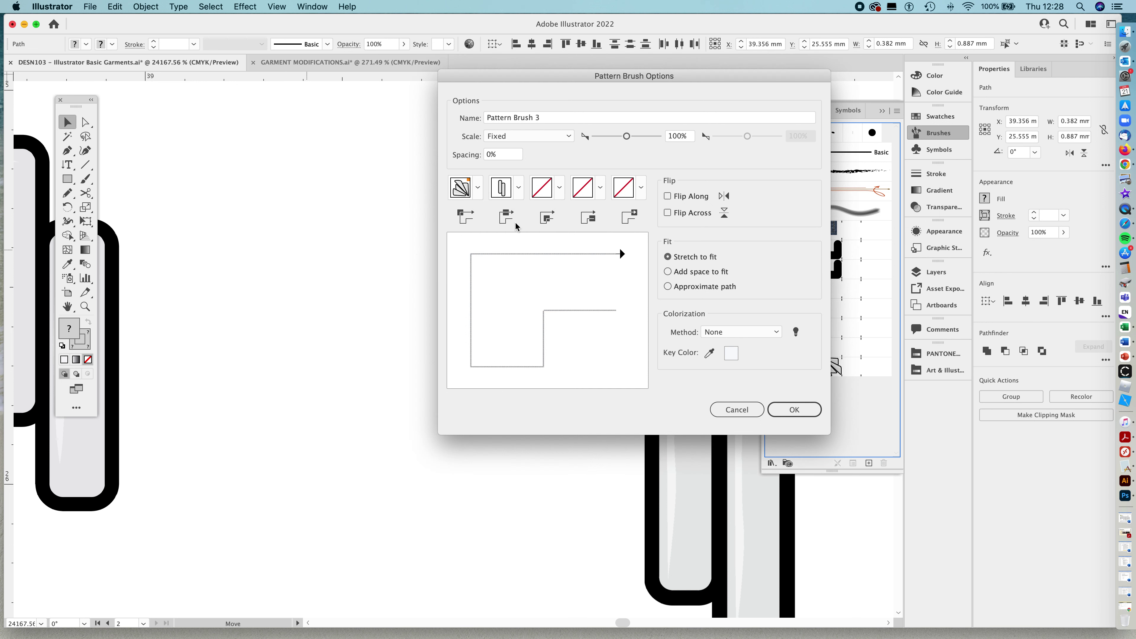
click(559, 187)
click(457, 308)
click(791, 415)
Delete the existing grey row of zip teeth beside the two gold rows
key(z)
drag(634, 211, 339, 357)
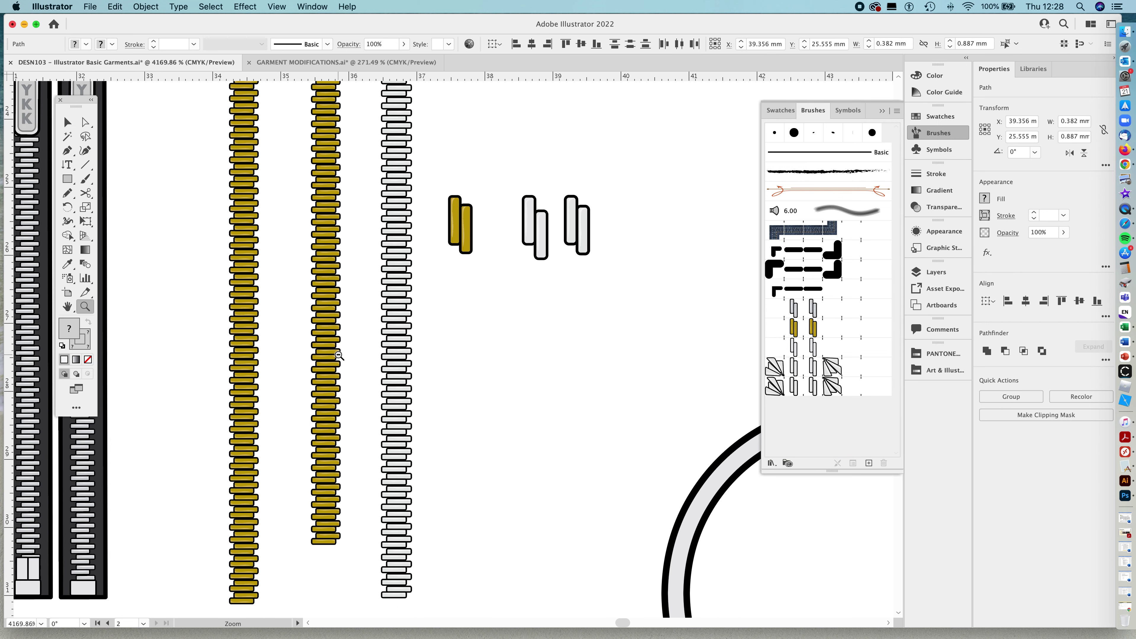
key(v)
click(394, 325)
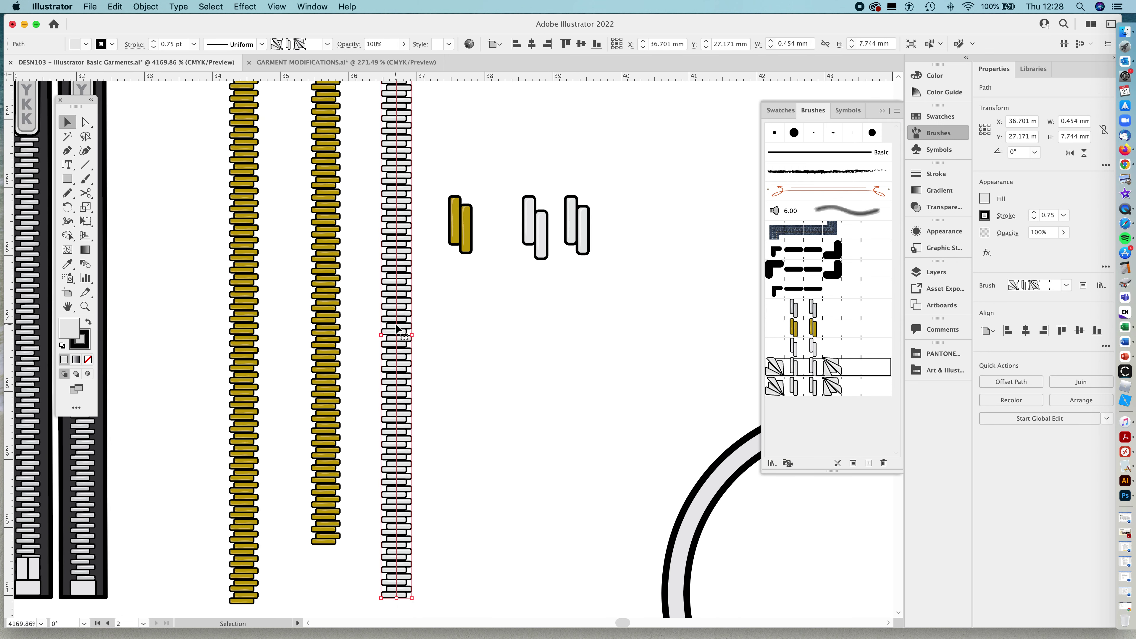
key(BackSpace)
Draw a vertical line about 7.3 mm long in place of the deleted row and apply the new zip teeth brush to it
key(p)
click(399, 88)
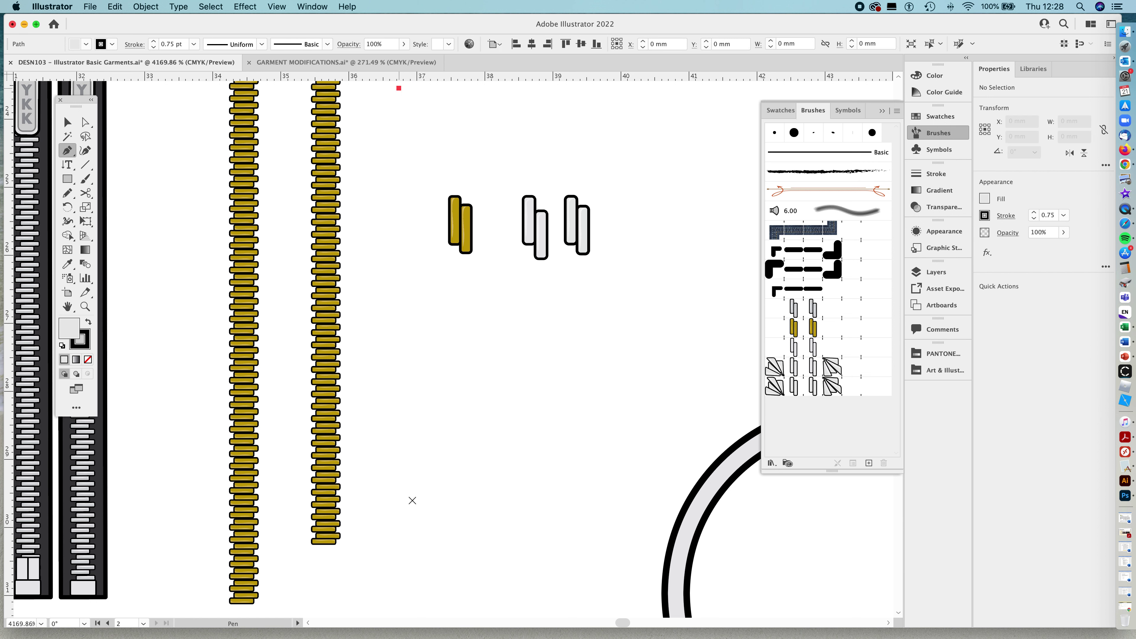
click(401, 583)
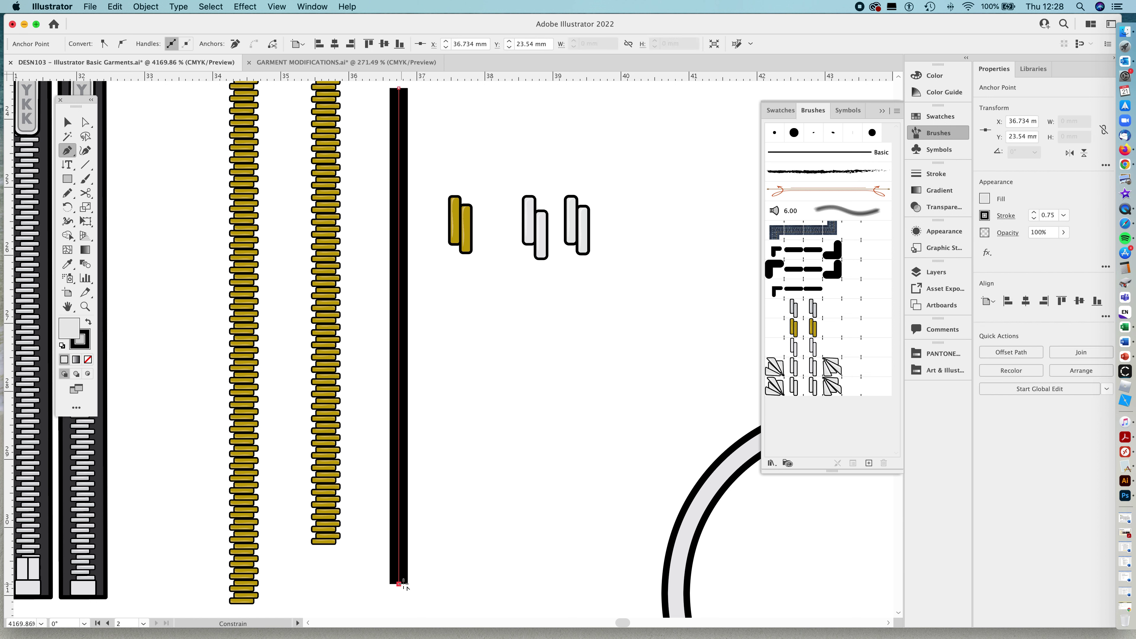
click(810, 388)
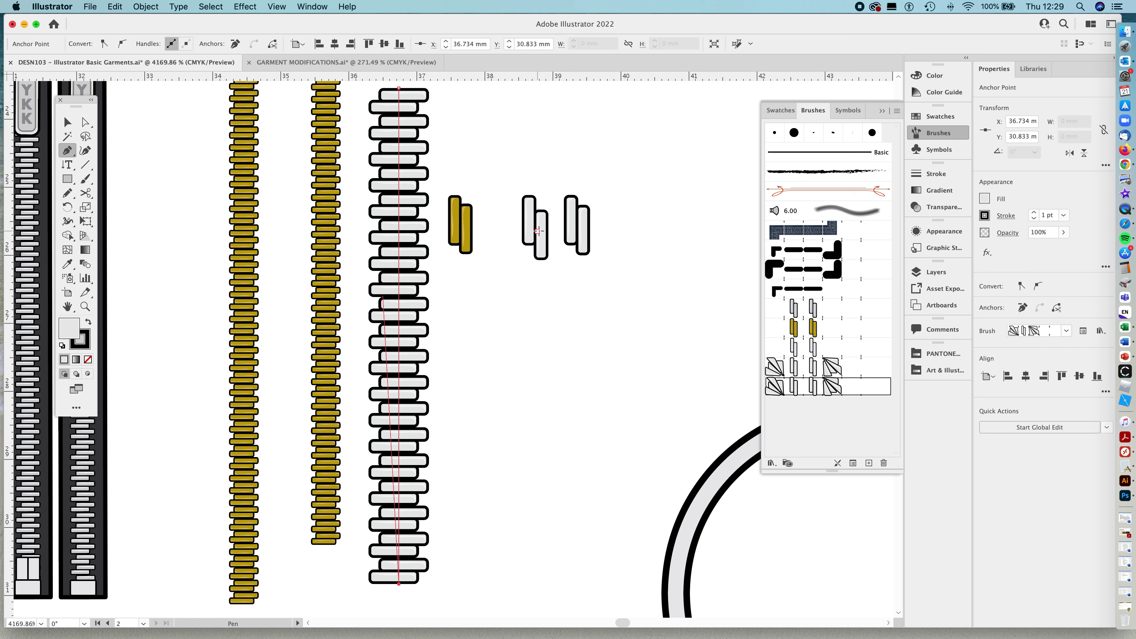
Move the lower tooth of the older grey pair slightly up against its neighbour
key(v)
drag(545, 252, 542, 242)
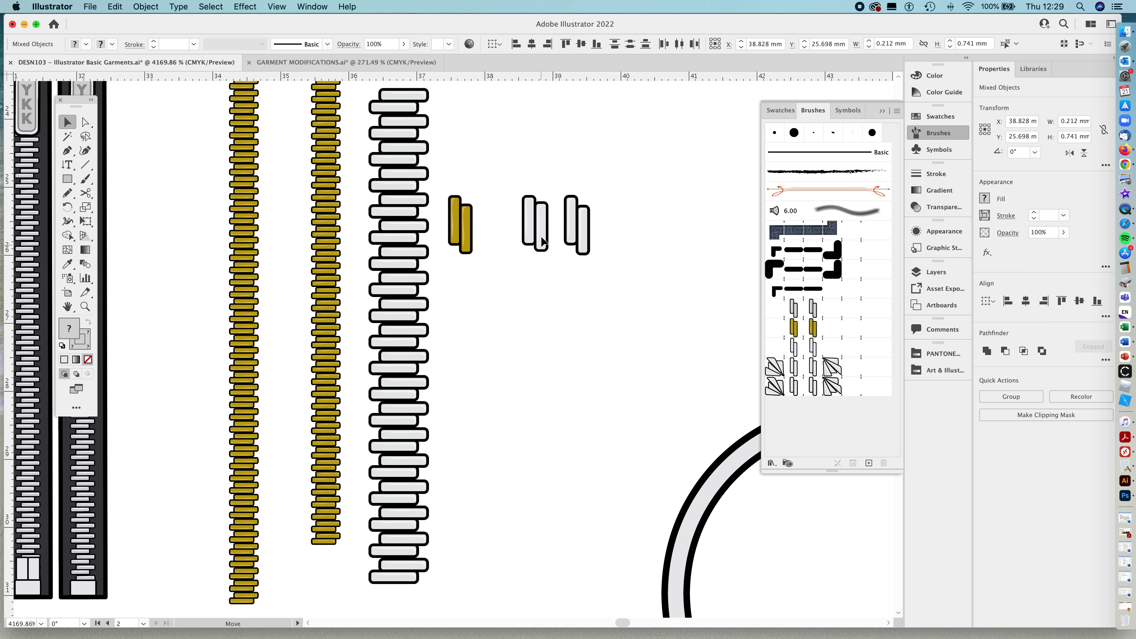
drag(543, 242, 542, 239)
click(600, 367)
Reduce the pattern brush scale on the new row of grey teeth to 55%, keeping the 1 pt stroke
key(a)
click(399, 339)
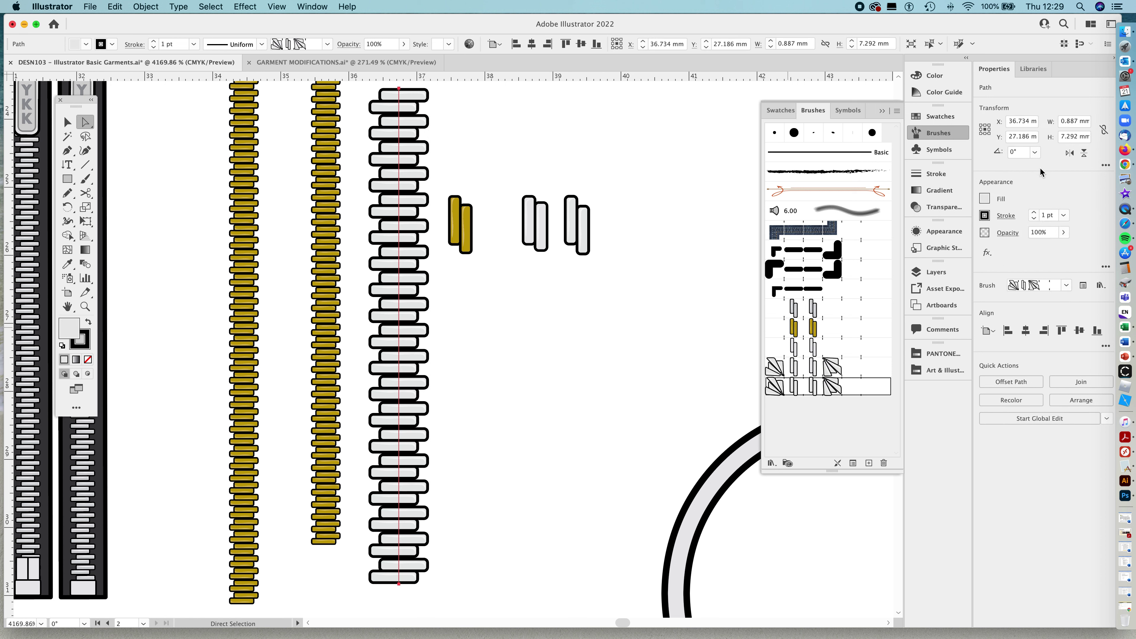
click(1035, 218)
click(1035, 218)
click(1033, 213)
click(1033, 212)
click(1084, 288)
drag(676, 47, 666, 50)
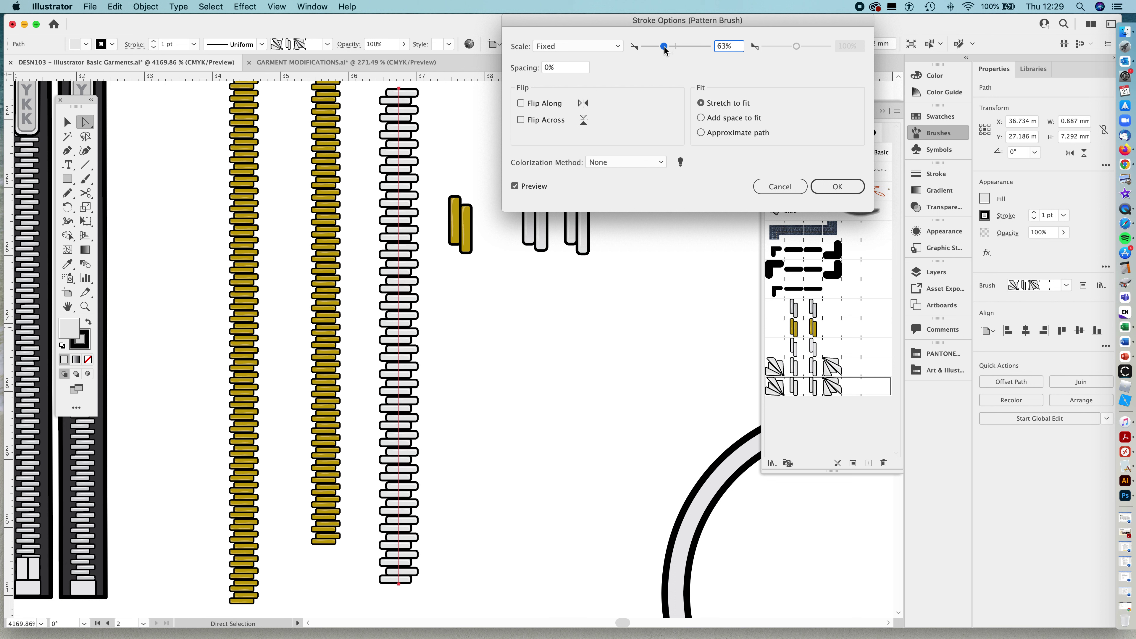
drag(664, 50, 662, 50)
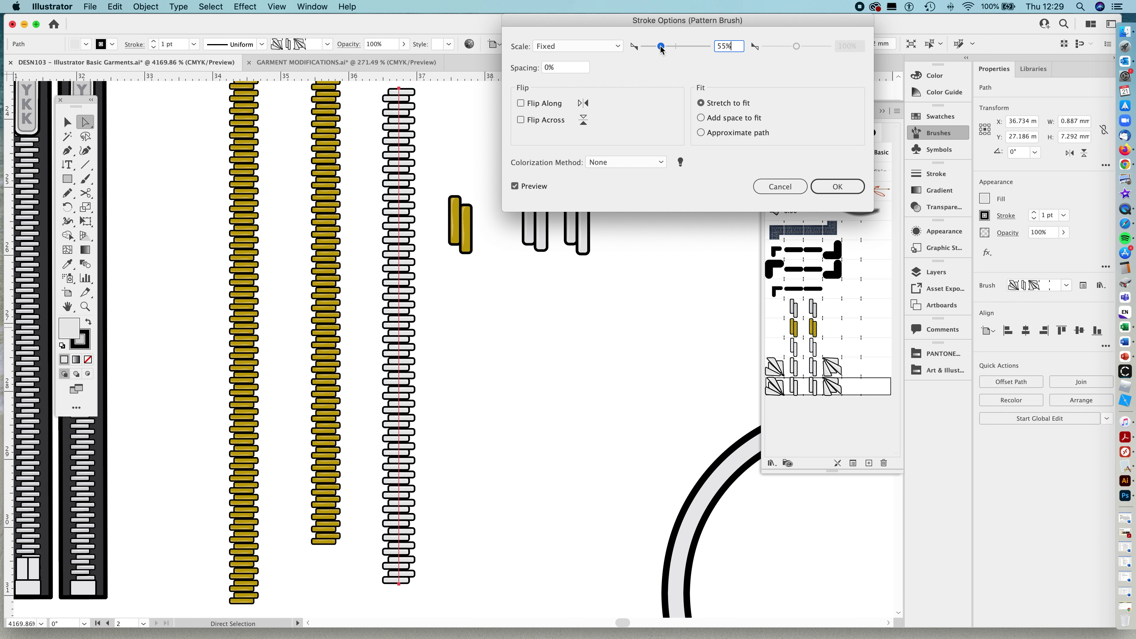
click(837, 186)
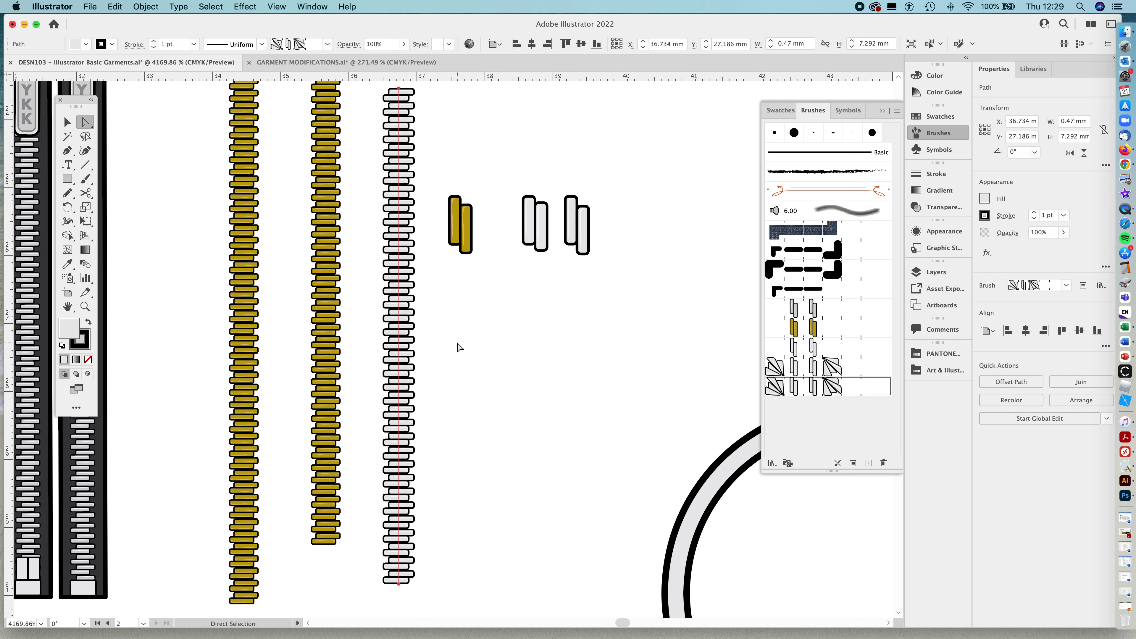
Place the rounded square, the narrow bar and the YKK zip pull around the top of the new grey teeth row
key(z)
alt+click(523, 306)
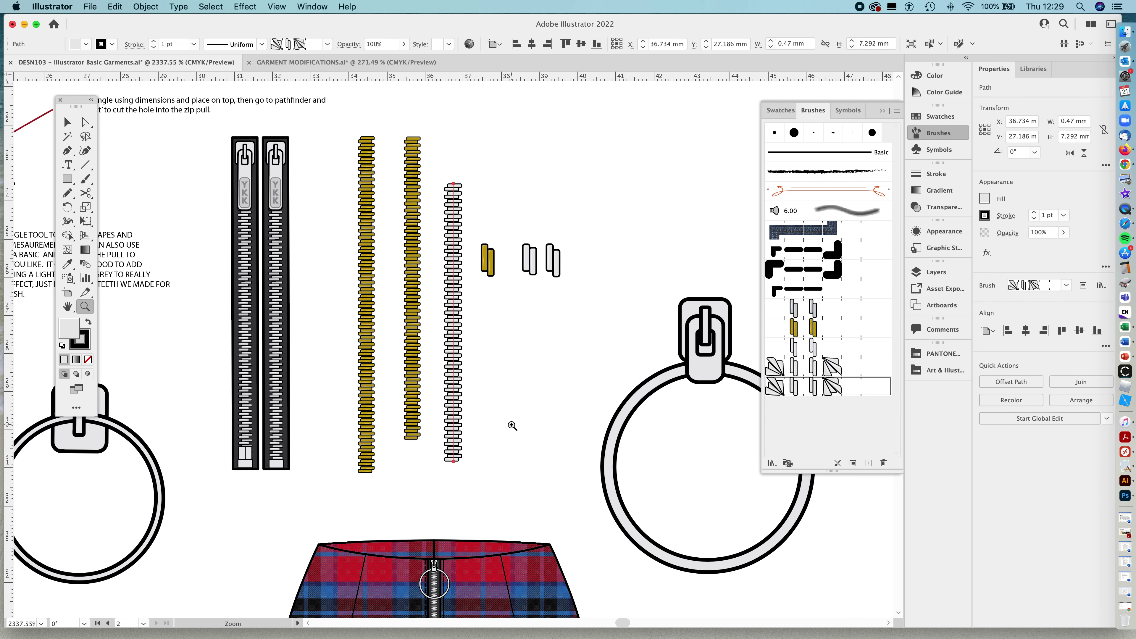
key(v)
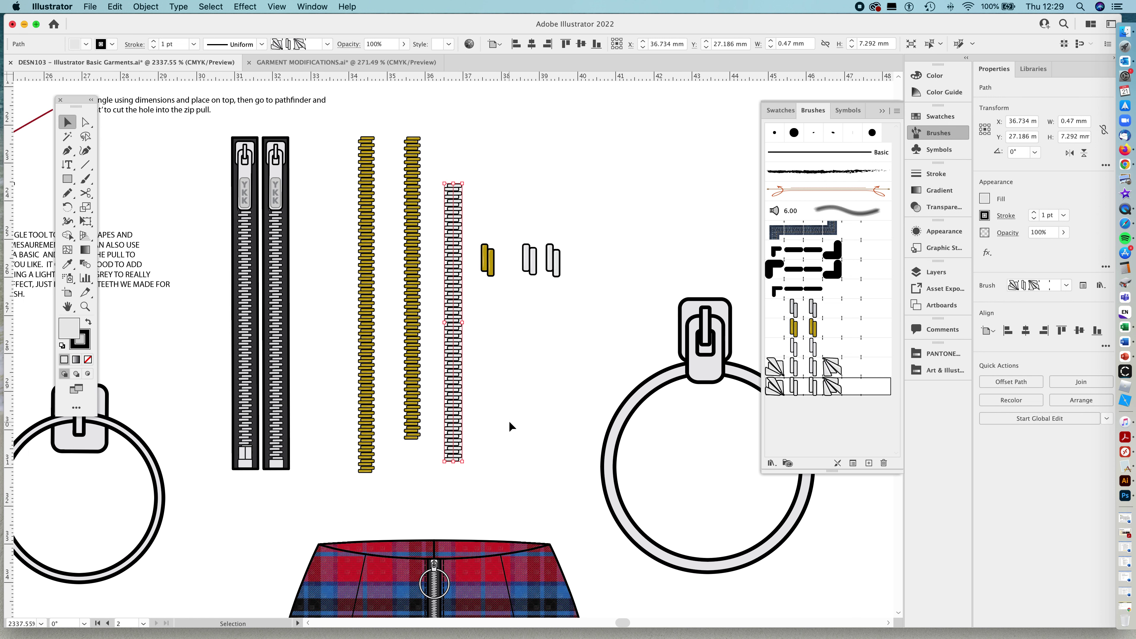
click(882, 111)
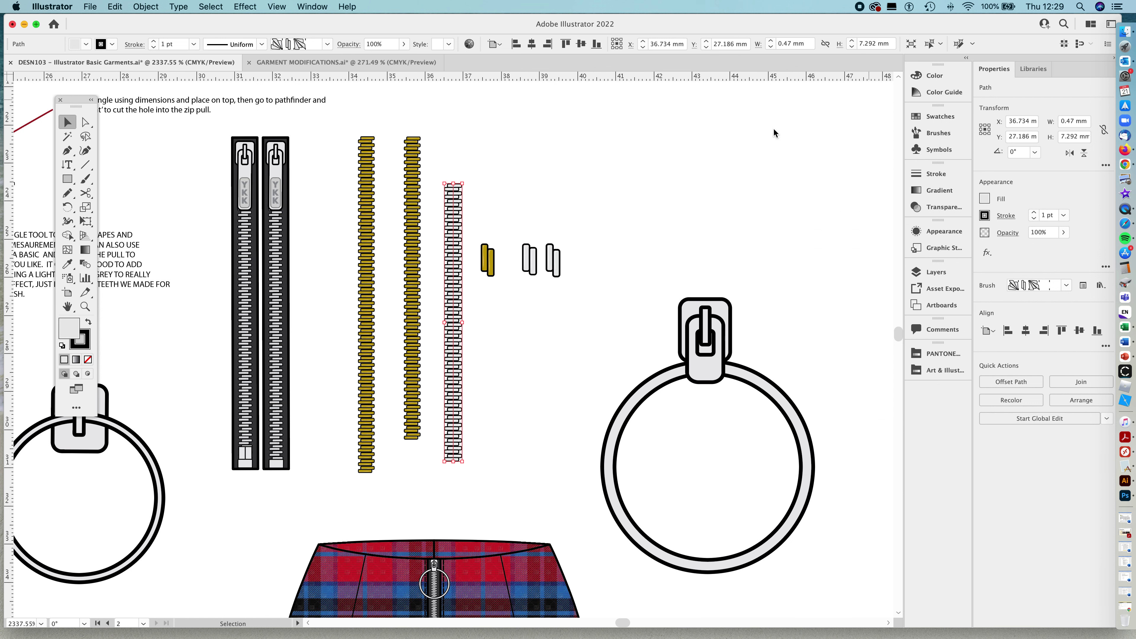
click(502, 164)
drag(413, 206, 691, 240)
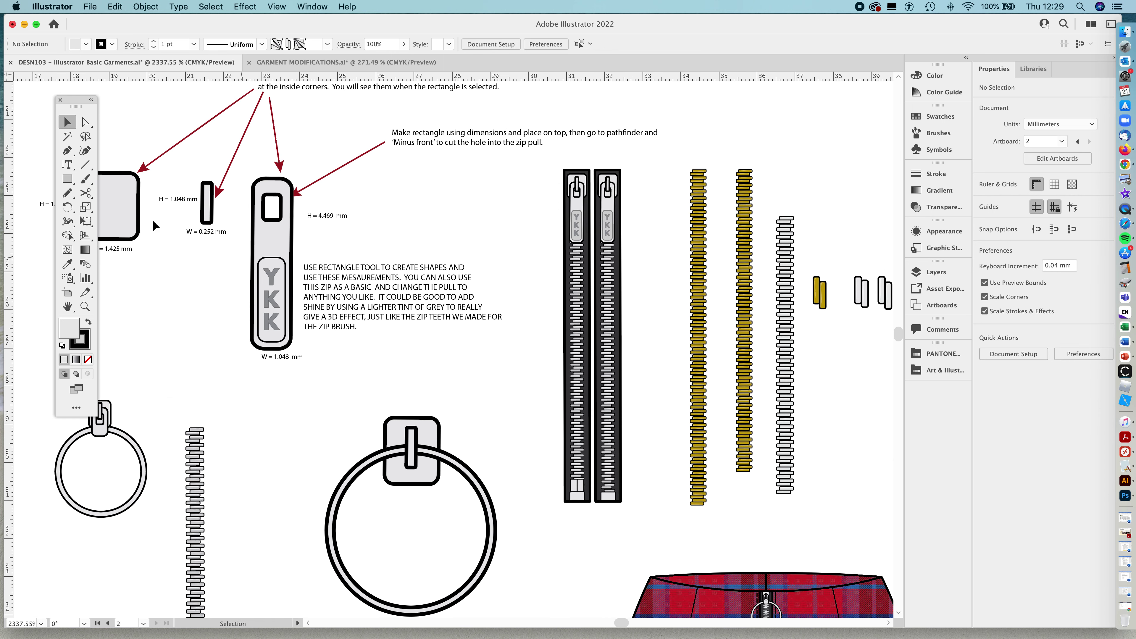
click(123, 220)
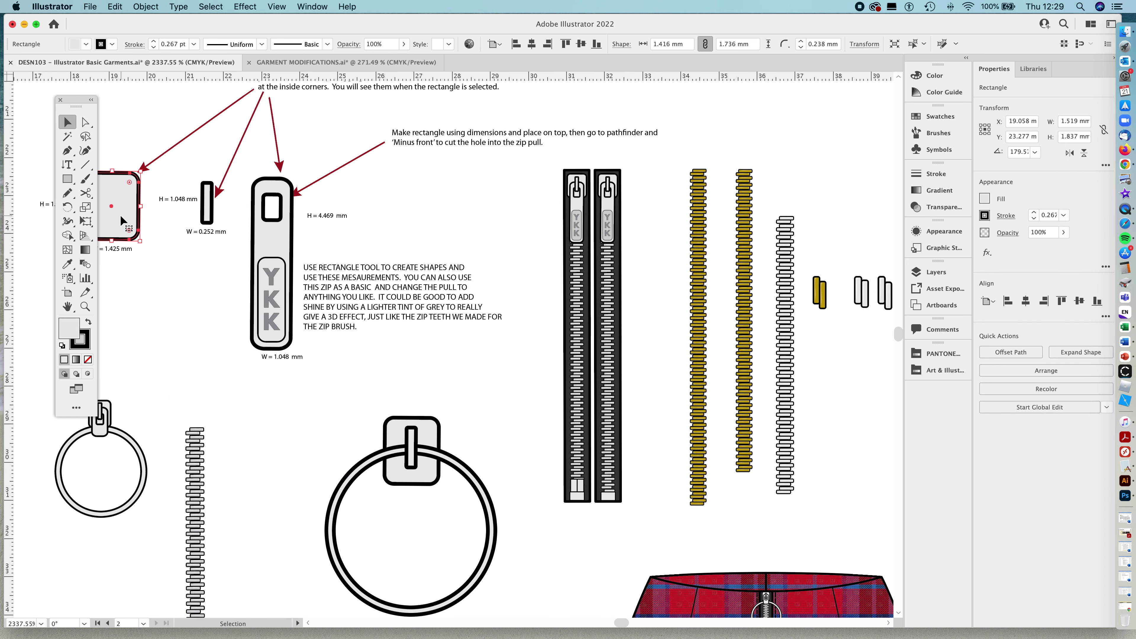
drag(119, 215, 799, 222)
drag(212, 218, 841, 218)
drag(275, 268, 516, 249)
Move the narrow bar slightly down between the rounded square and the YKK pull
drag(680, 297, 707, 303)
key(v)
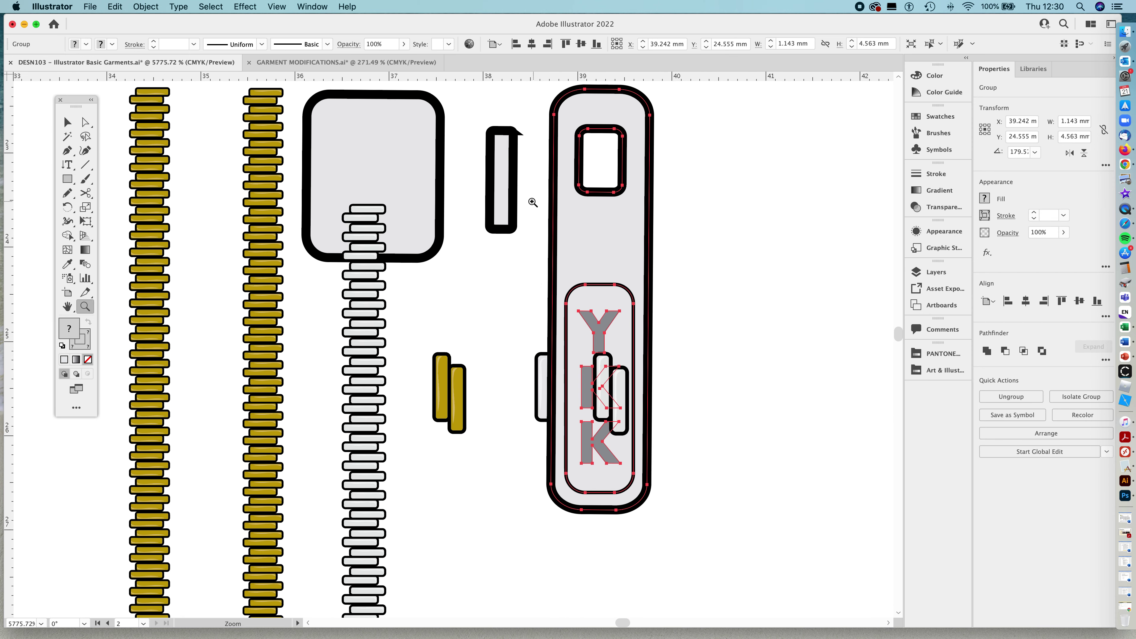
drag(506, 169, 504, 207)
click(520, 185)
Bring the rounded square, narrow bar and YKK pull to the front of the zip teeth
click(400, 167)
right_click(400, 160)
click(510, 130)
drag(699, 157, 419, 172)
right_click(418, 172)
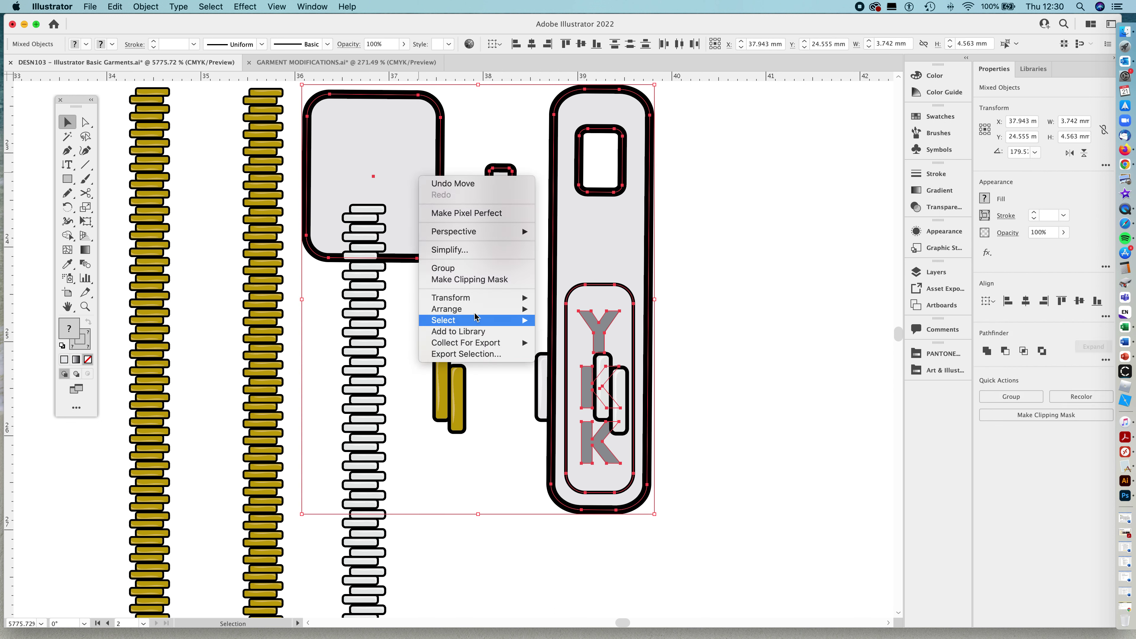
mouse_move(514, 309)
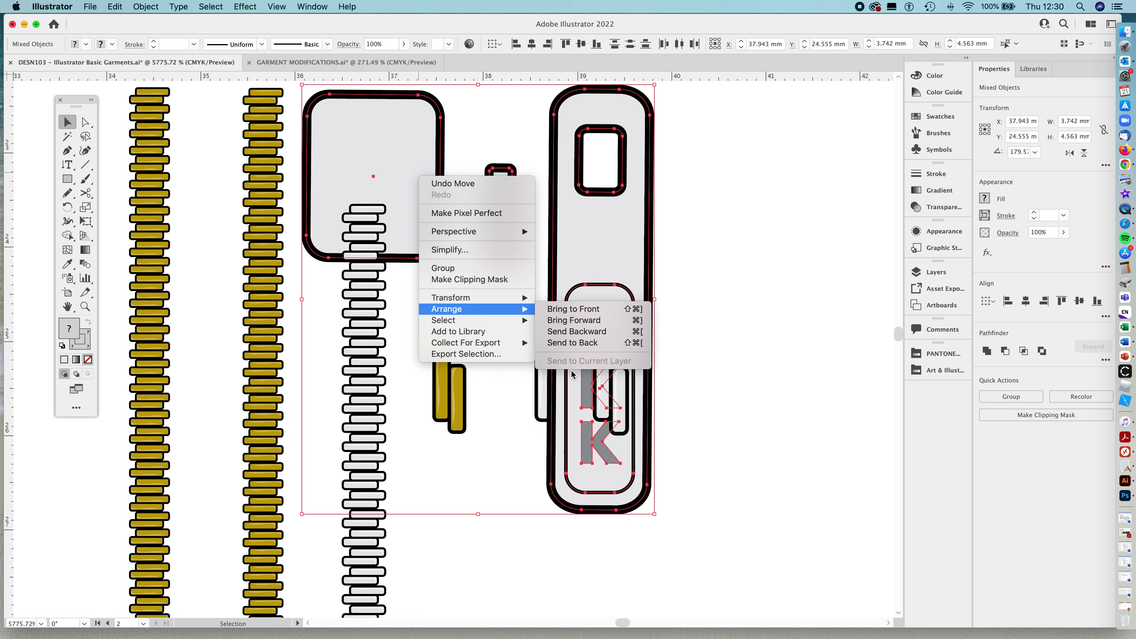
click(573, 310)
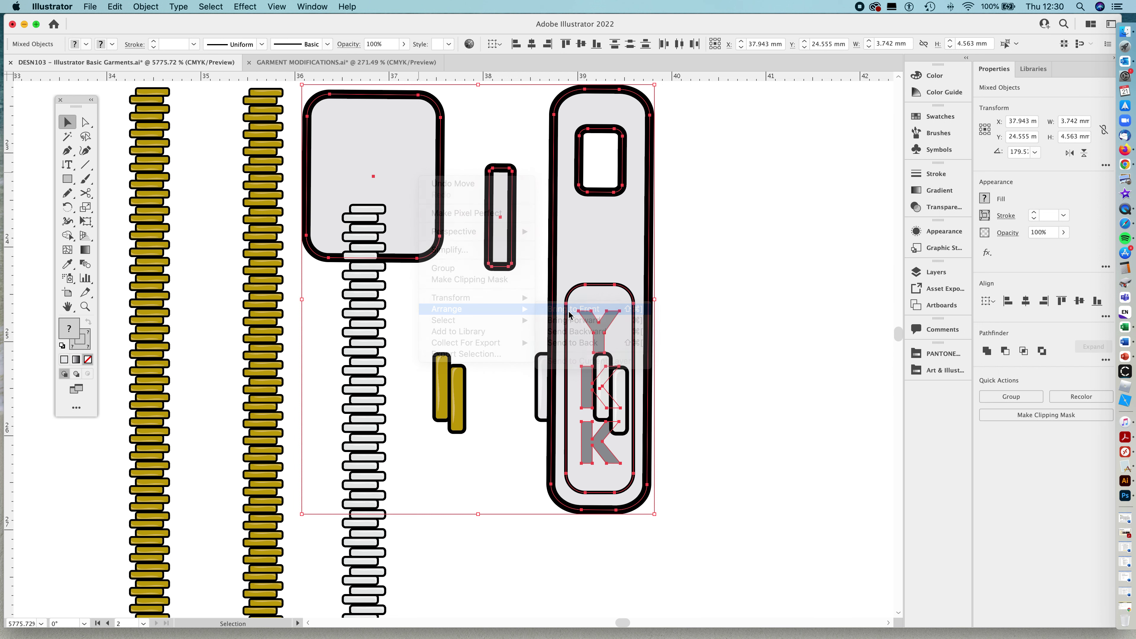
click(717, 323)
Scale the three zip pull pieces down together to about 1.24 by 1.52 mm and set the square over the top of the grey teeth
drag(392, 273, 505, 351)
click(489, 222)
shift+click(627, 294)
shift+click(705, 312)
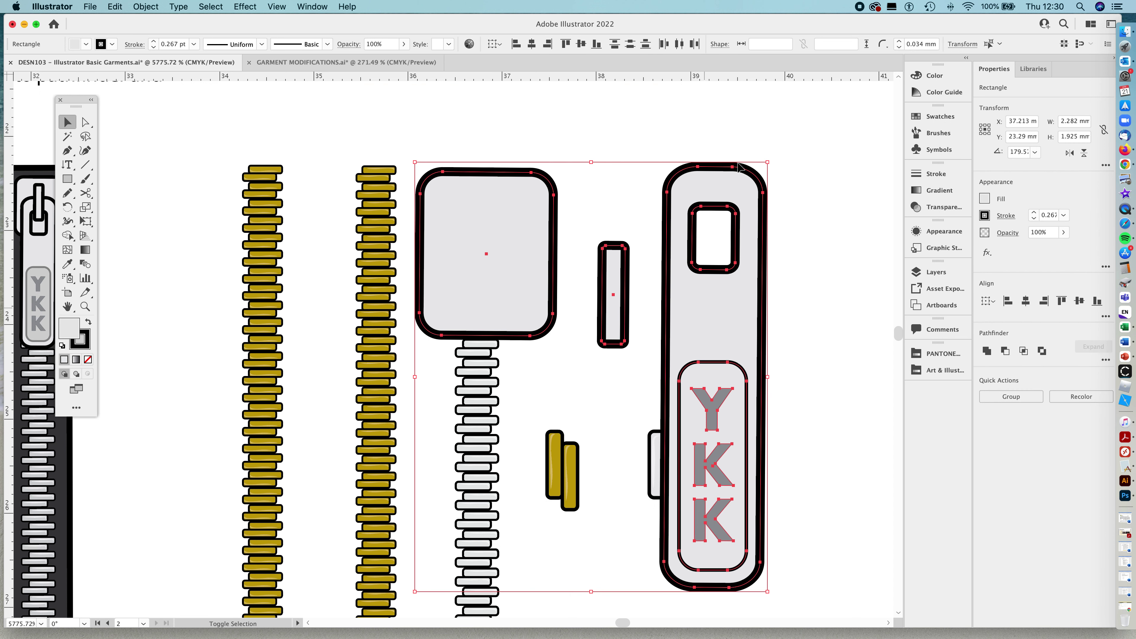
drag(769, 162, 582, 416)
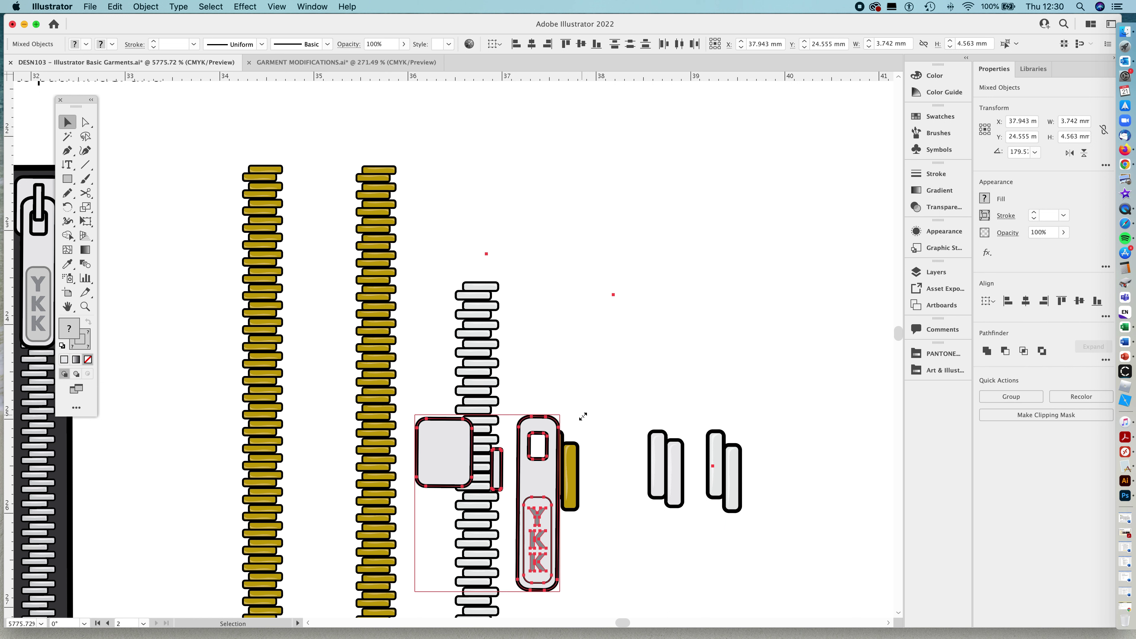
drag(470, 319, 477, 291)
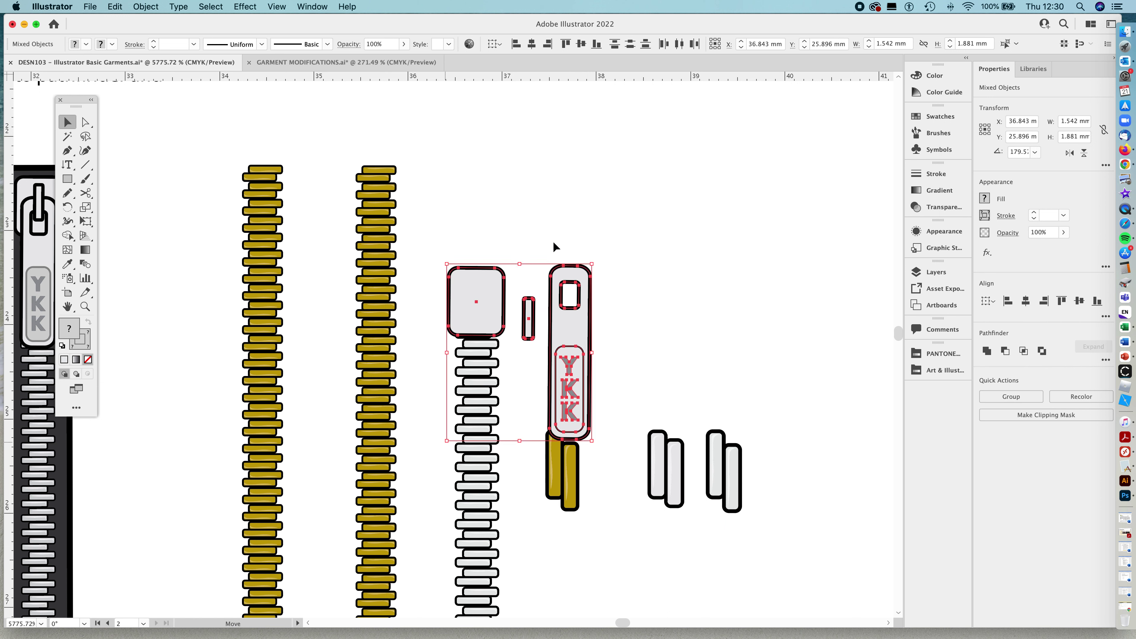
drag(591, 267, 564, 298)
drag(477, 330, 484, 296)
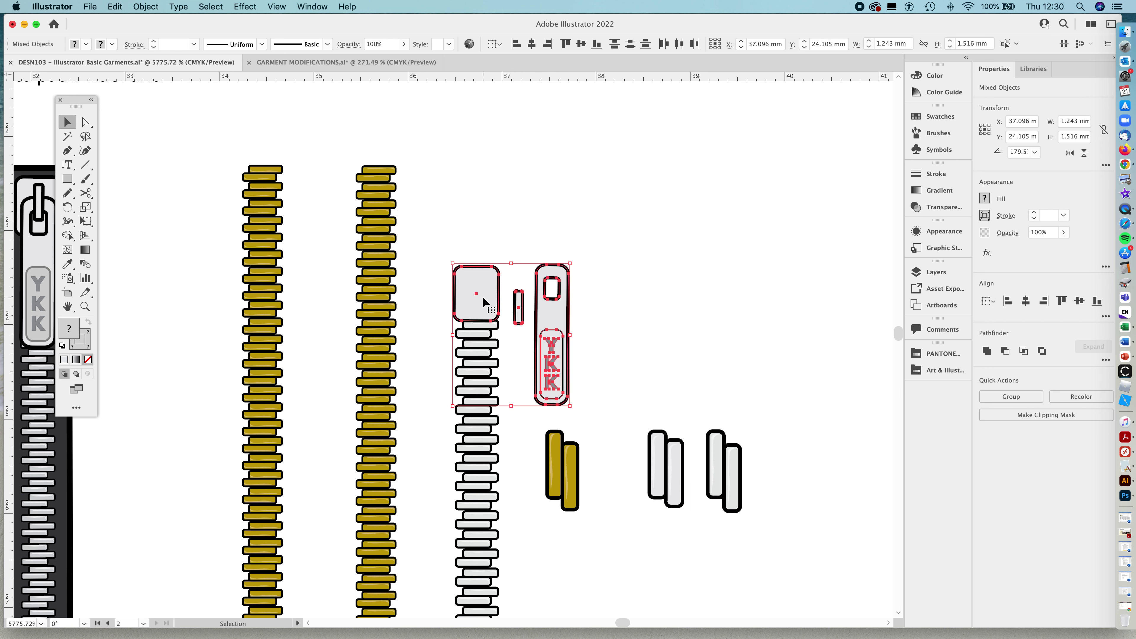
click(604, 287)
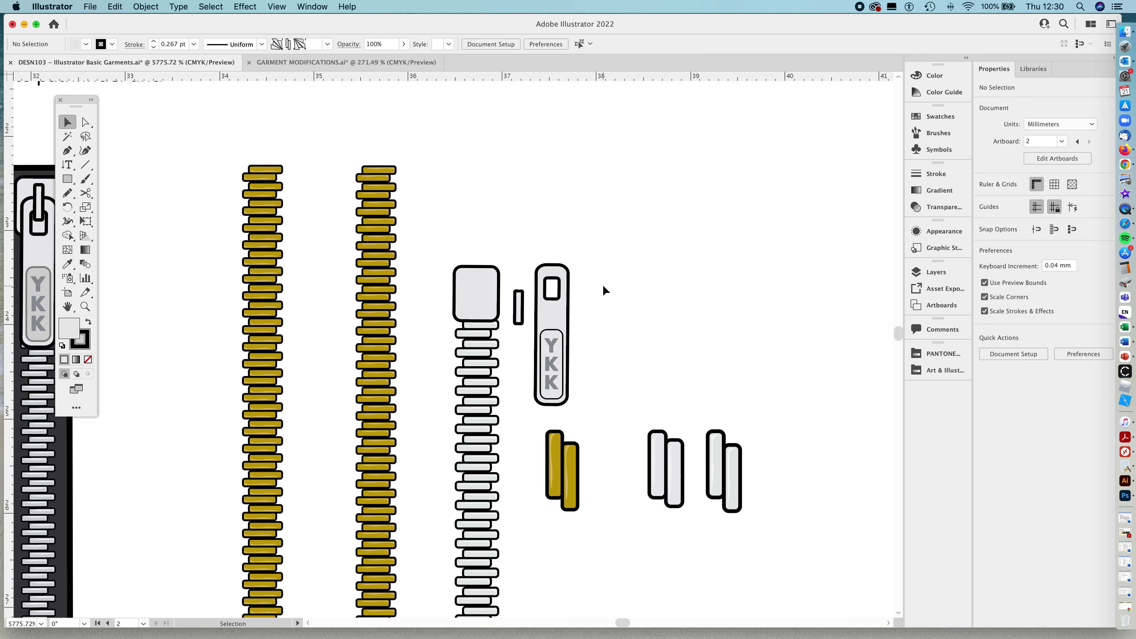
Check the stroke weights of the narrow bar, the rounded square and the YKK pull
click(516, 302)
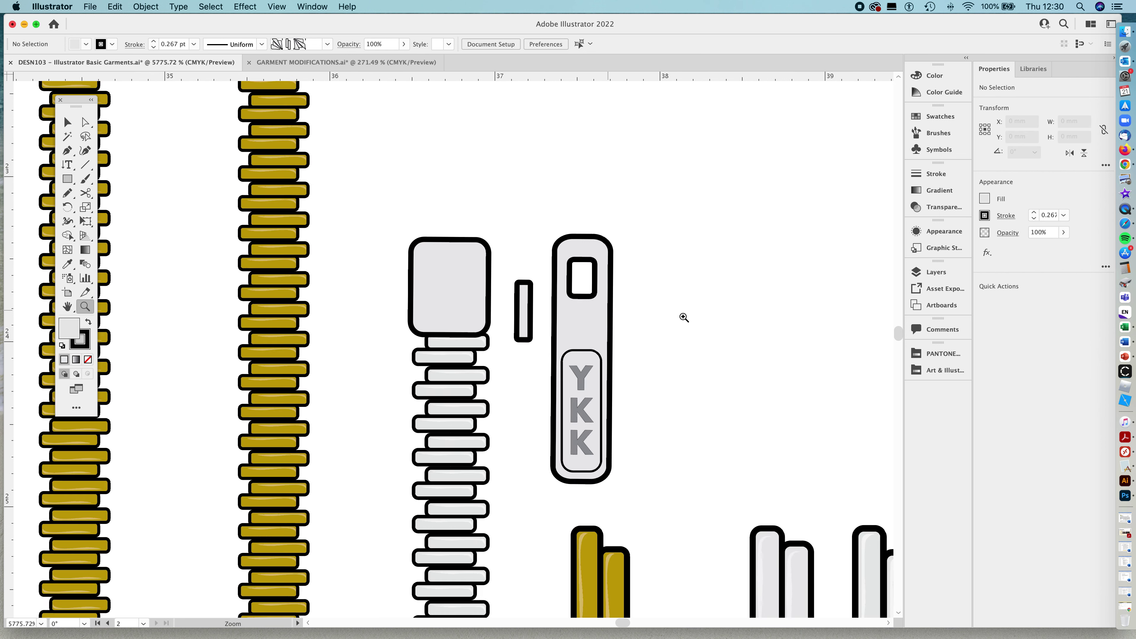
key(a)
click(546, 297)
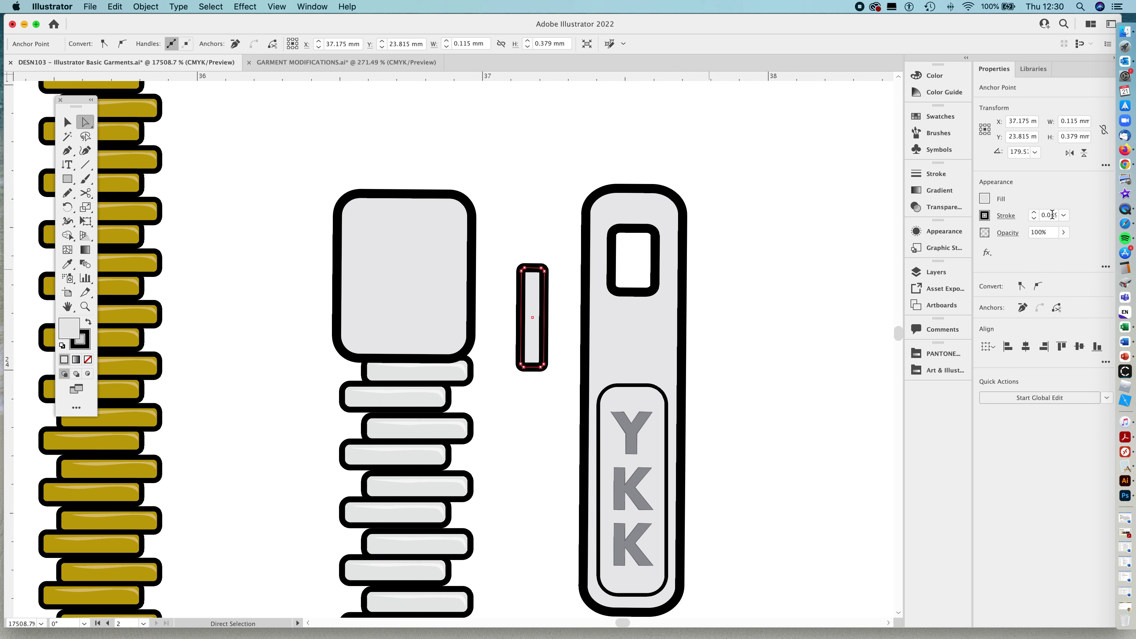
click(443, 235)
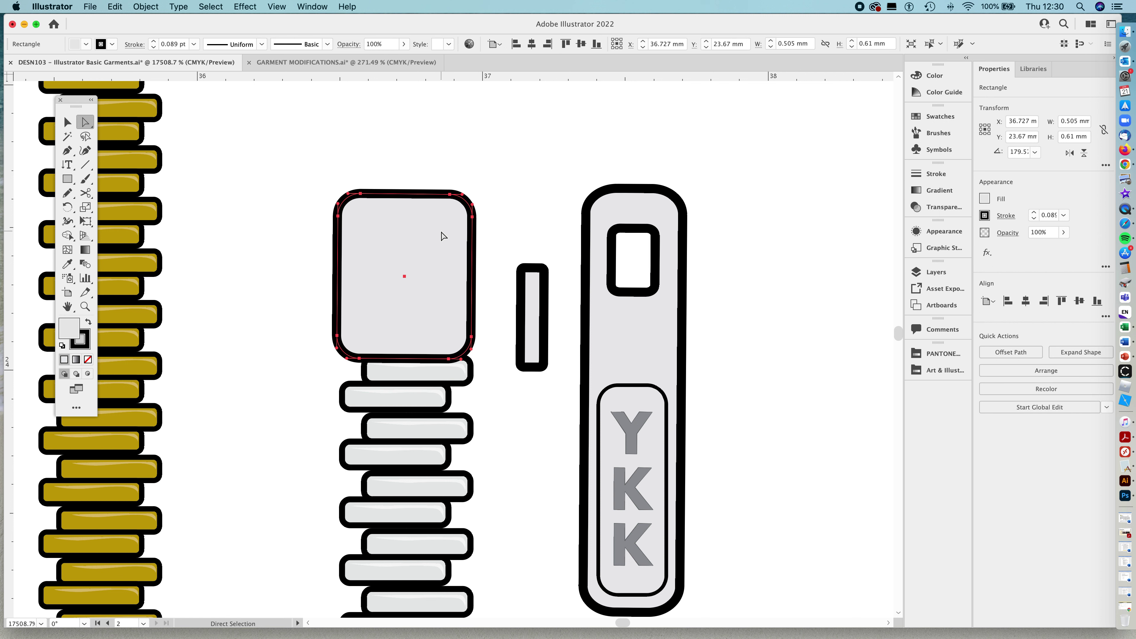
click(675, 240)
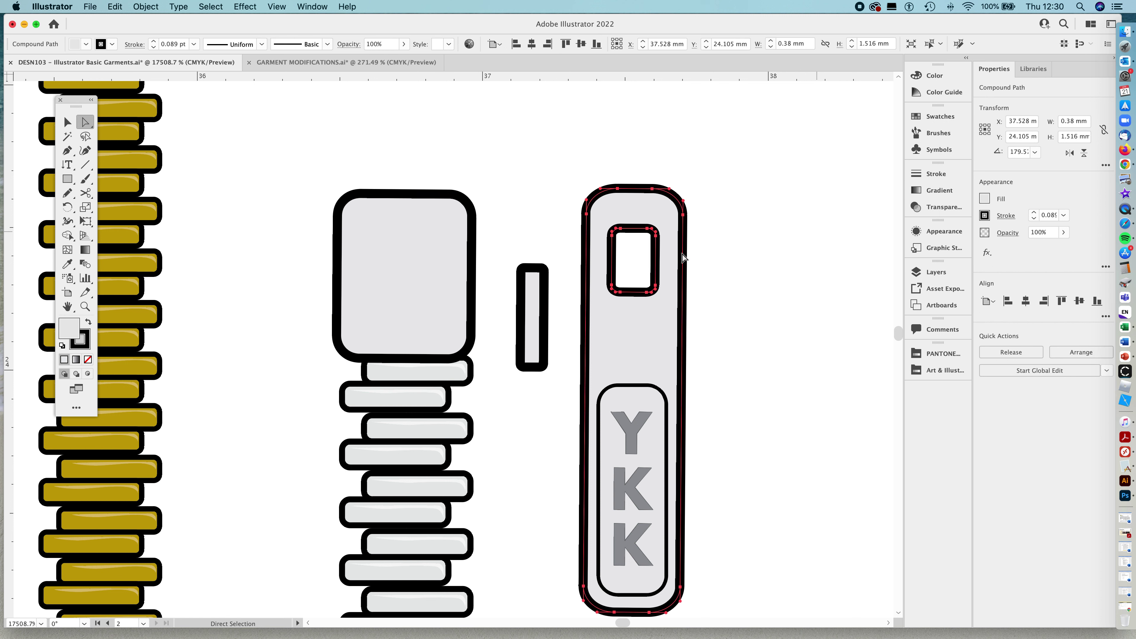
Assemble the zip pull by placing the YKK piece over the rounded square and the narrow bar through its hole
click(761, 254)
key(v)
drag(641, 297, 425, 344)
drag(538, 309, 409, 254)
click(483, 263)
Remove the stroke from the three YKK letters on the zip pull
key(a)
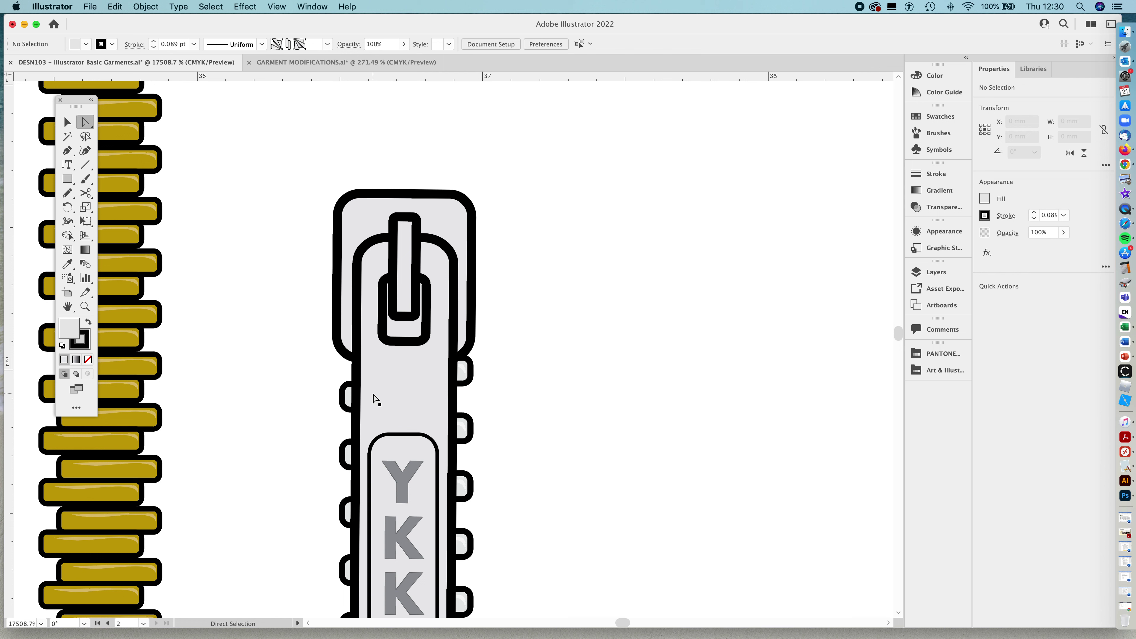
scroll(392, 388, down, 5)
scroll(393, 388, left, 1)
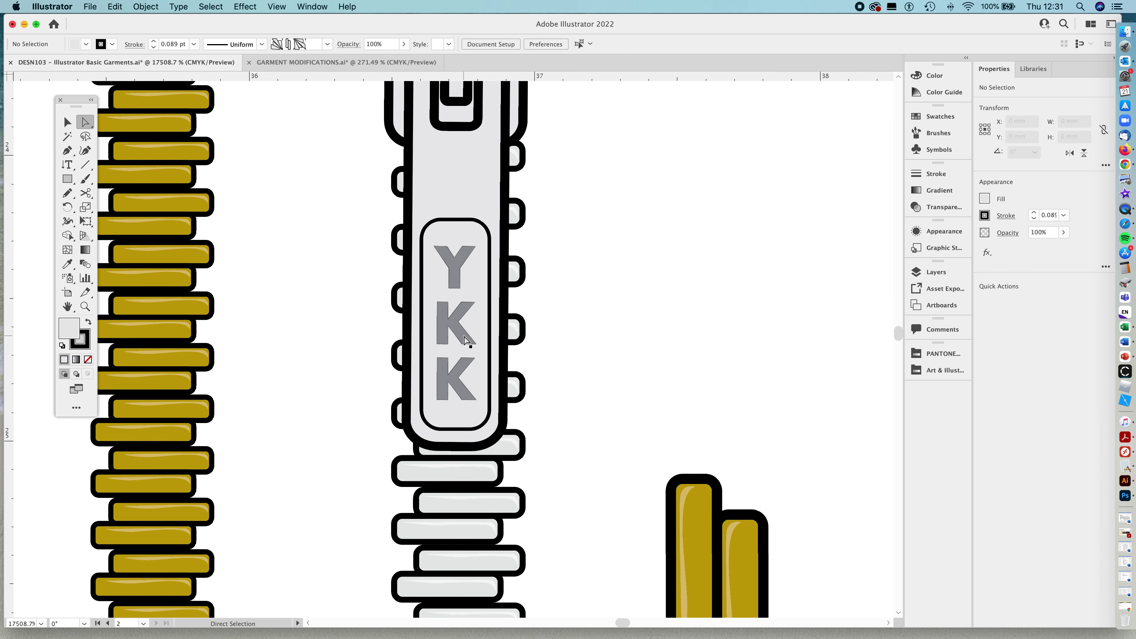
click(464, 336)
shift+click(457, 265)
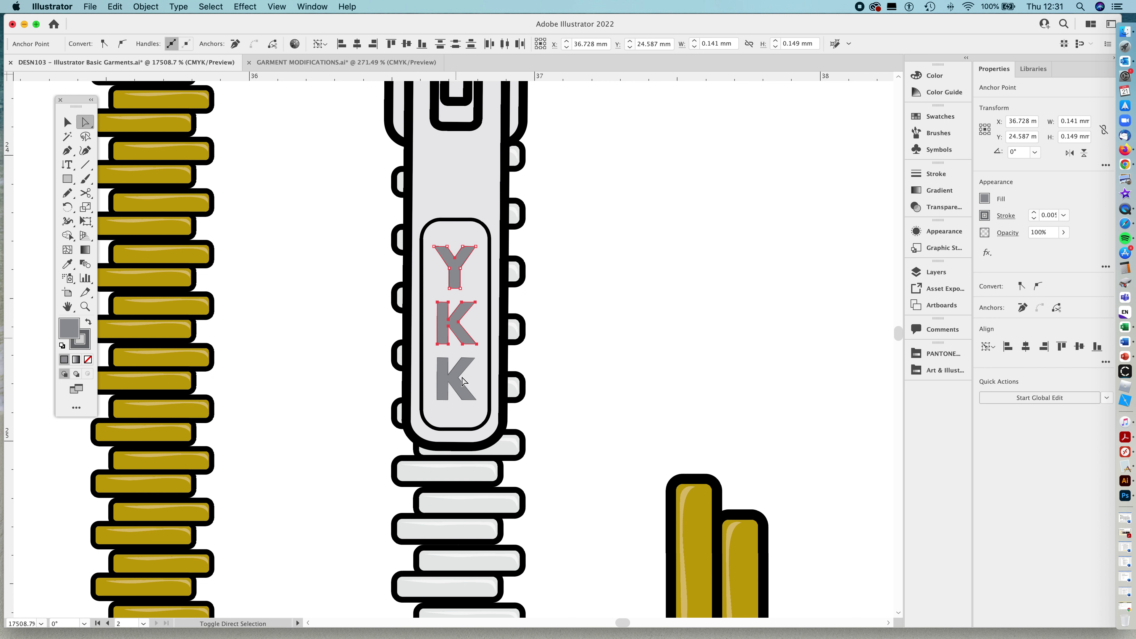
shift+click(461, 380)
click(87, 359)
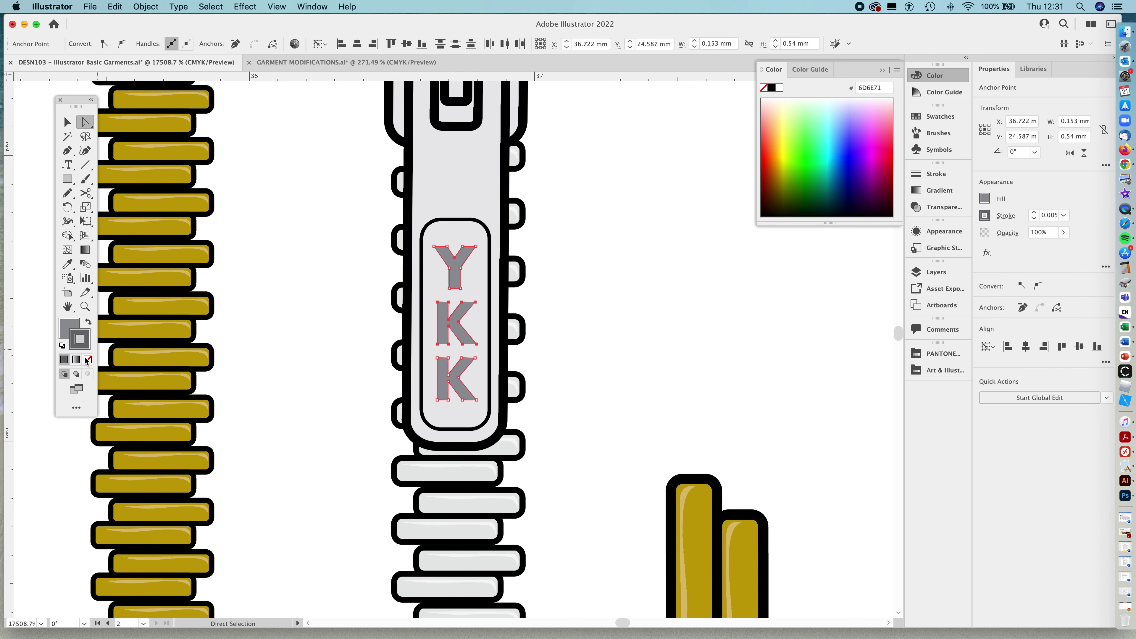
click(644, 338)
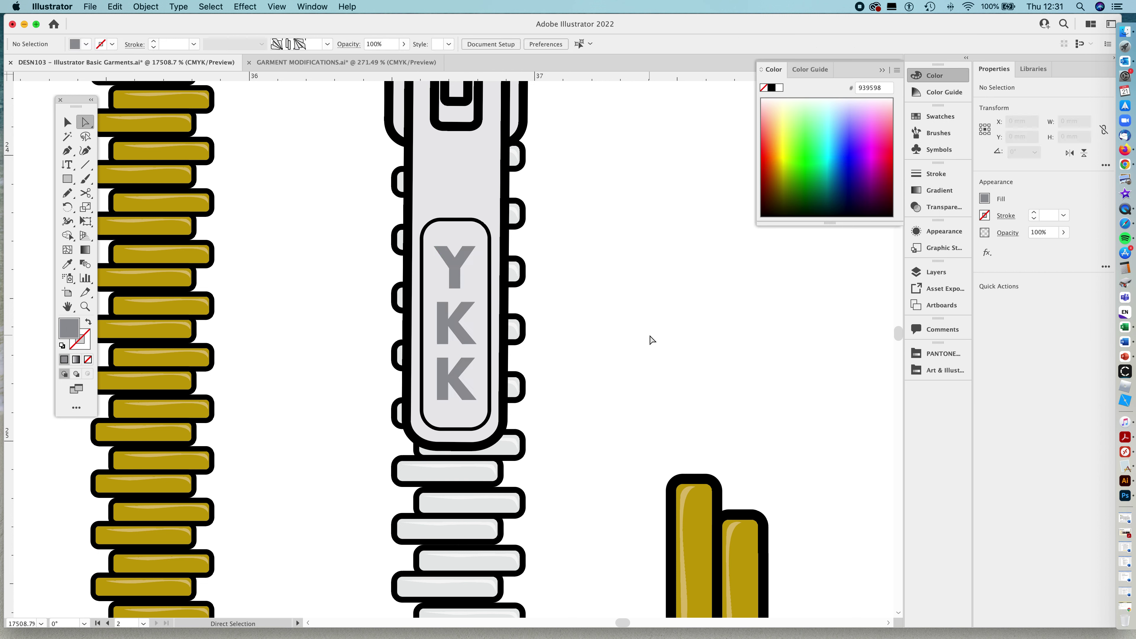
Fill the small rounded rectangle around the YKK letters with a light grey from the Art & Illustration swatches
key(v)
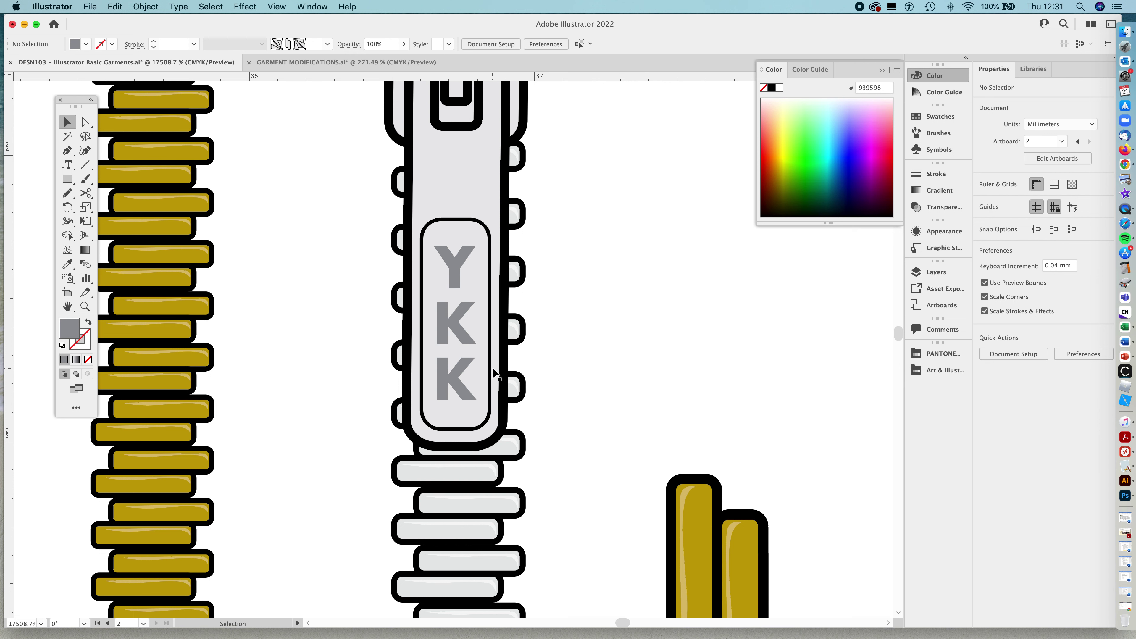
key(a)
key(z)
mouse_move(612, 259)
mouse_down()
mouse_move(452, 380)
mouse_move(355, 434)
mouse_move(256, 441)
mouse_move(478, 349)
mouse_up()
key(a)
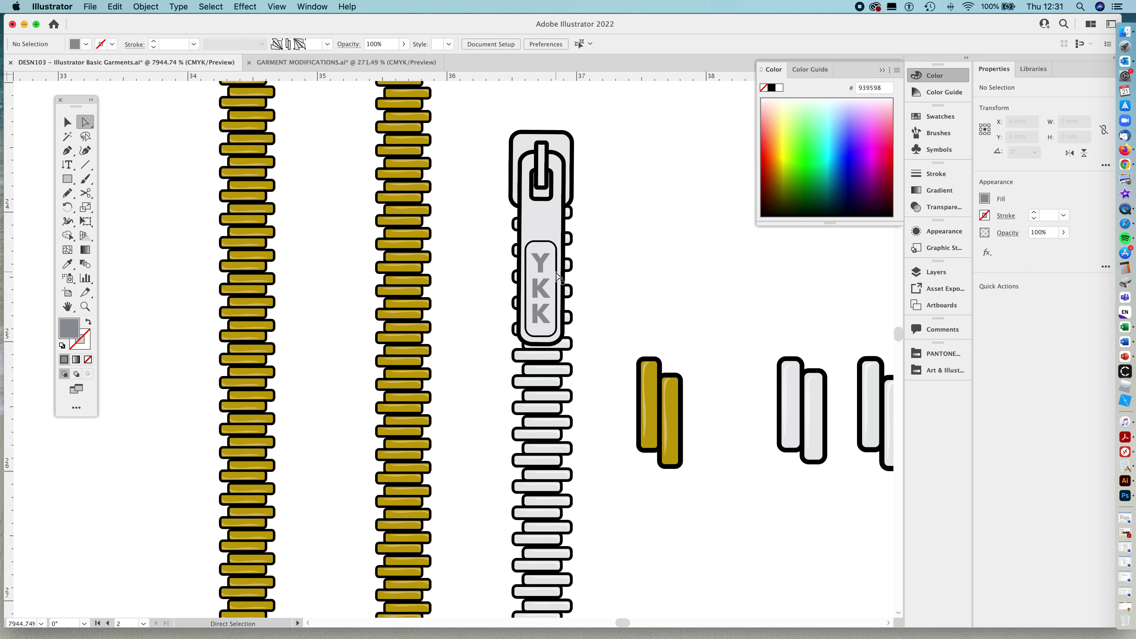
click(557, 276)
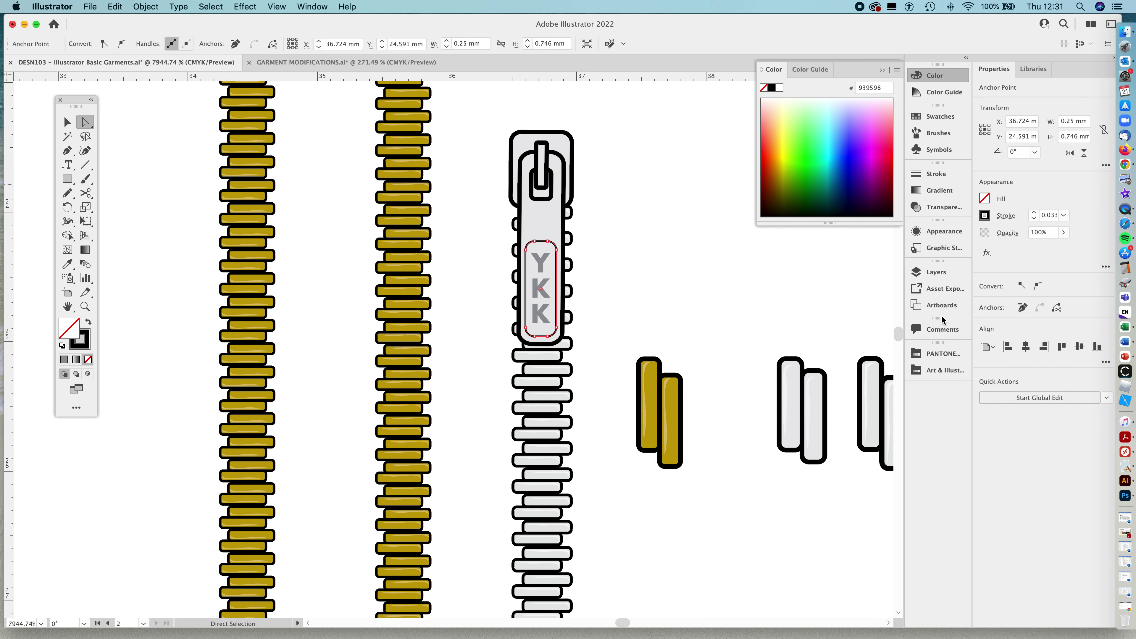
click(944, 370)
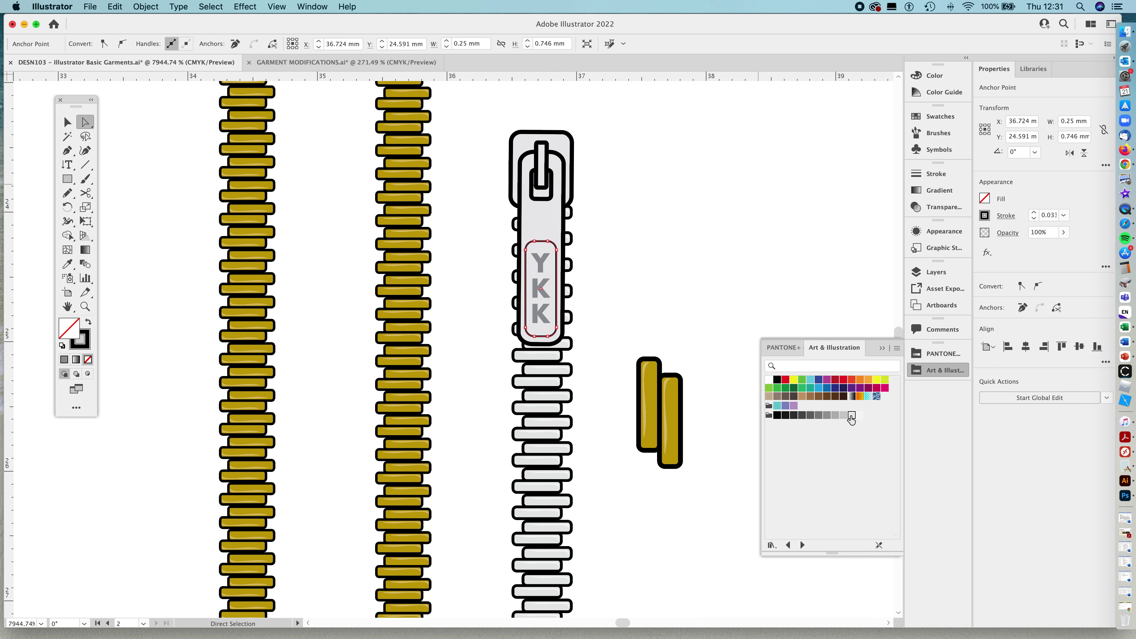
click(844, 417)
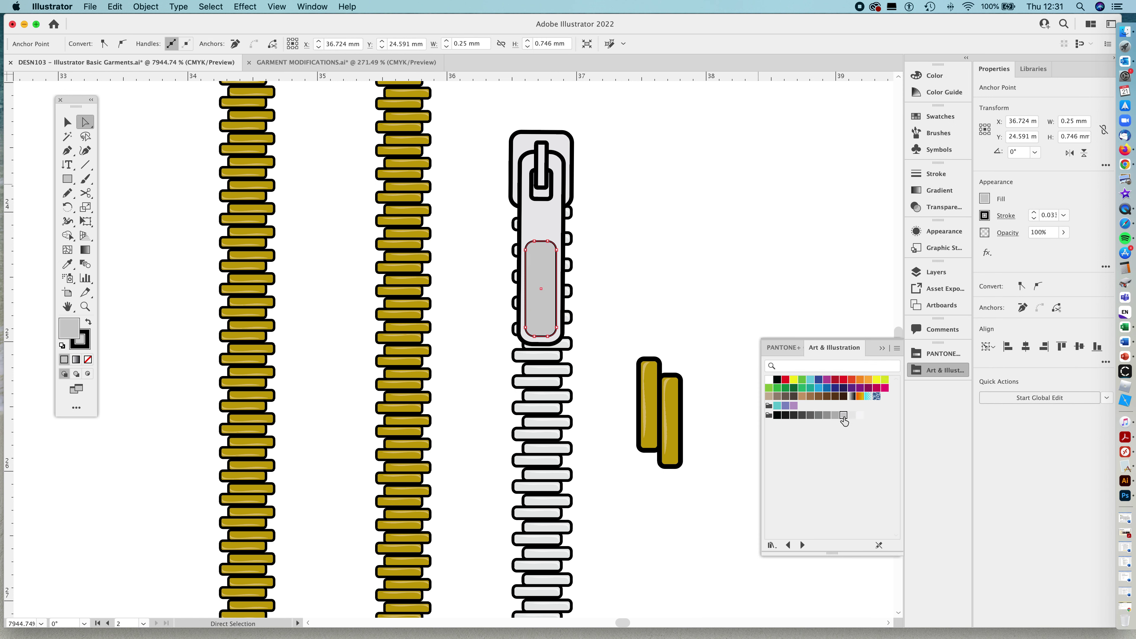
click(624, 237)
Ungroup the YKK pull and send its grey rounded rectangle backward behind the letters
key(v)
click(542, 292)
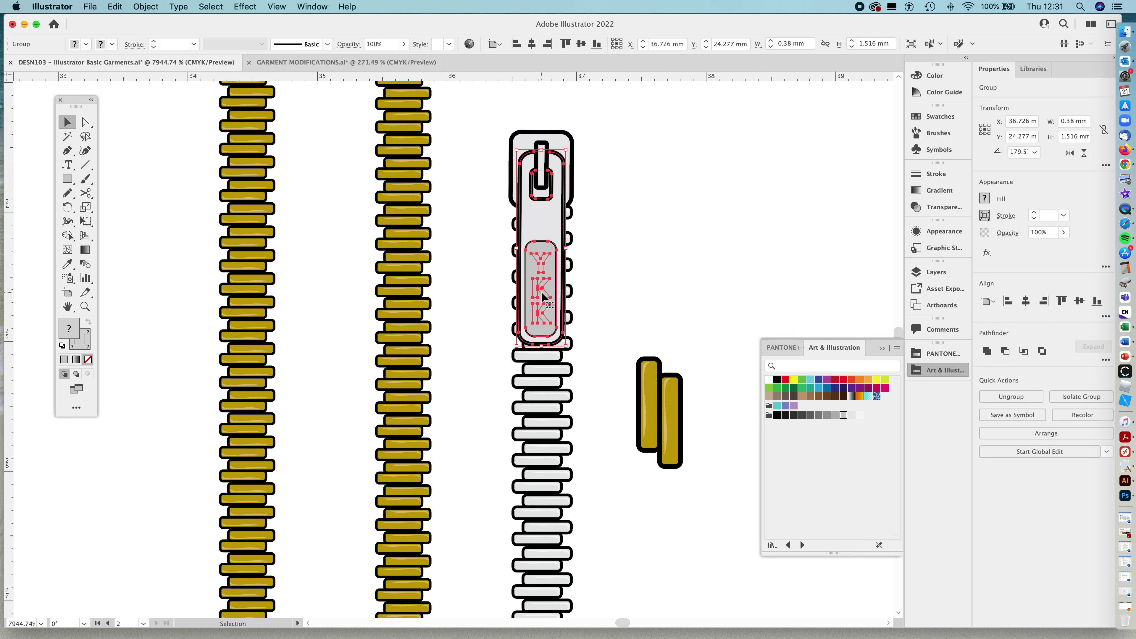
right_click(537, 295)
click(572, 398)
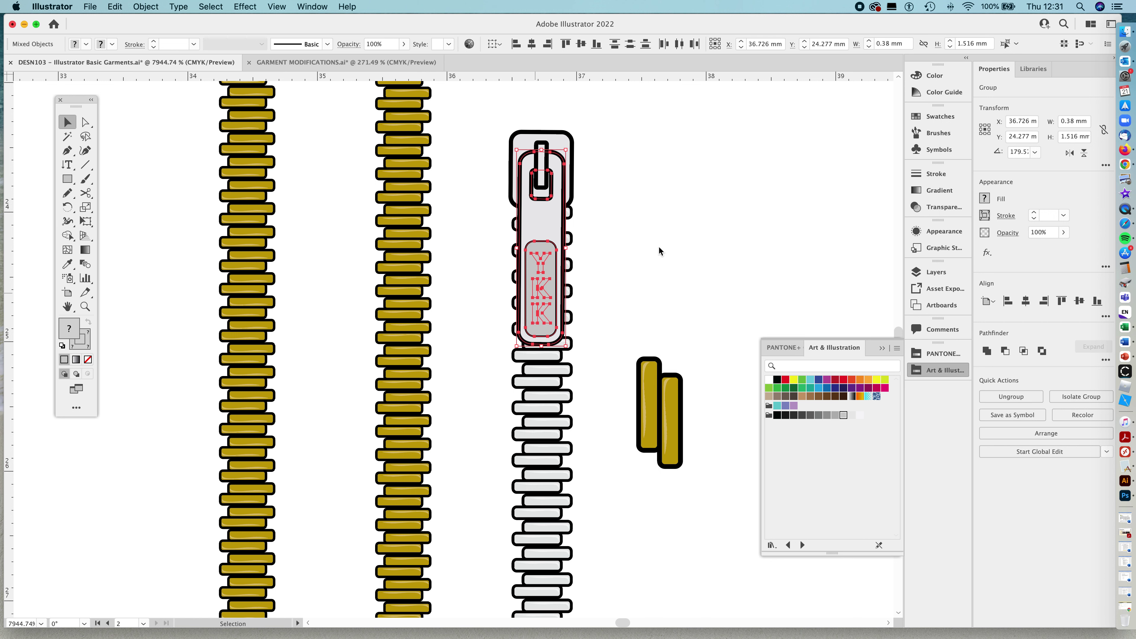
click(545, 247)
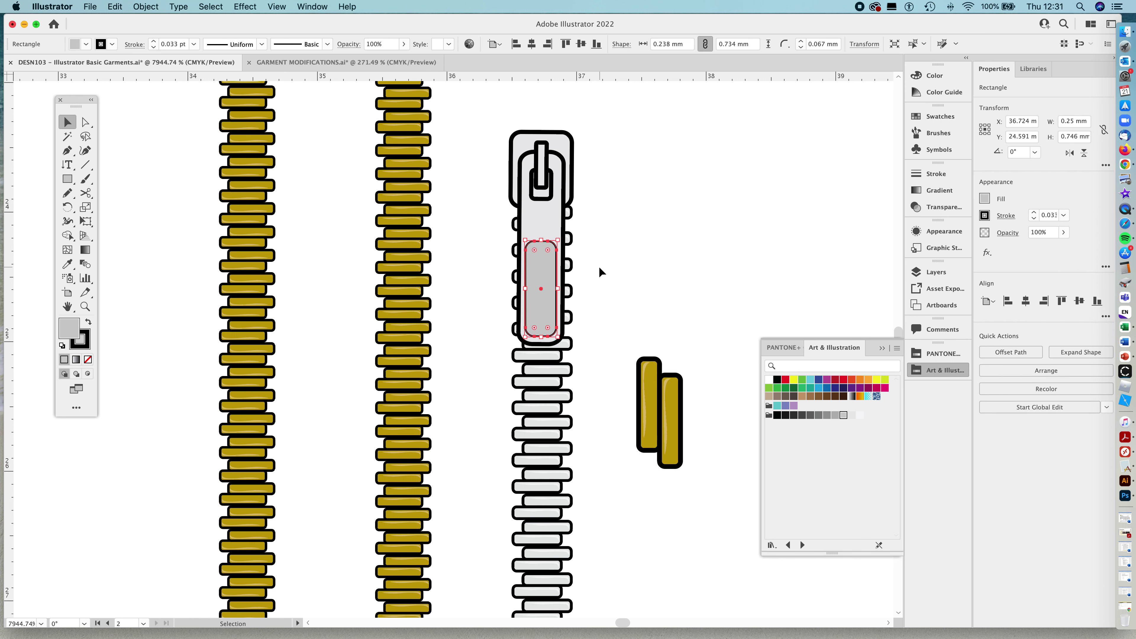
right_click(544, 267)
mouse_move(595, 480)
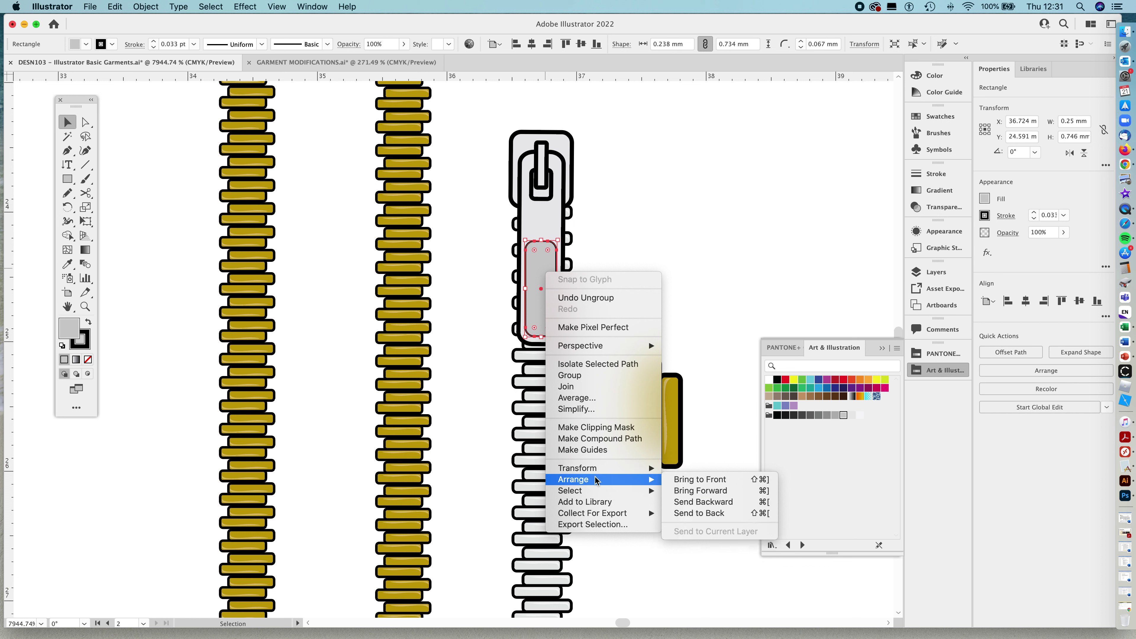
click(691, 501)
click(620, 204)
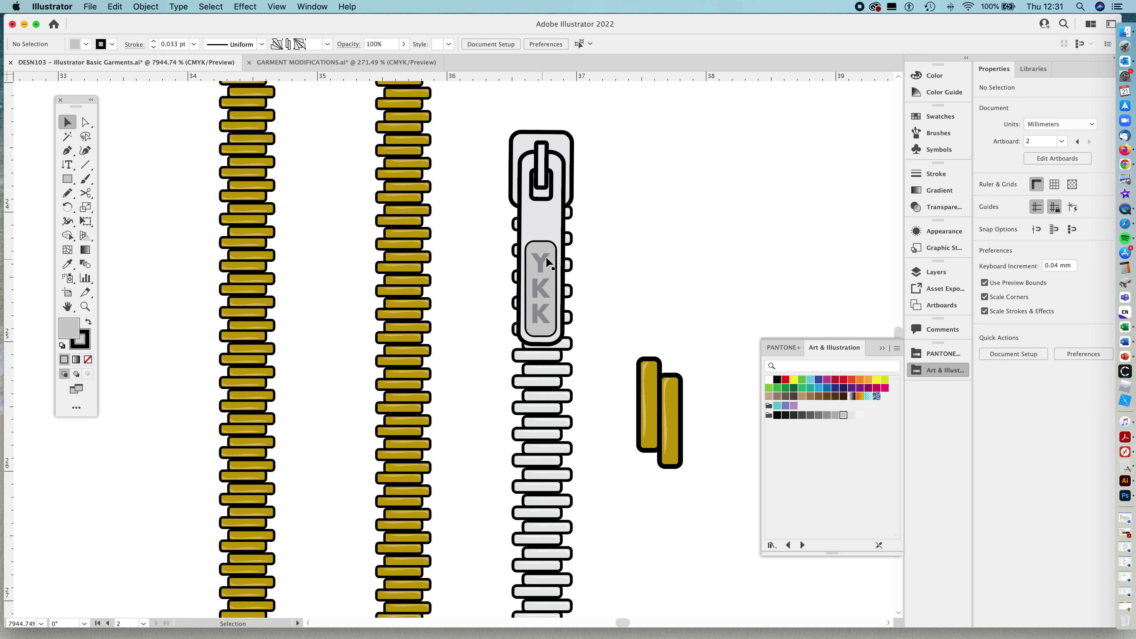
Draw a dark grey rectangle about 0.66 by 7.62 mm over the full length of the grey zip
key(z)
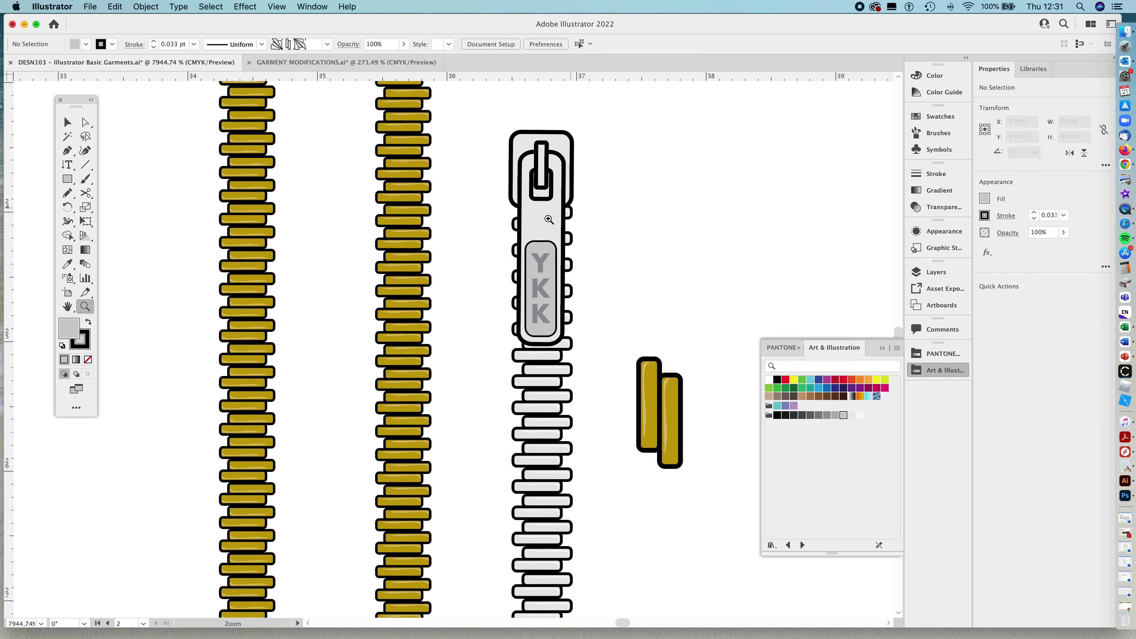
alt+click(567, 208)
alt+click(456, 287)
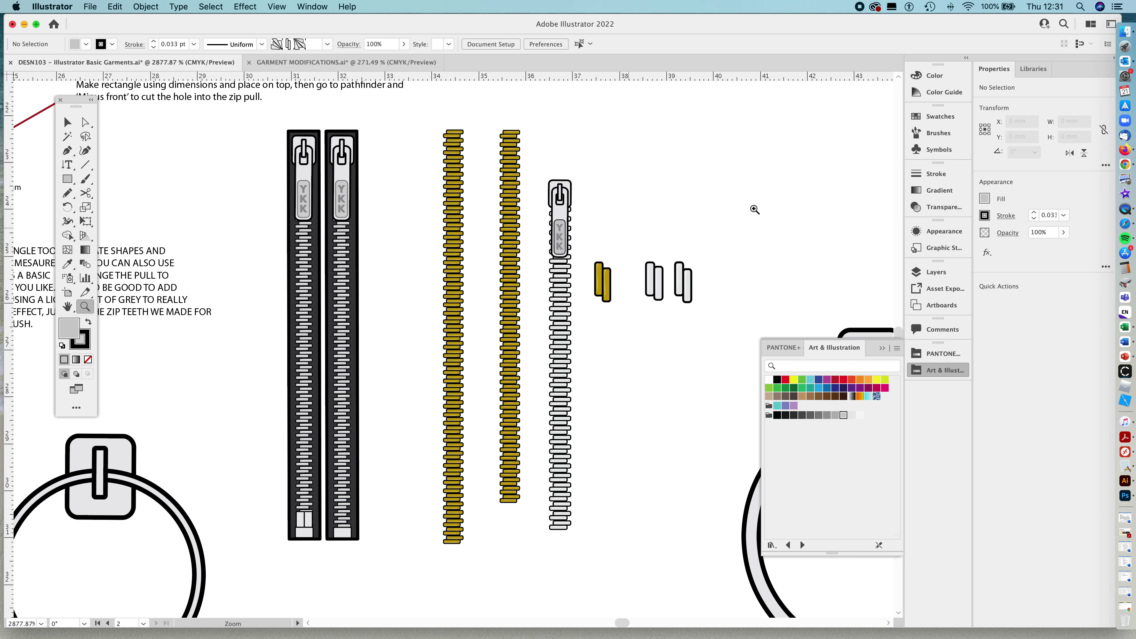
click(882, 348)
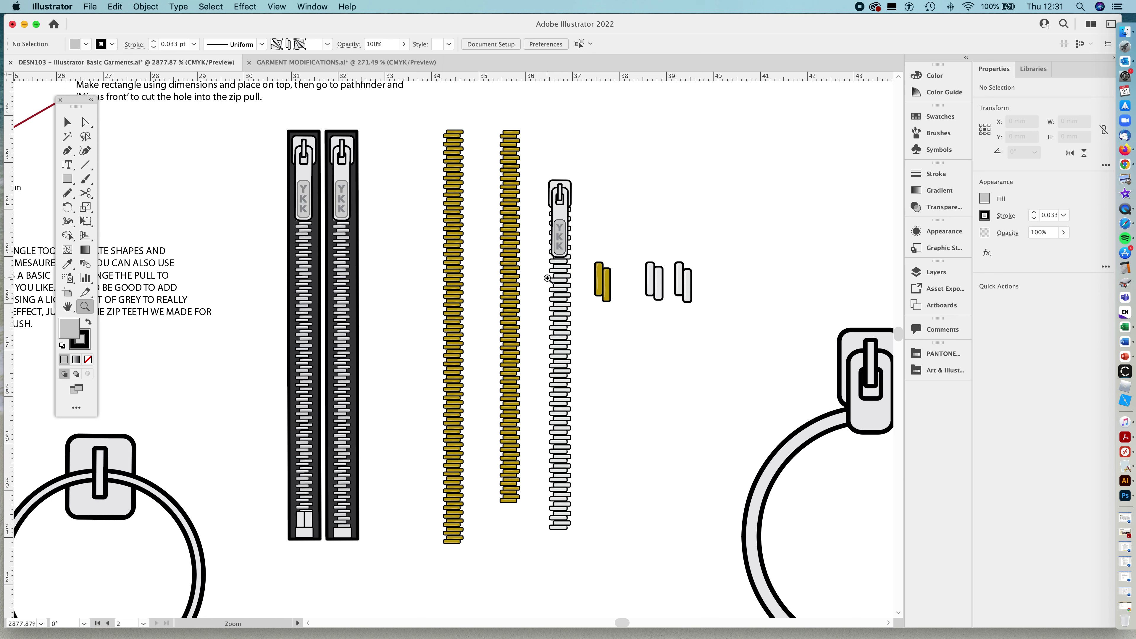
key(v)
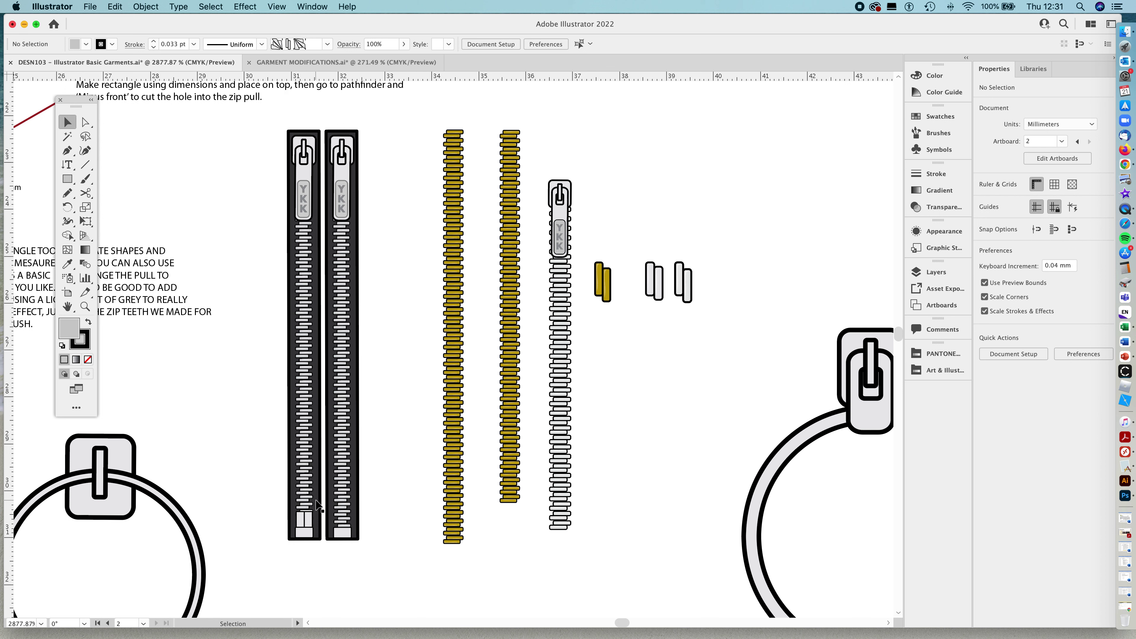
click(71, 179)
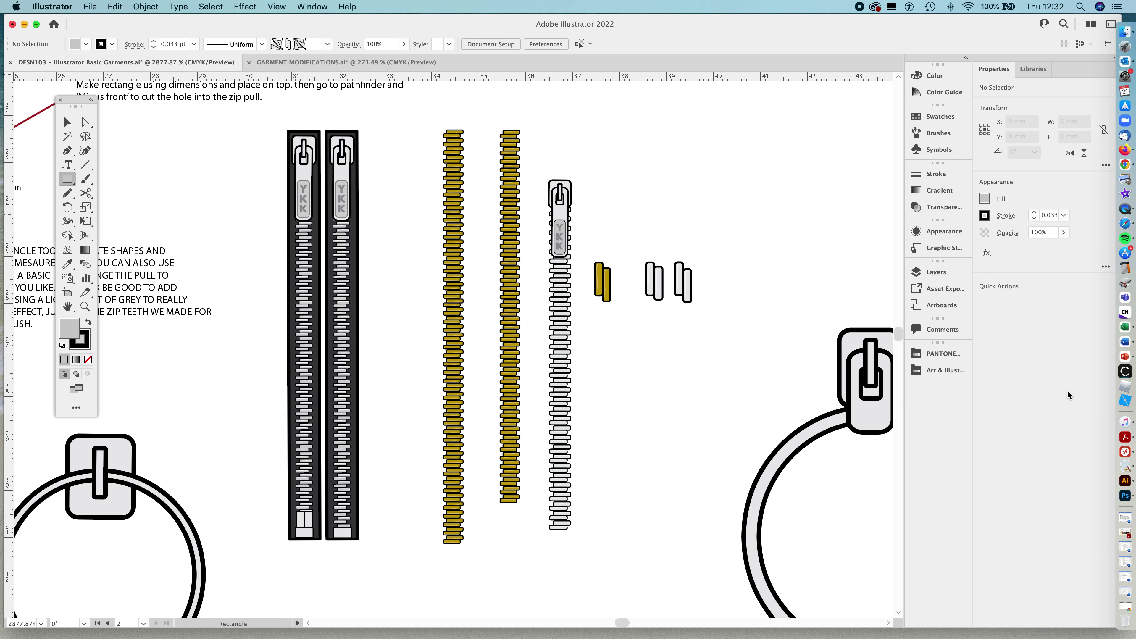
click(918, 375)
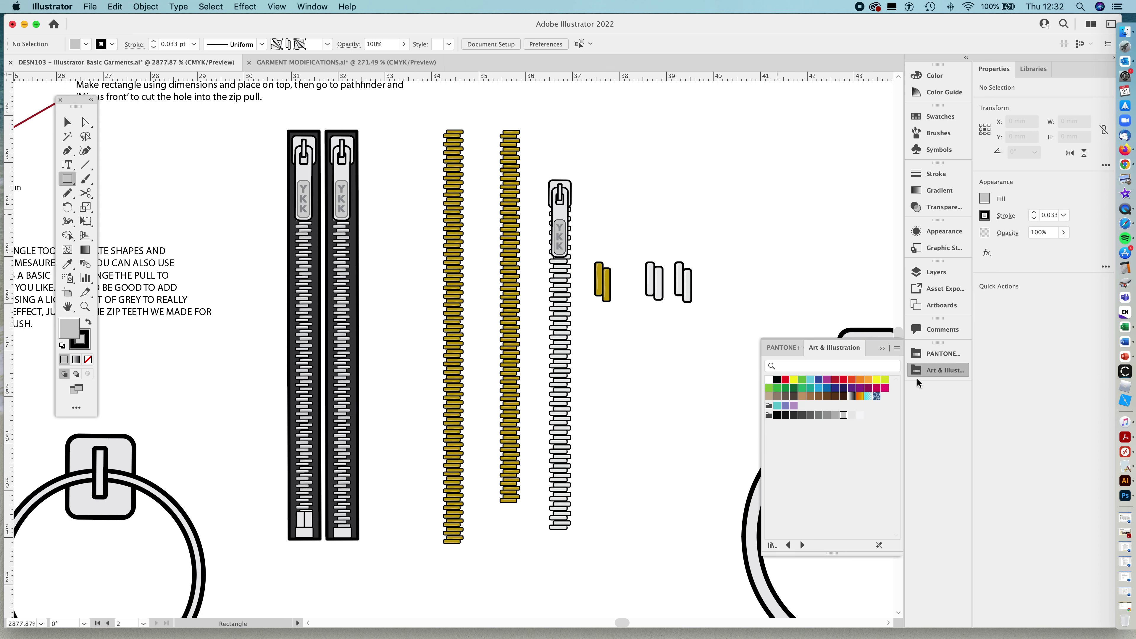
click(812, 416)
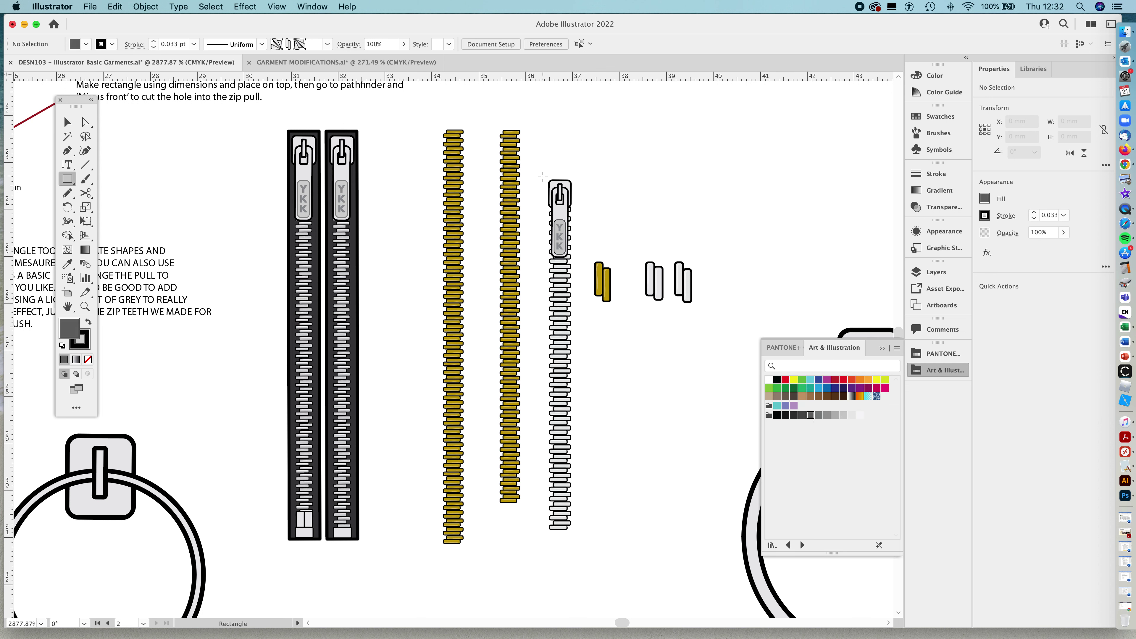
drag(543, 177, 574, 534)
Send the dark grey rectangle to the back, behind the zip teeth and pull
right_click(569, 532)
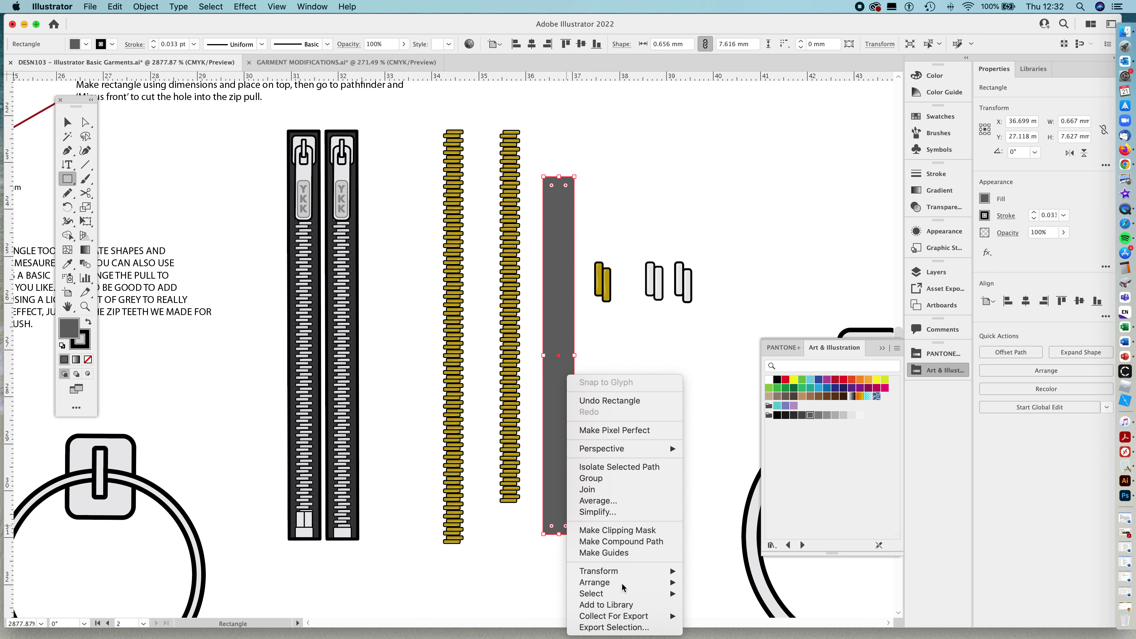
mouse_move(625, 583)
click(720, 609)
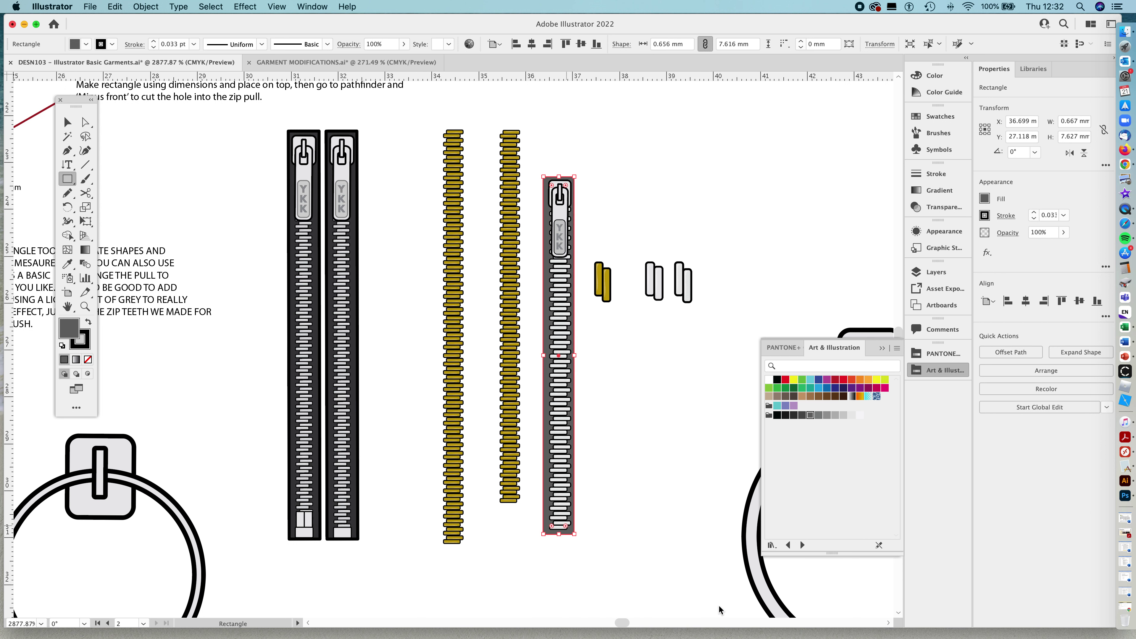
Narrow the zip's backing rectangle to about 0.65 mm so it sits evenly around the teeth
key(v)
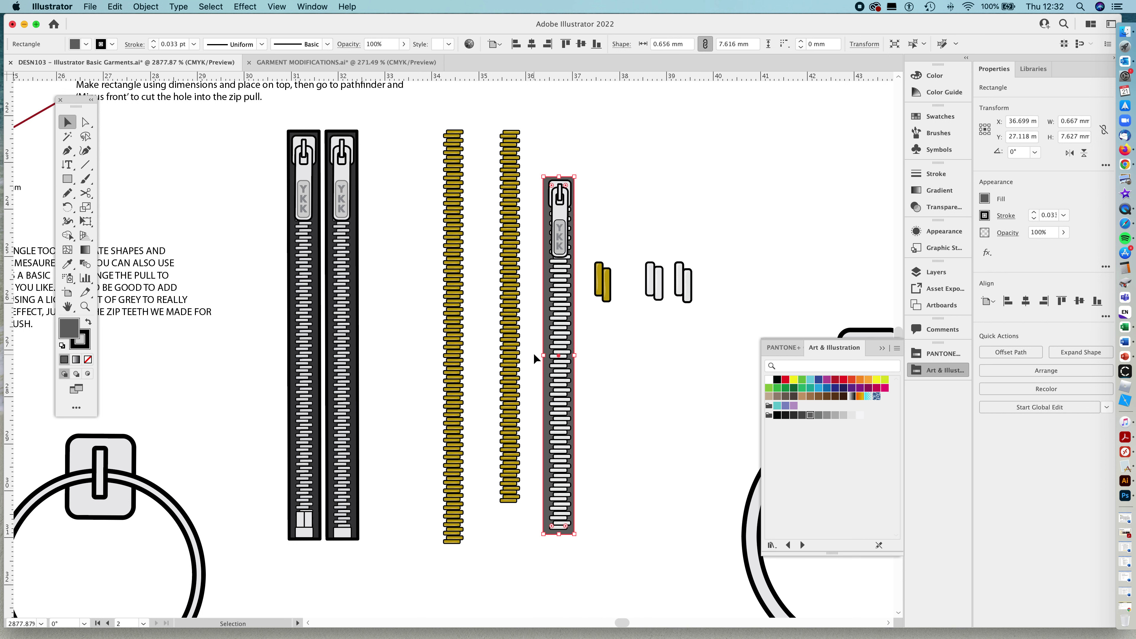
drag(544, 356, 576, 359)
key(z)
click(608, 361)
key(v)
click(602, 357)
Change the fill of the zip's backing rectangle to purple
click(573, 356)
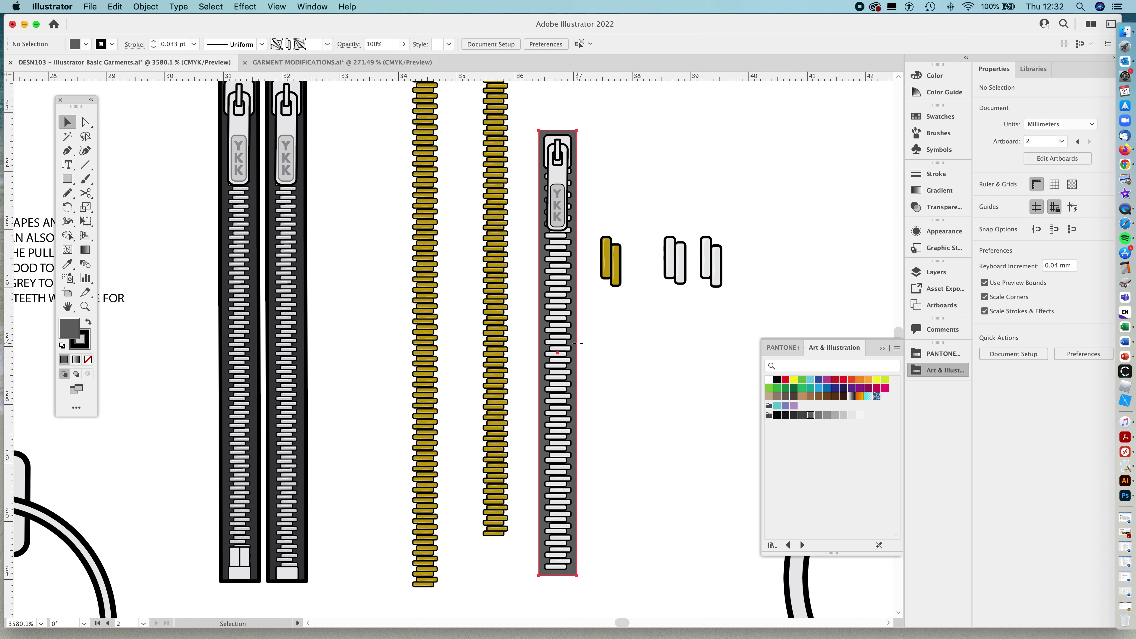
click(827, 381)
click(675, 351)
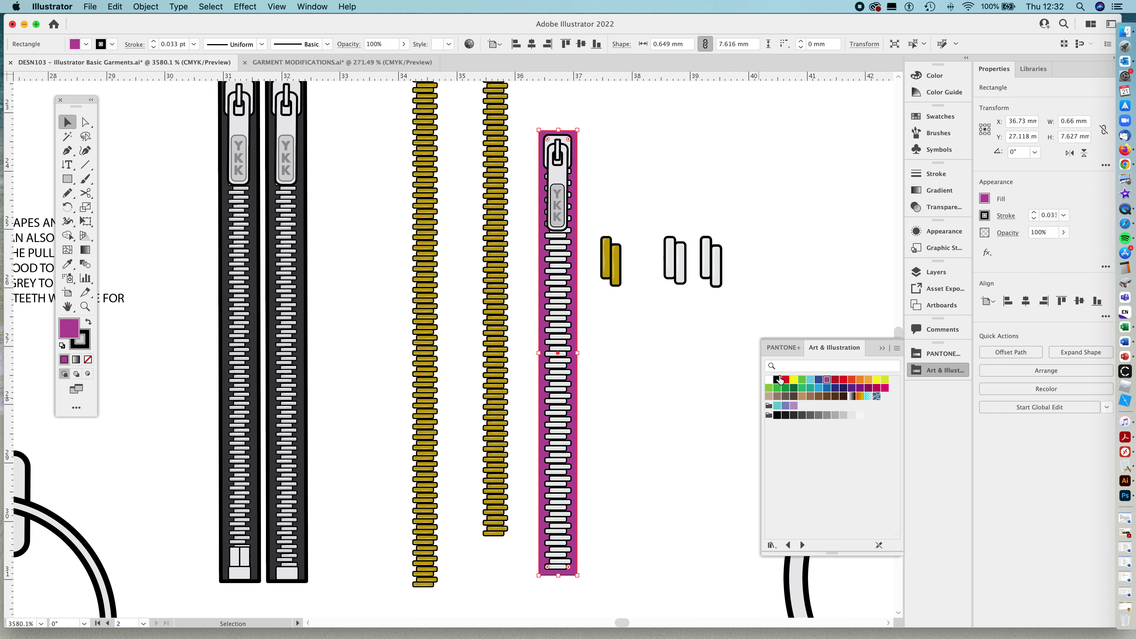
drag(677, 340, 614, 361)
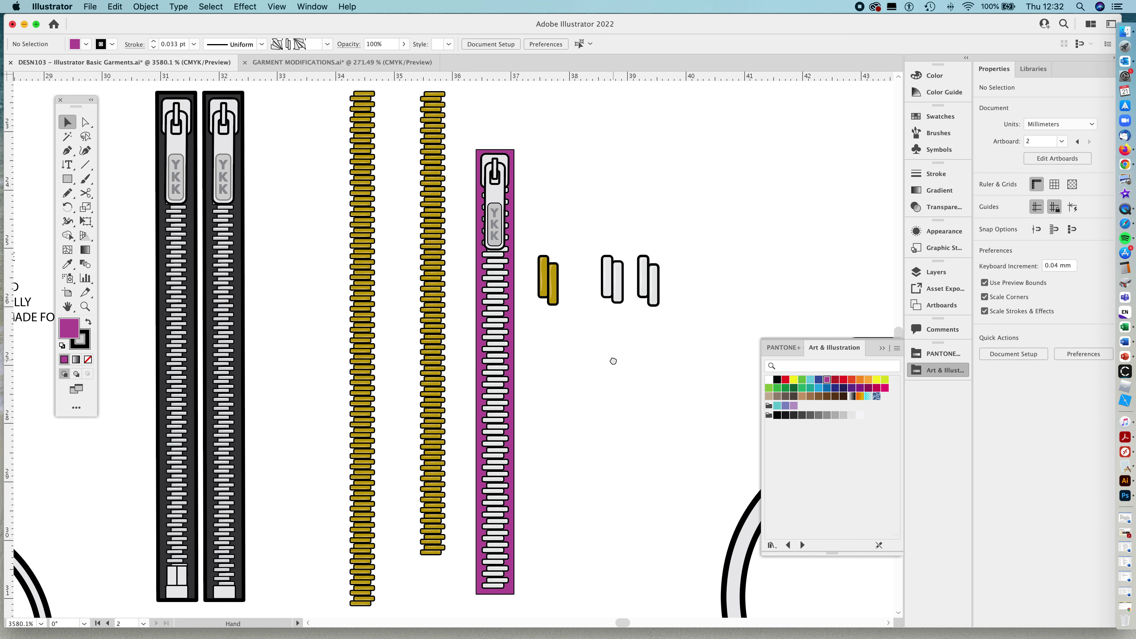
Set the purple backing rectangle's stroke weight to 0.1 pt
click(513, 155)
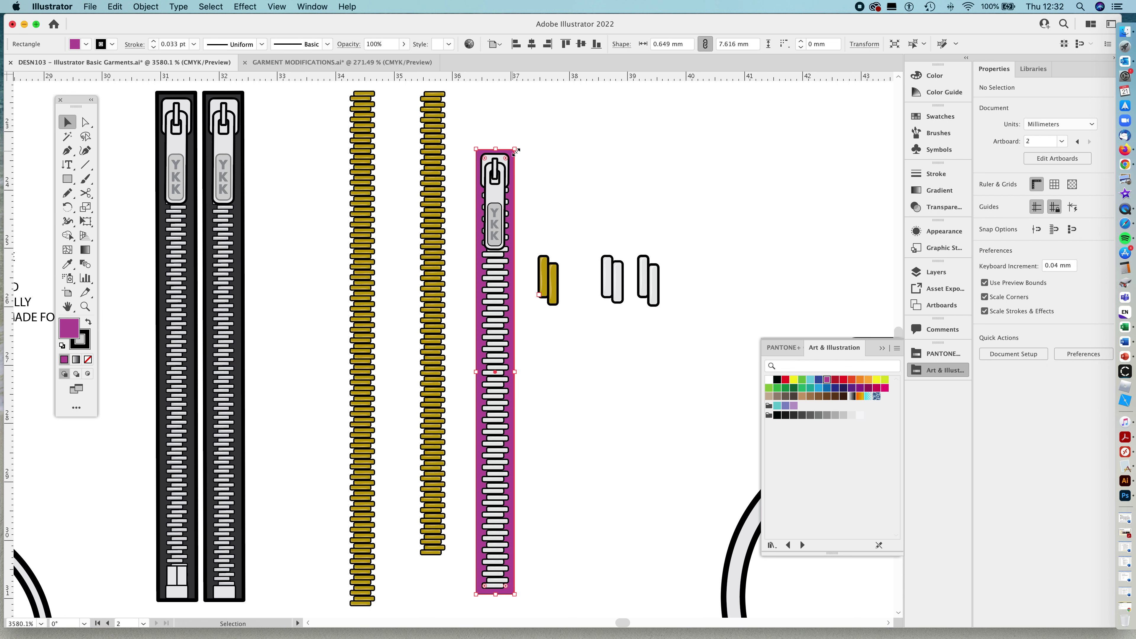
click(1034, 214)
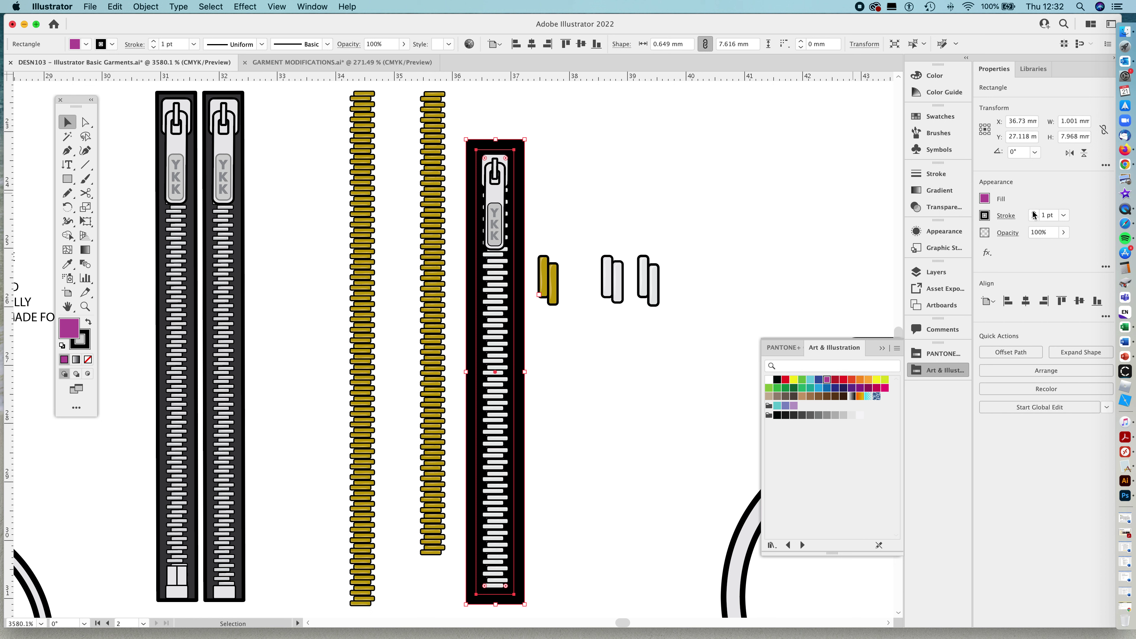
click(1034, 218)
click(1034, 218)
click(1034, 218)
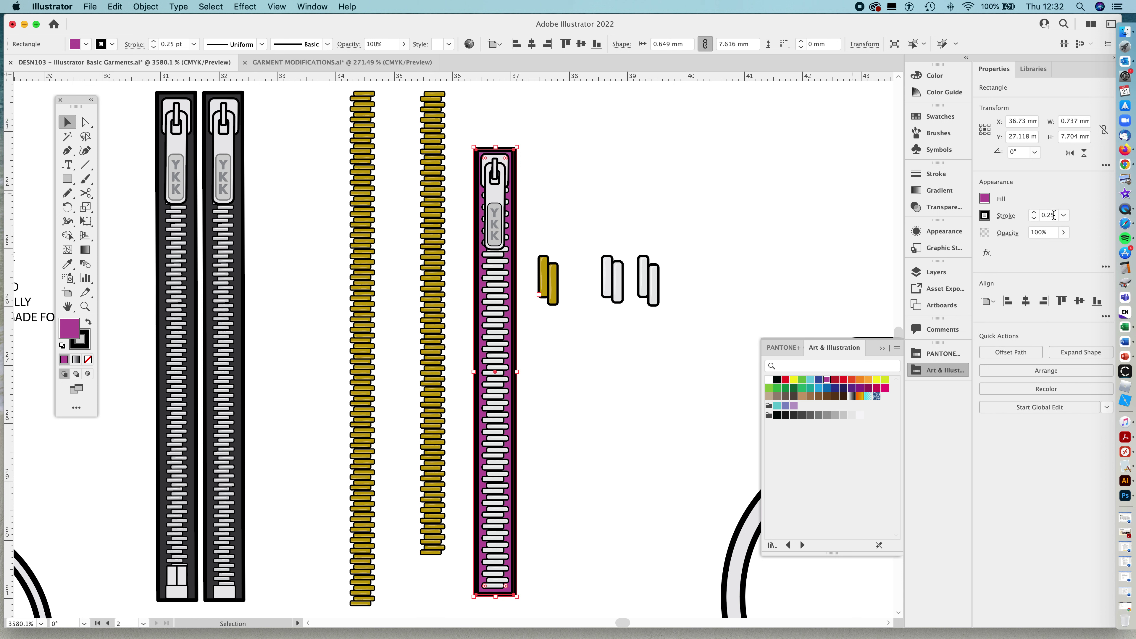
drag(1055, 216, 1048, 218)
text(1 p)
key(Return)
click(559, 225)
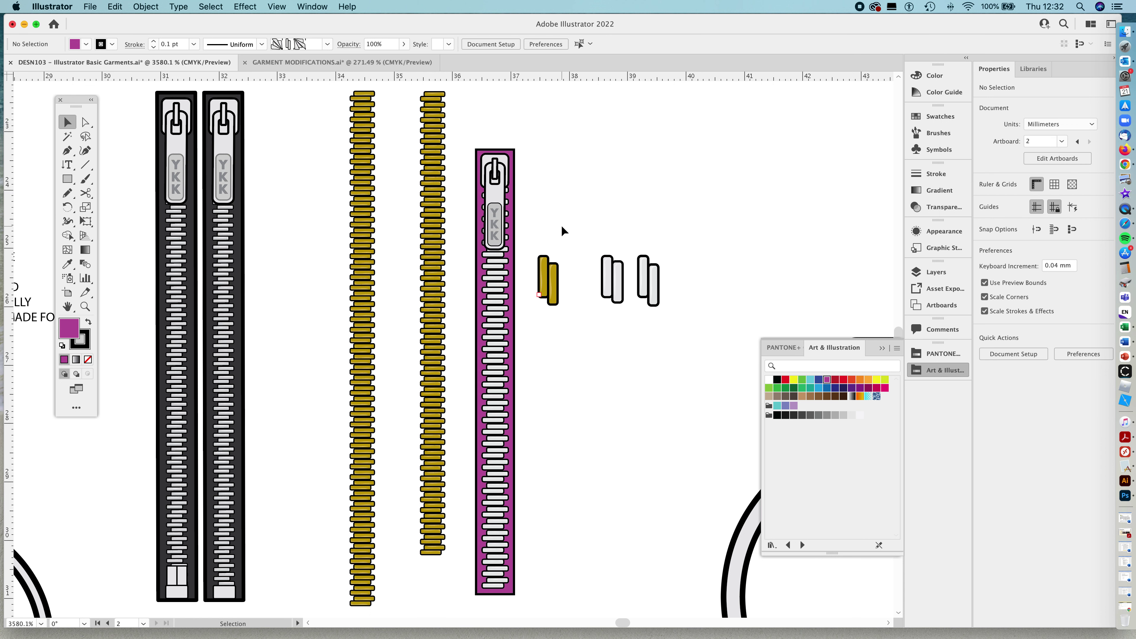
Sample the zip pull's light grey fill and outline, and draw a stop rectangle about 0.54 × 0.31 mm at the purple backing's lower end
scroll(466, 400, down, 2)
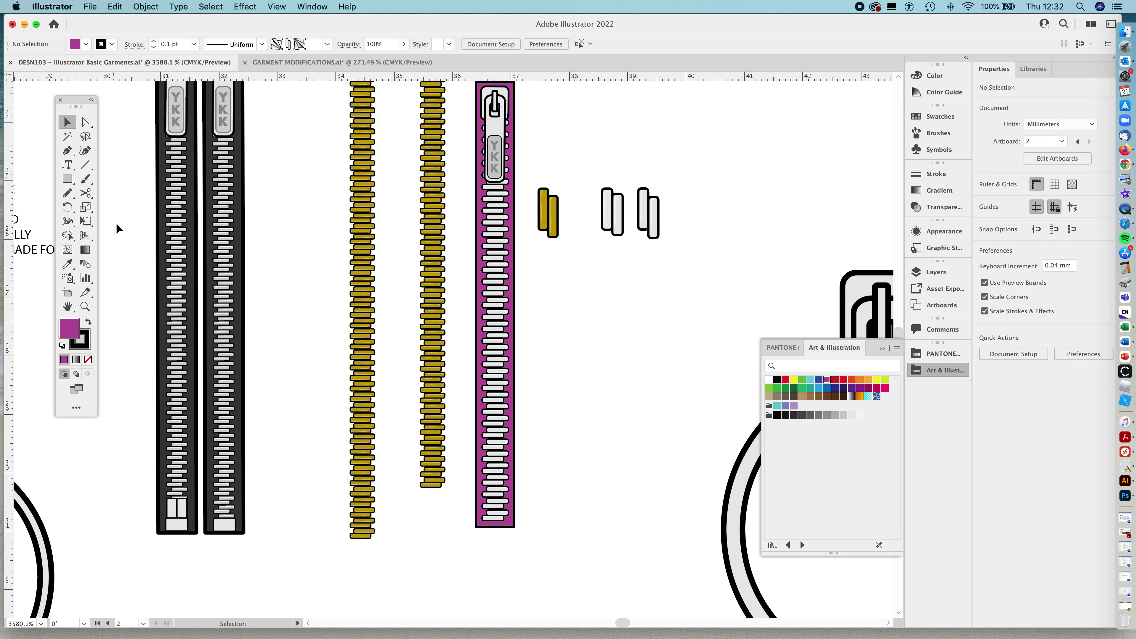
click(67, 178)
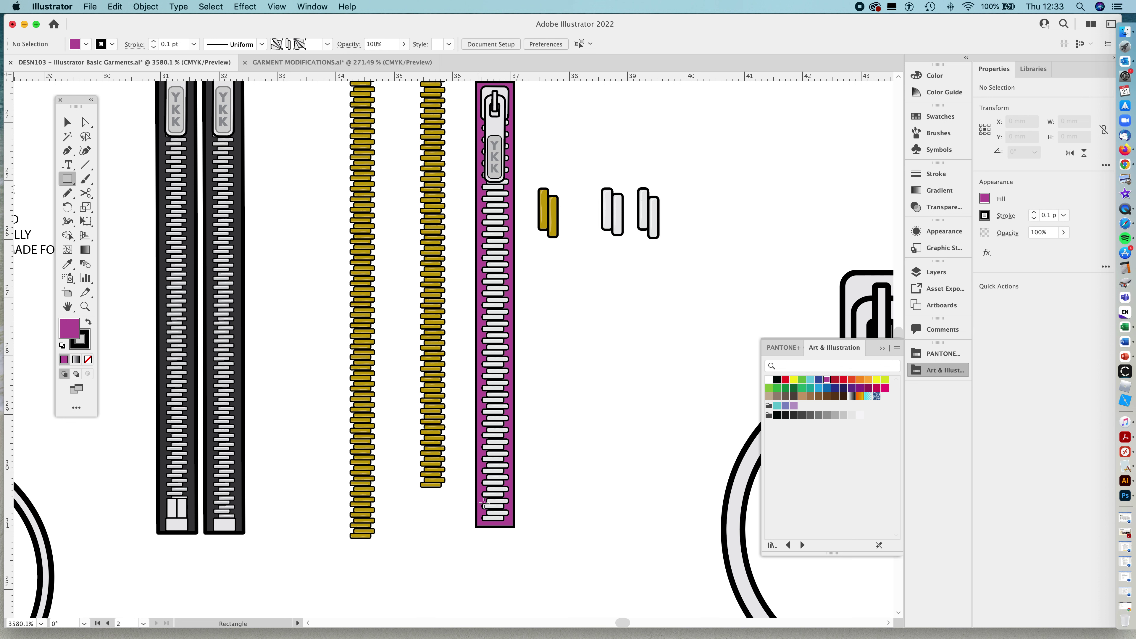
key(i)
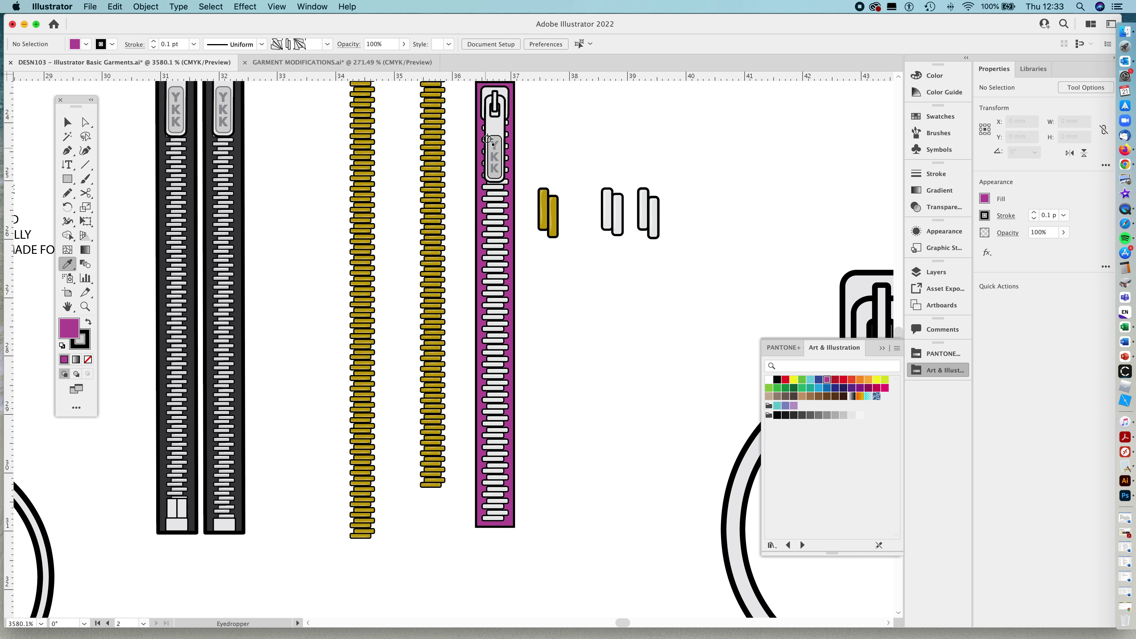
click(491, 127)
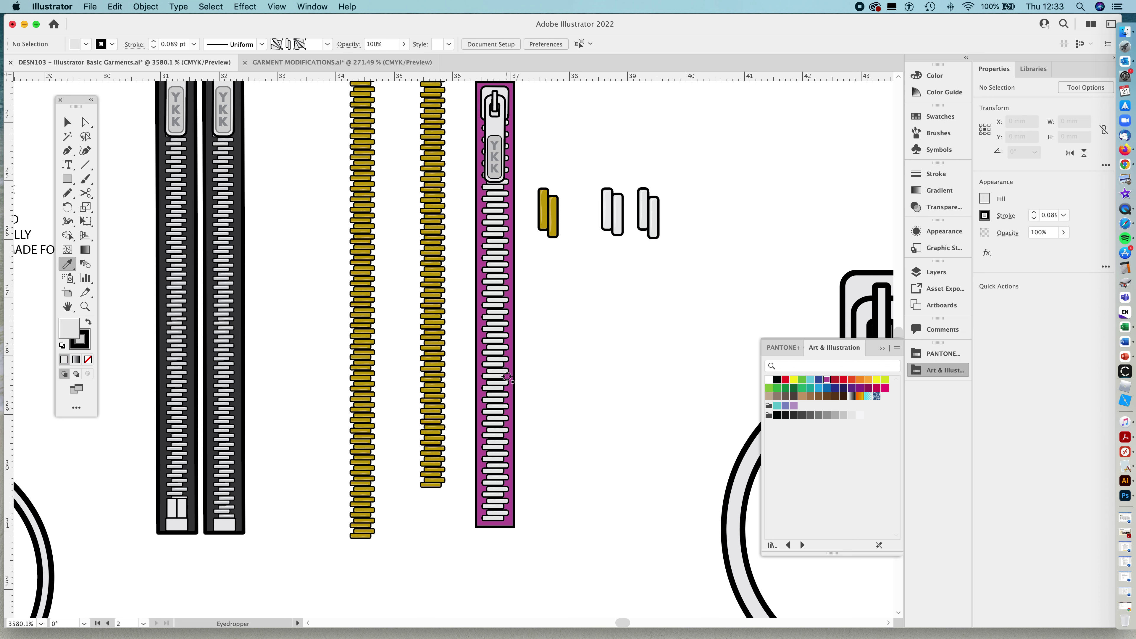
key(m)
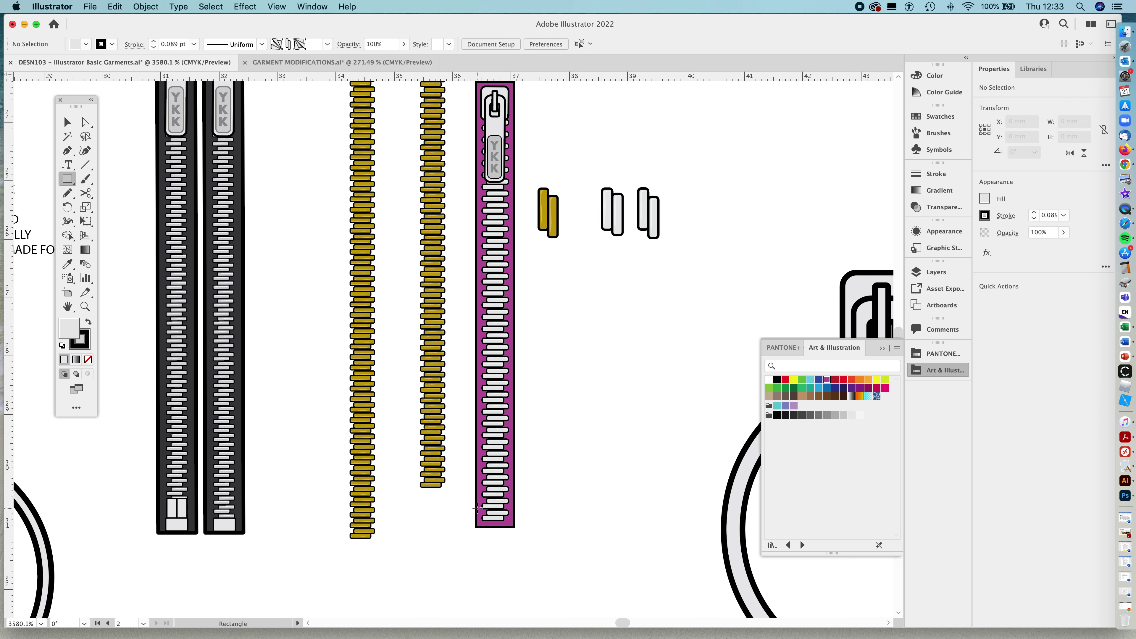
drag(480, 504, 510, 524)
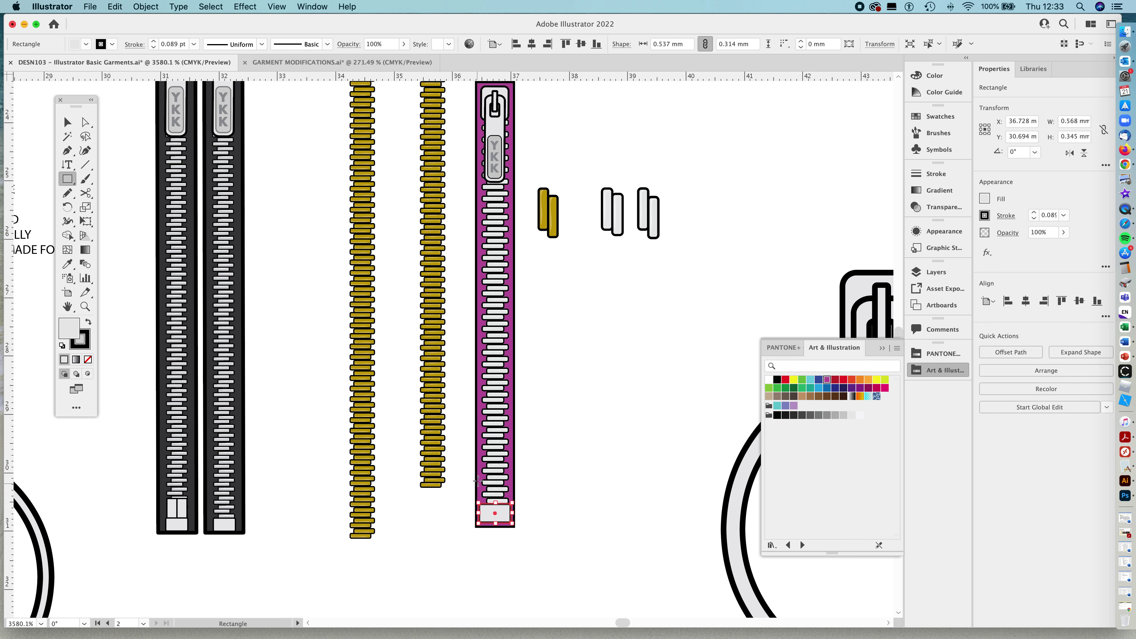
Draw an upright rectangle on the zip stop, narrow it to about 0.19 mm by 0.4 mm tall, and duplicate it alongside
drag(480, 482, 494, 505)
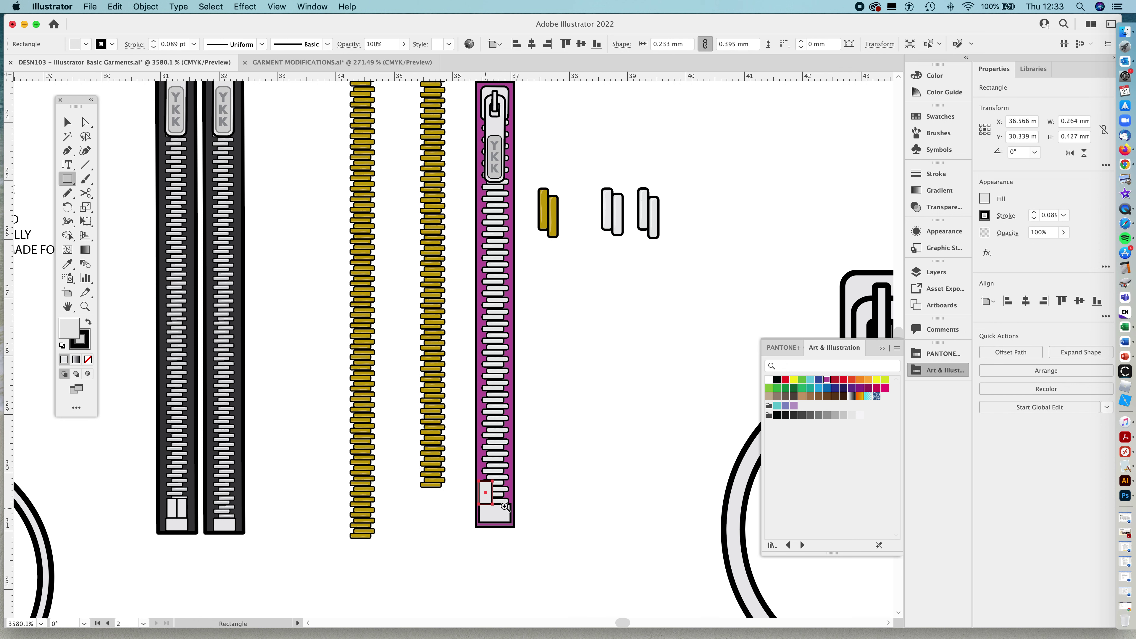
scroll(488, 492, up, 3)
key(v)
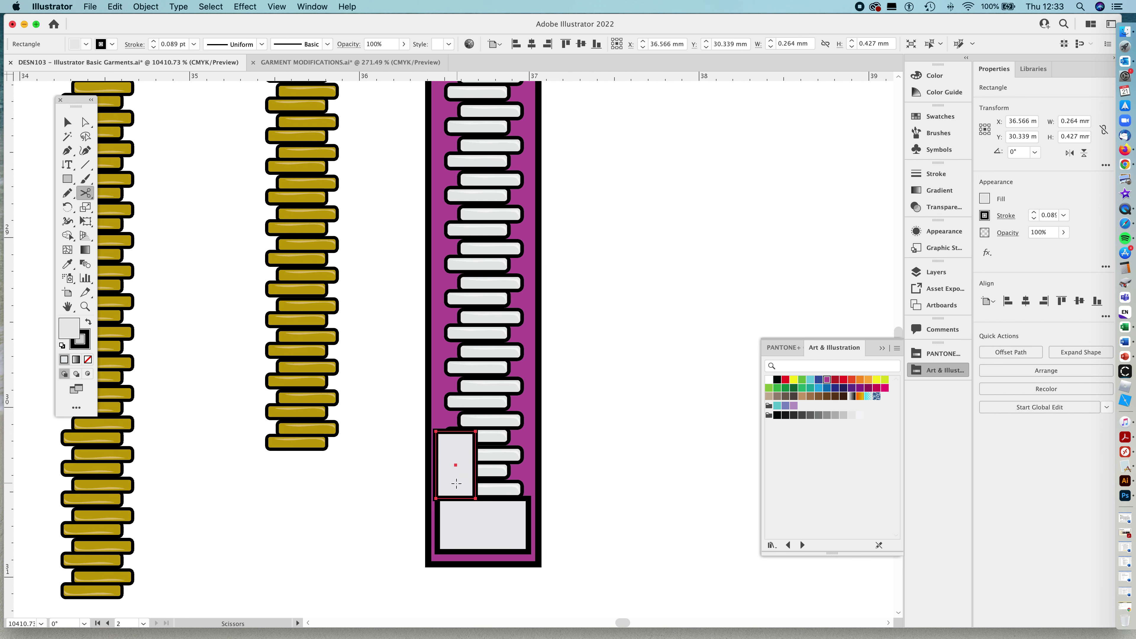
drag(457, 489, 492, 468)
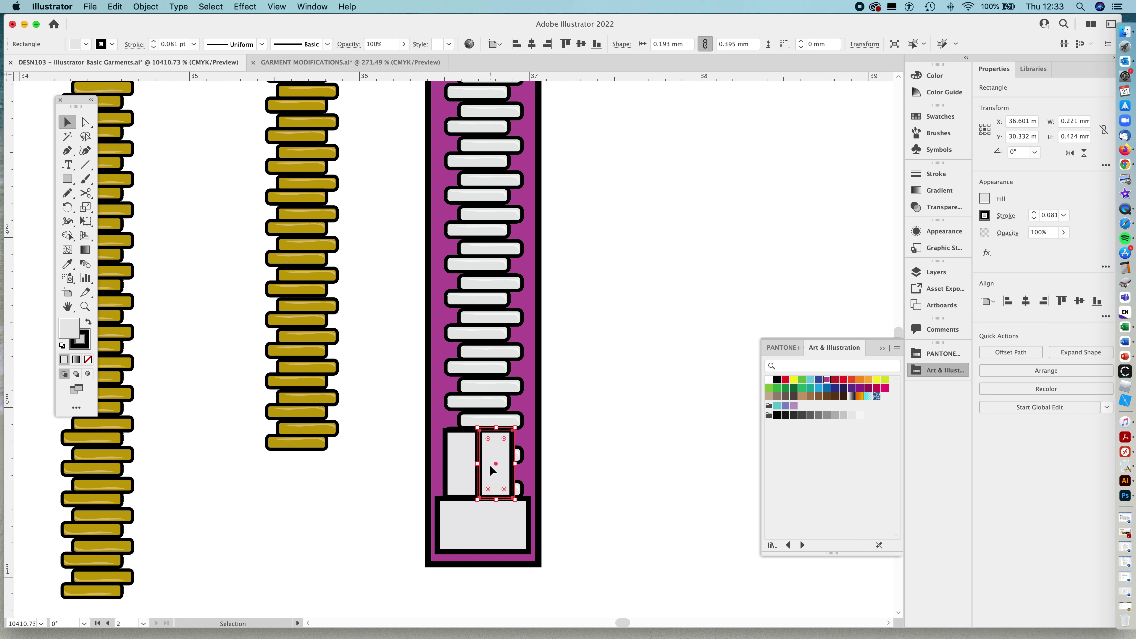
Widen the two upright rectangles together to about 0.21 mm each so they sit centred on the zip's bottom stop
click(614, 482)
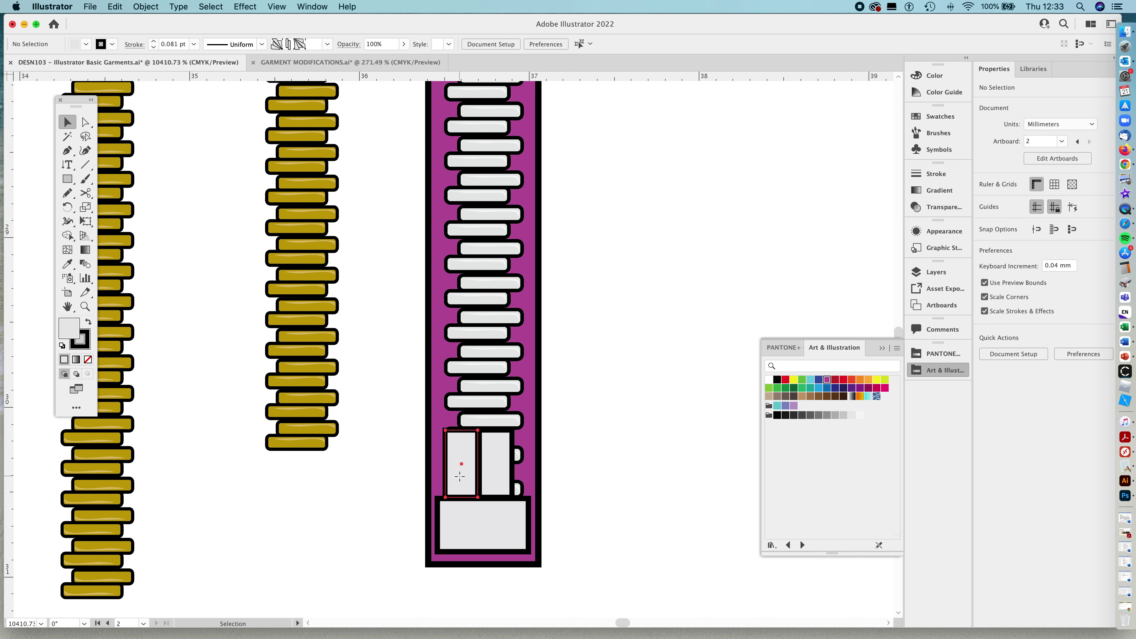
click(463, 445)
shift+click(500, 476)
drag(496, 476, 525, 466)
click(519, 513)
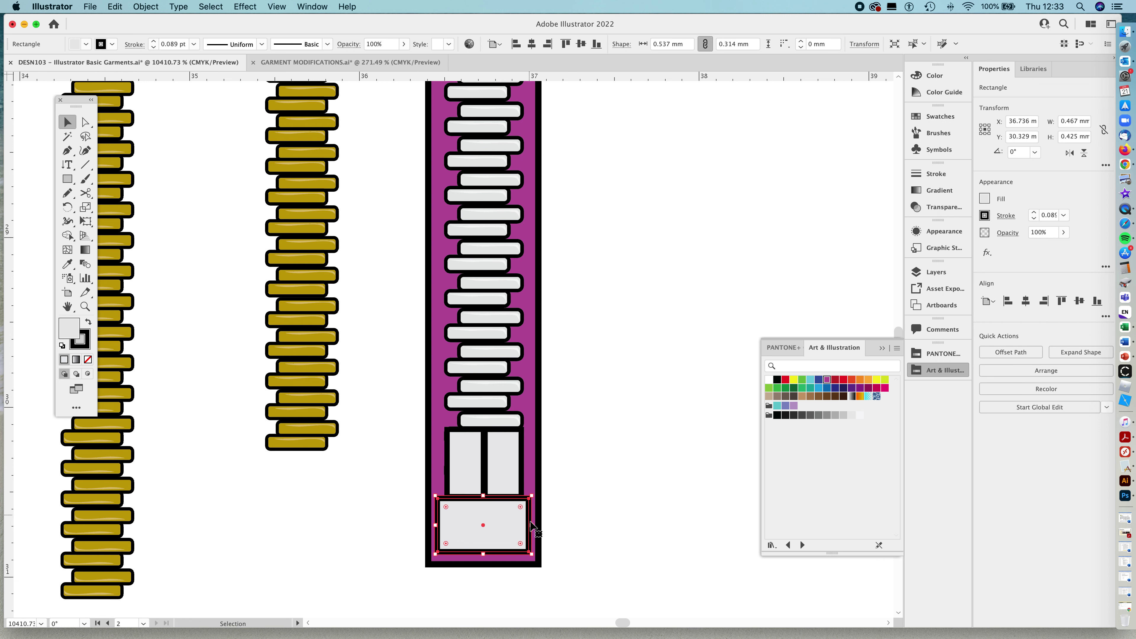
click(558, 481)
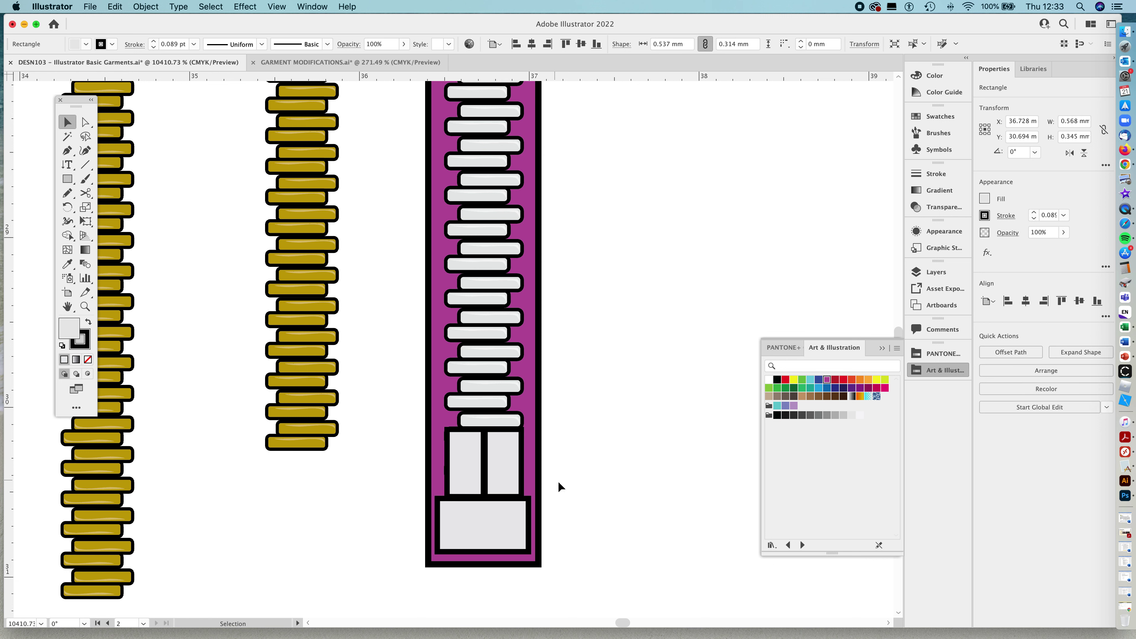
Shorten the purple backing rectangle to about 7.56 mm so its lower edge meets the zip's bottom stop
click(542, 476)
key(z)
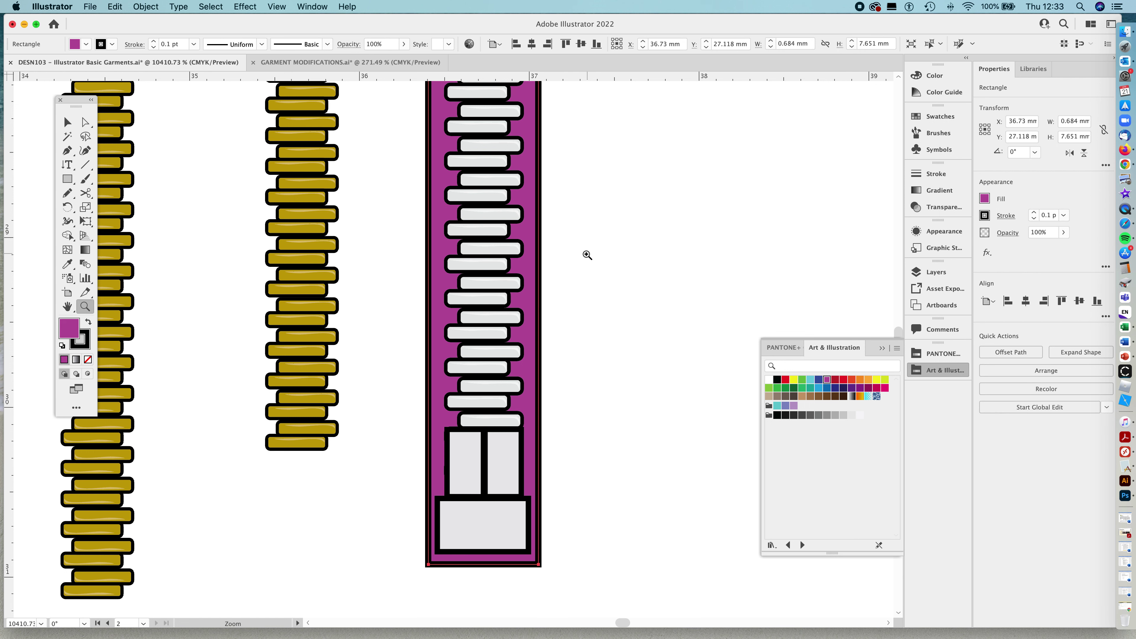
alt+click(588, 255)
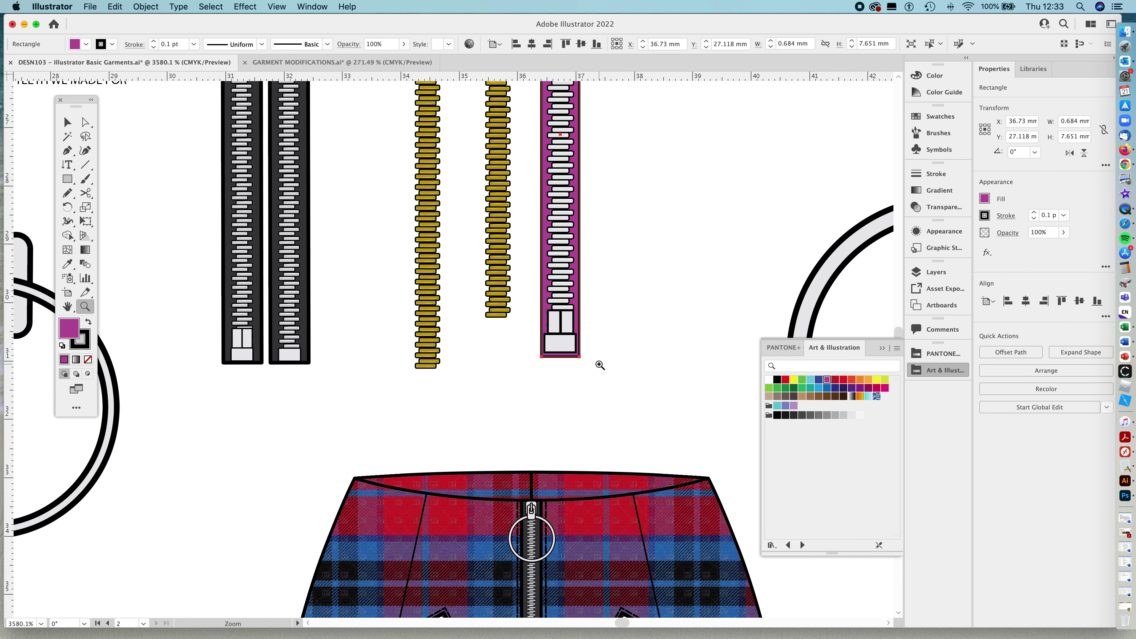
key(v)
drag(567, 357, 566, 354)
click(633, 351)
scroll(632, 350, up, 5)
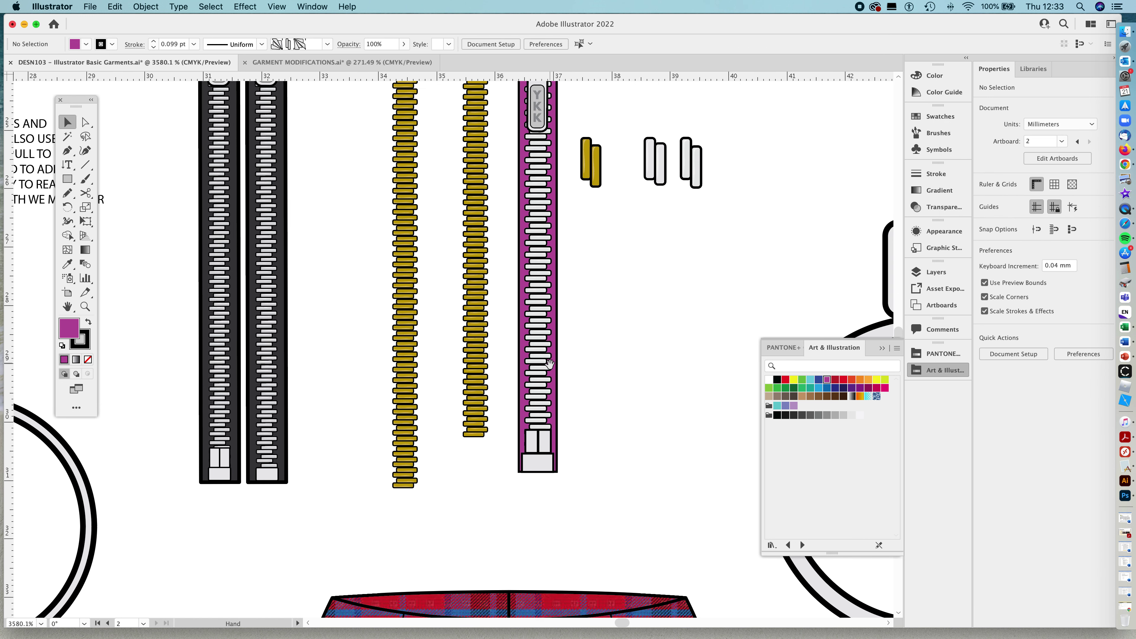
click(555, 463)
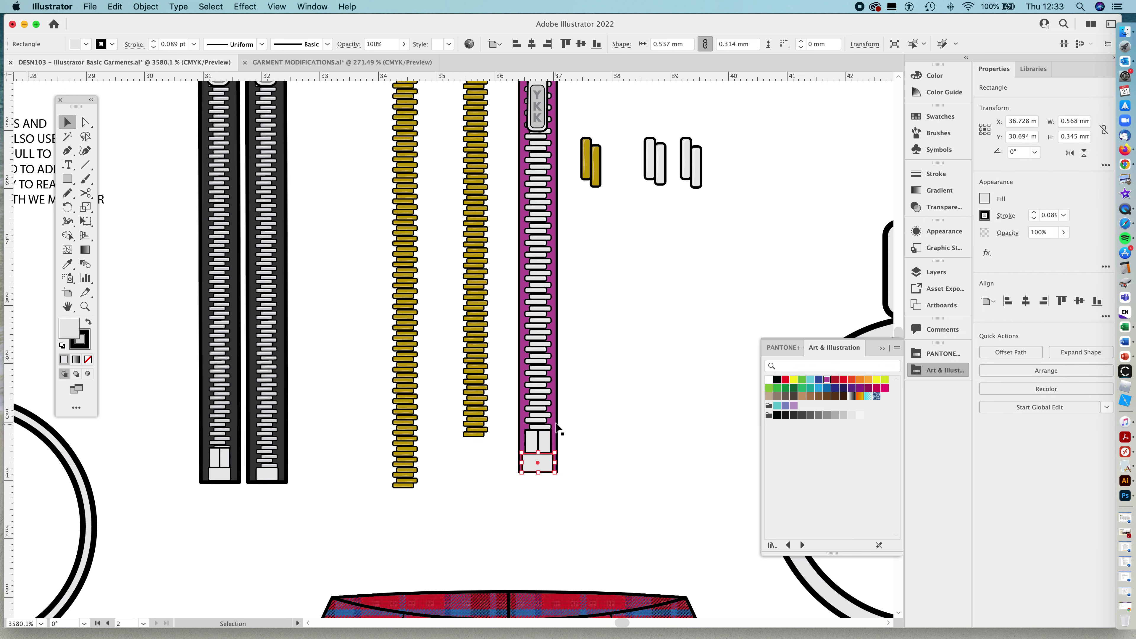
drag(540, 474, 537, 474)
click(608, 483)
key(z)
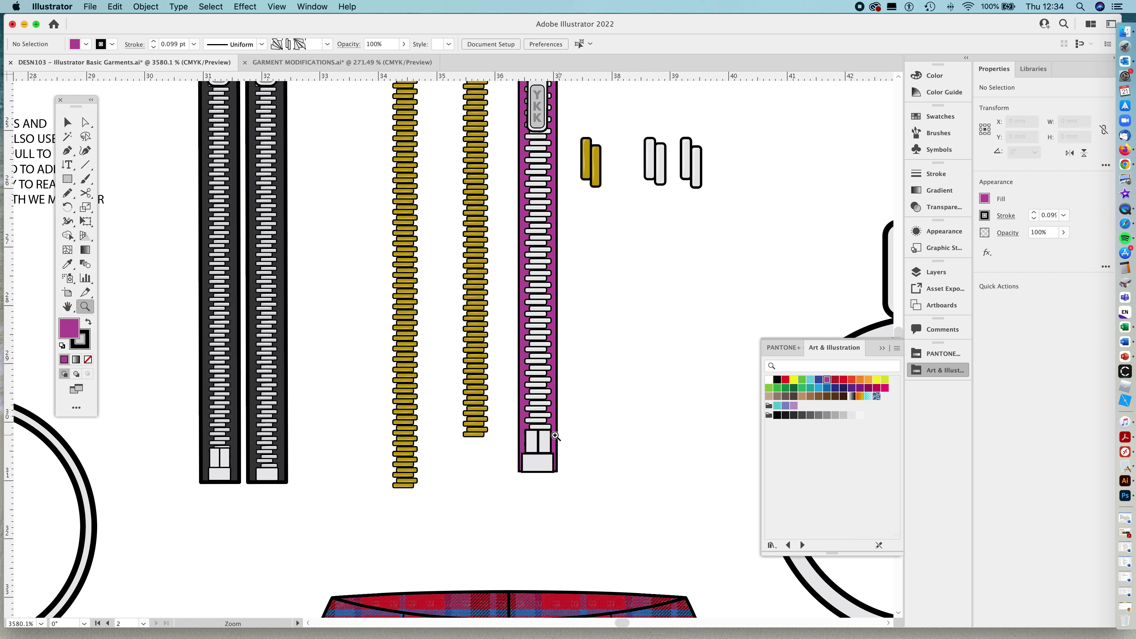
Give the purple backing rectangle's stroke a round cap and round corner joins
key(v)
click(557, 438)
drag(542, 470, 666, 450)
key(z)
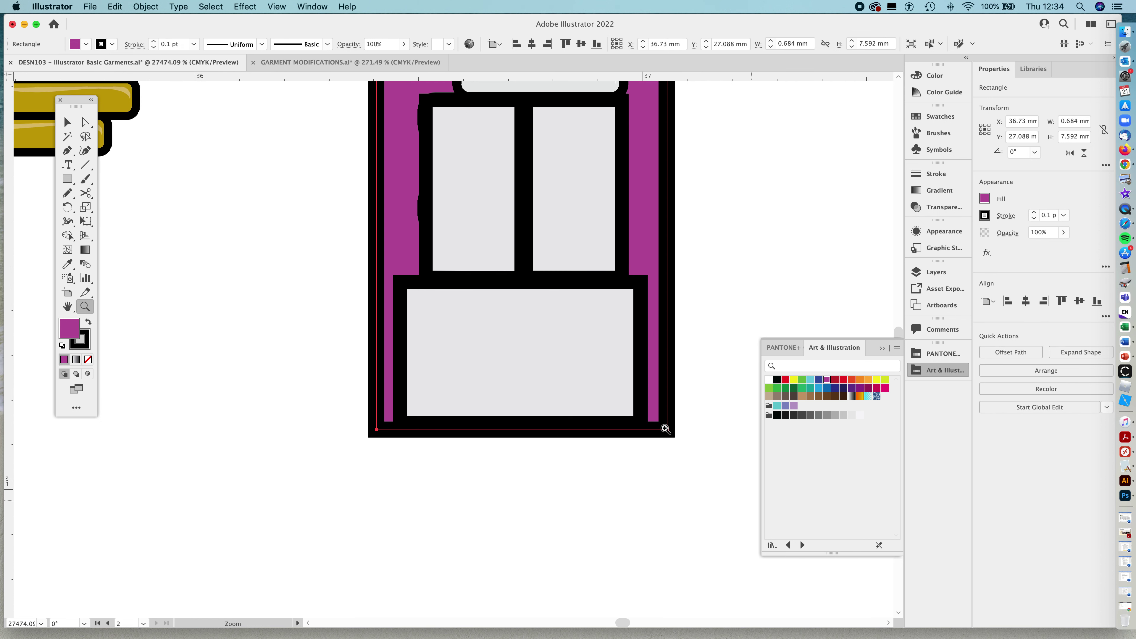
click(925, 174)
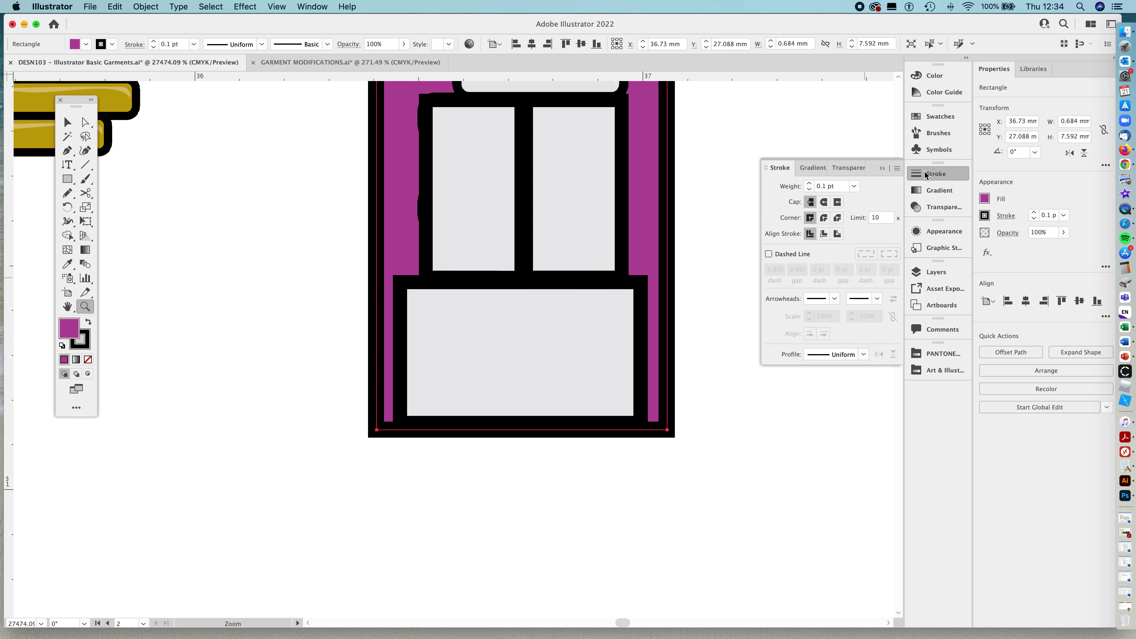
click(824, 202)
click(823, 218)
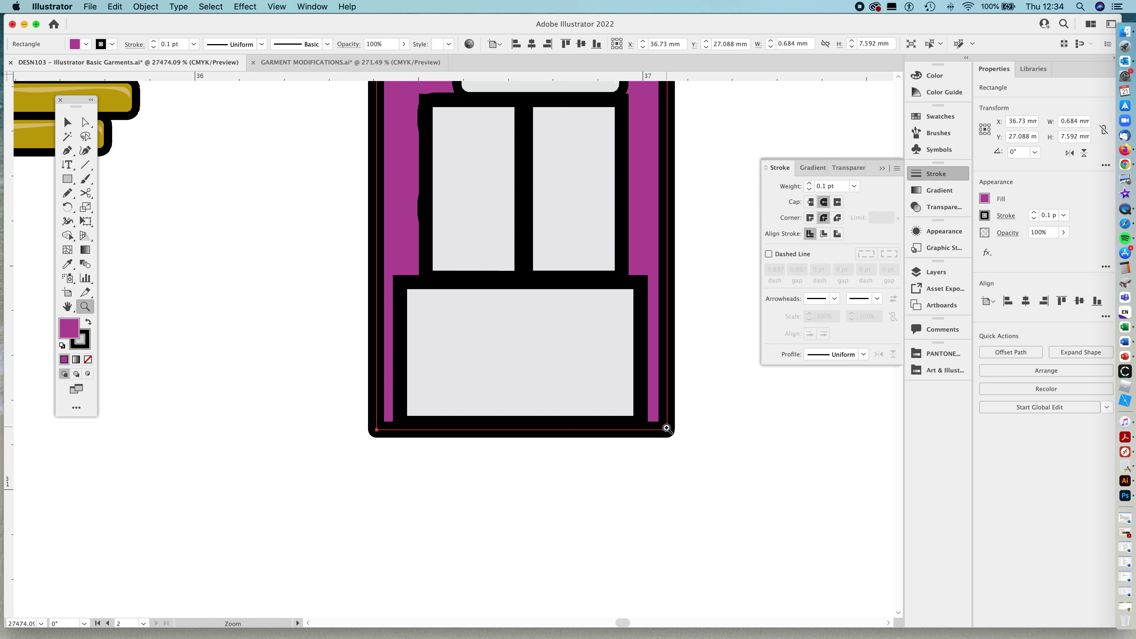
click(880, 170)
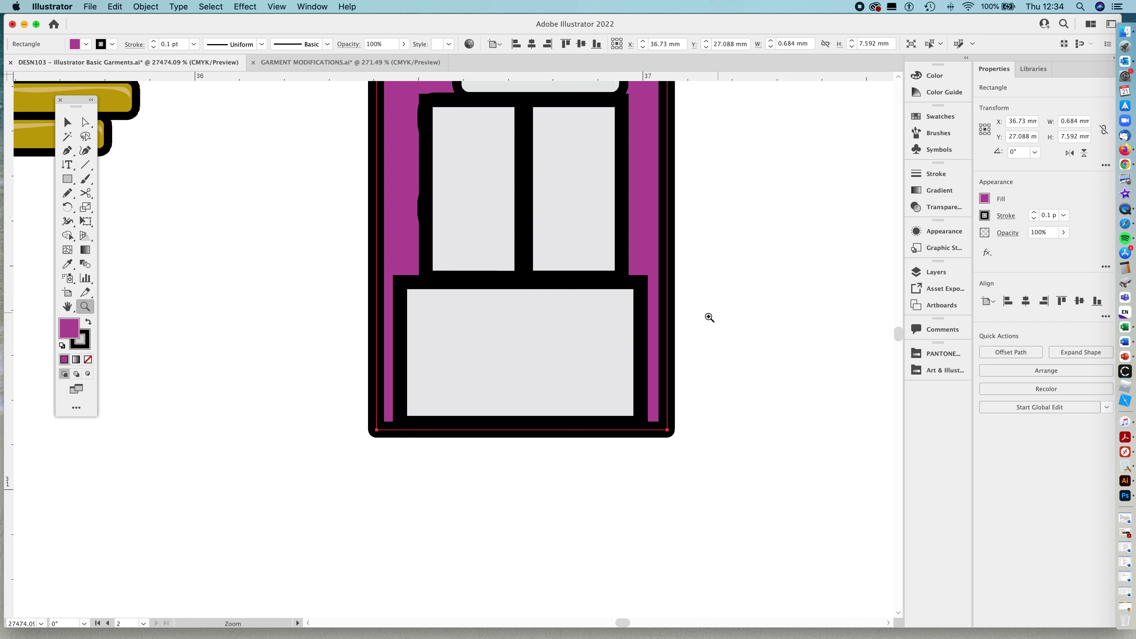
Reduce the height of the two upright rectangles above the purple zip's bottom stop
mouse_move(747, 293)
mouse_down()
mouse_move(583, 364)
mouse_move(482, 388)
mouse_up()
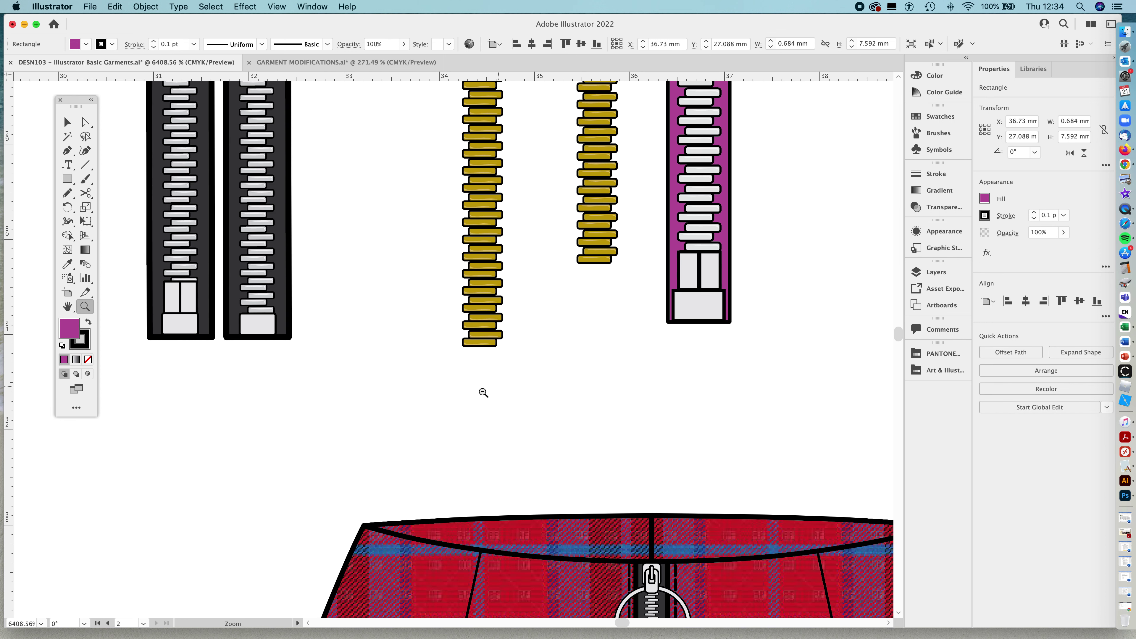
key(v)
click(694, 268)
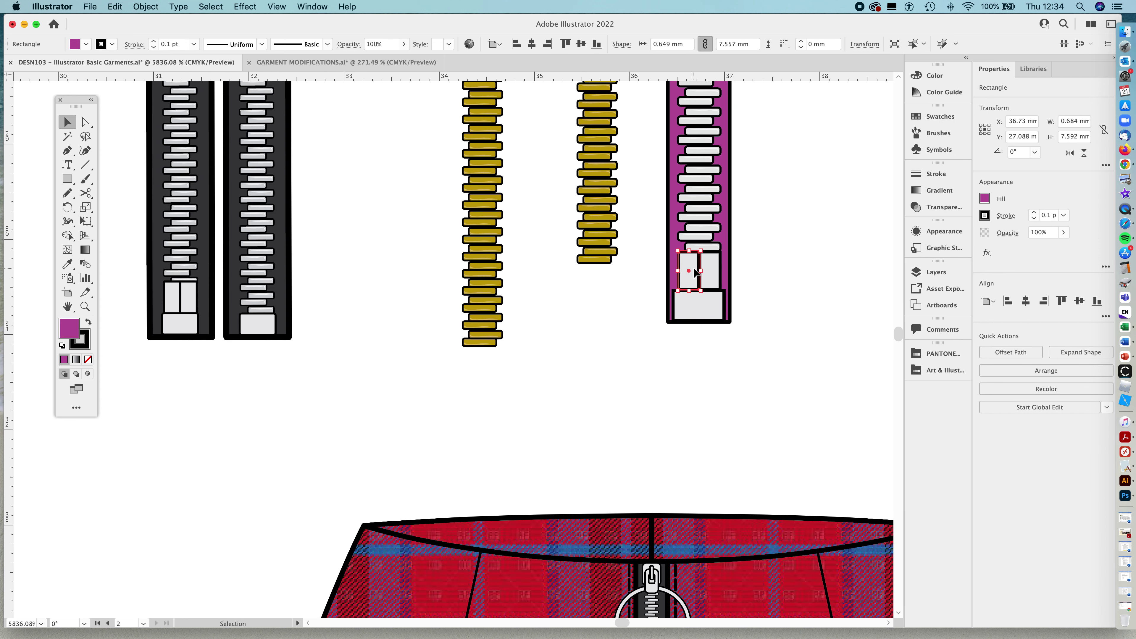
shift+click(711, 271)
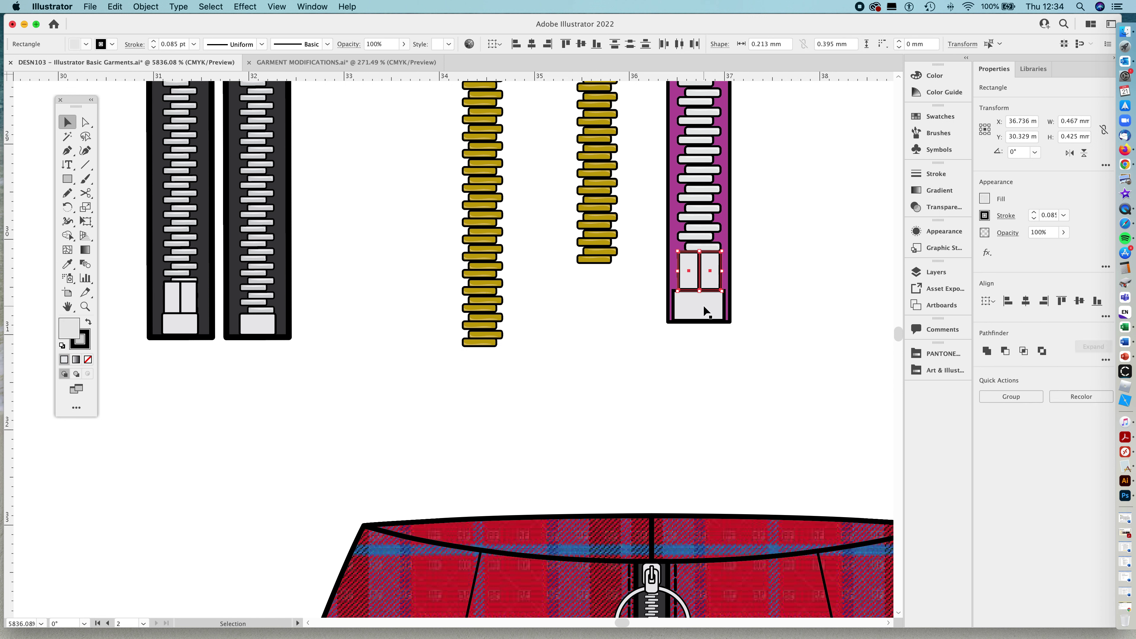
shift+click(706, 304)
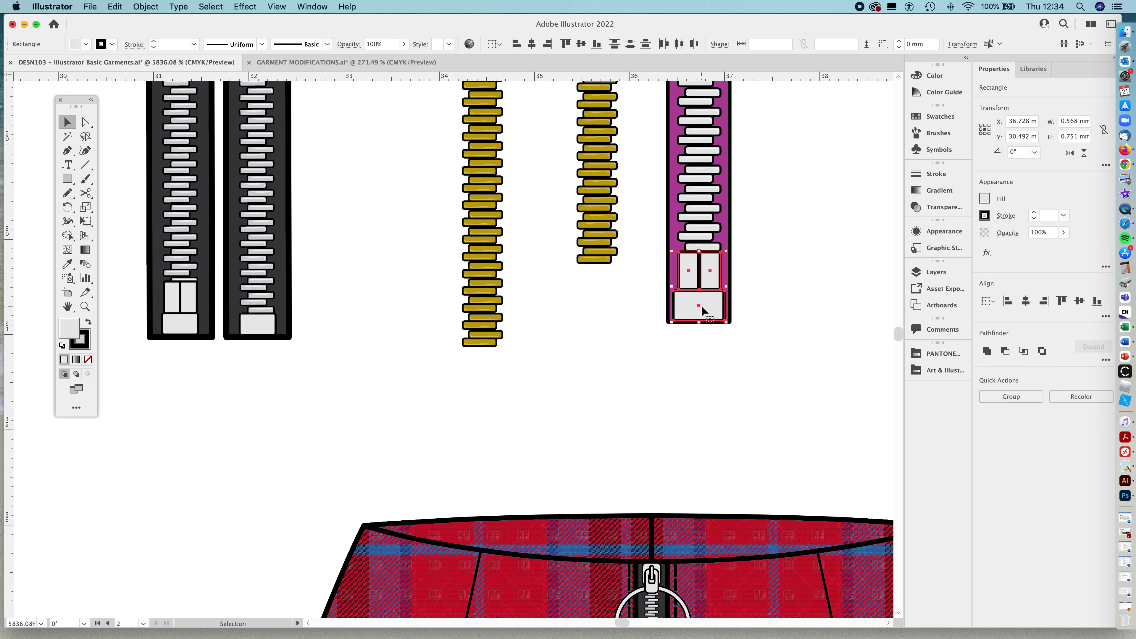
click(771, 318)
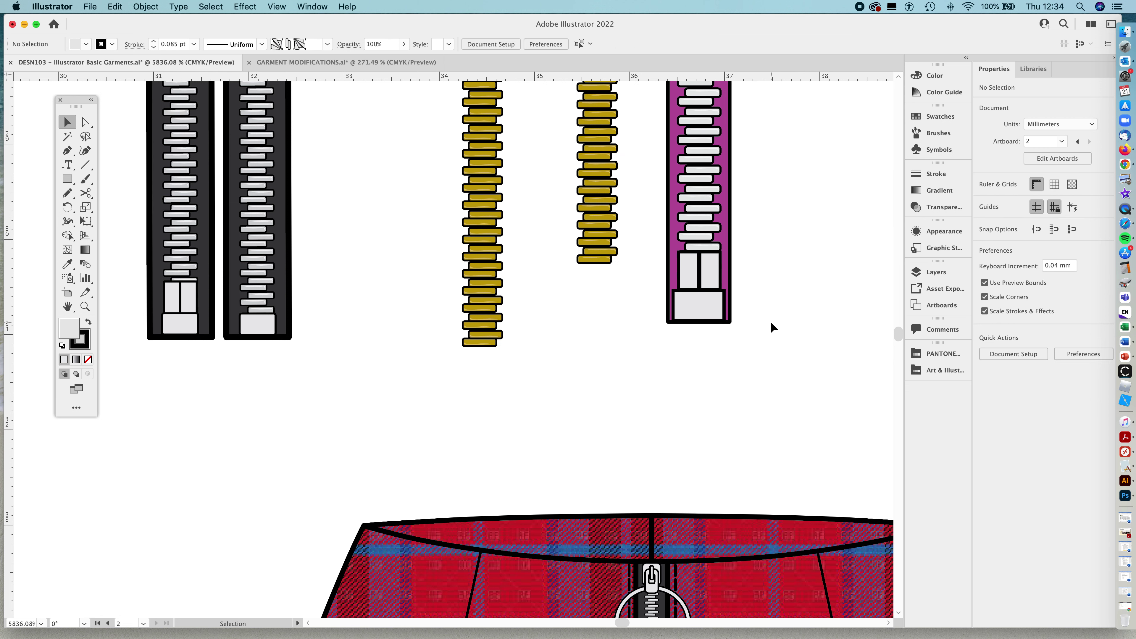
click(685, 273)
drag(700, 252, 699, 260)
click(783, 282)
Change the fill of the zip's purple backing rectangle to dark grey
key(z)
drag(799, 261, 626, 332)
drag(744, 260, 520, 347)
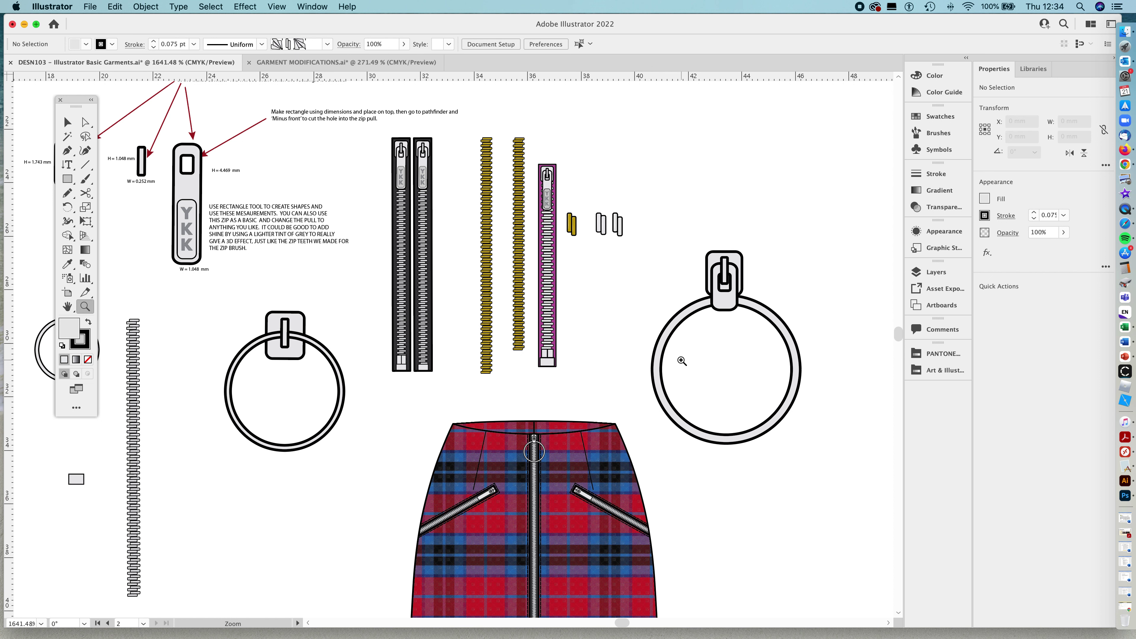
key(v)
drag(531, 135, 557, 385)
click(557, 295)
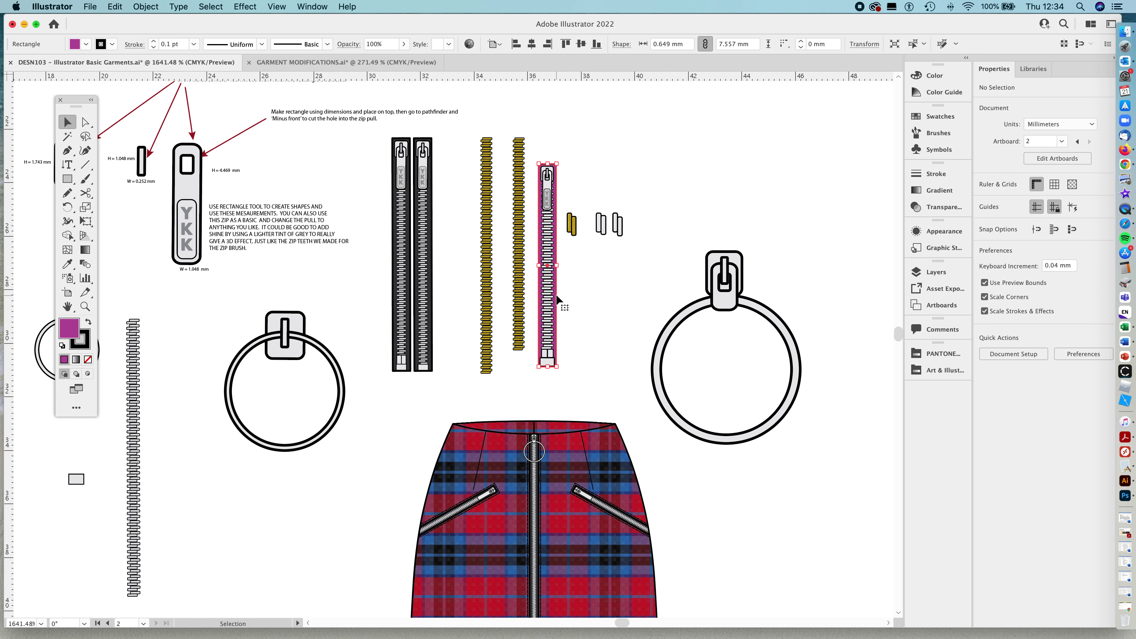
click(921, 370)
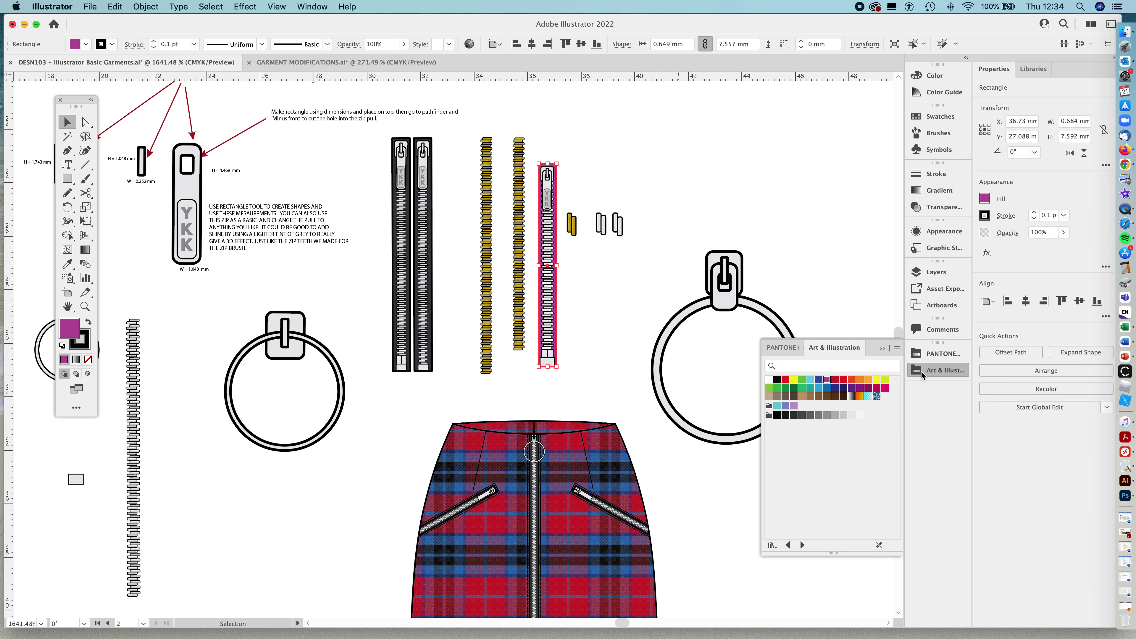
click(802, 416)
click(596, 287)
Group the teeth, pull, bottom stop and backing of the finished zip into one object
drag(532, 340, 556, 382)
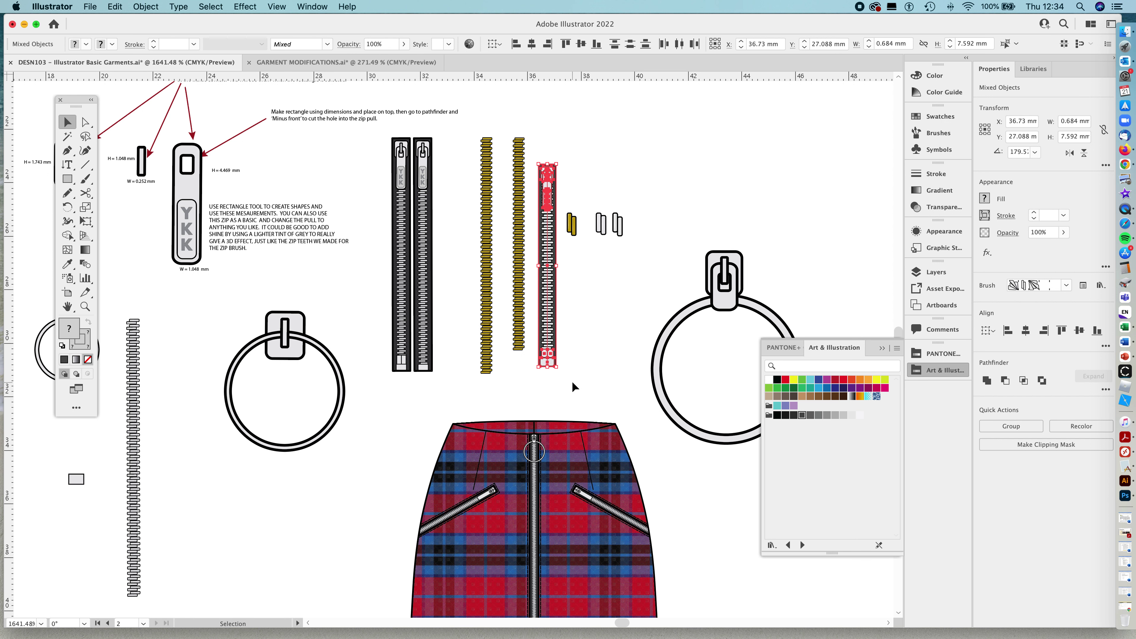
right_click(551, 278)
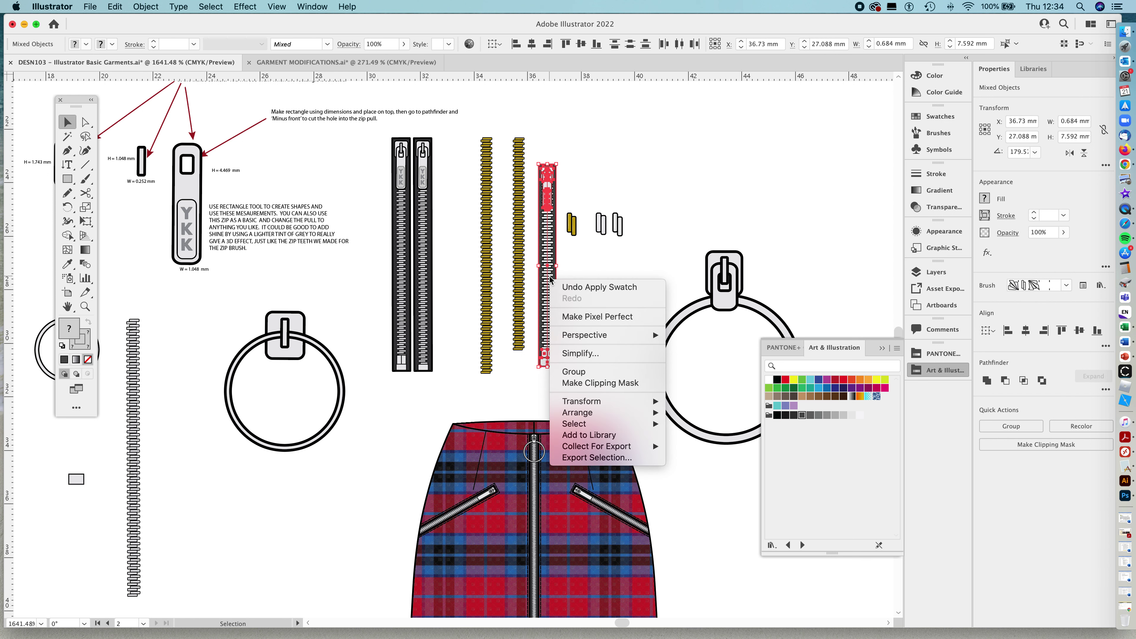
click(584, 371)
click(576, 259)
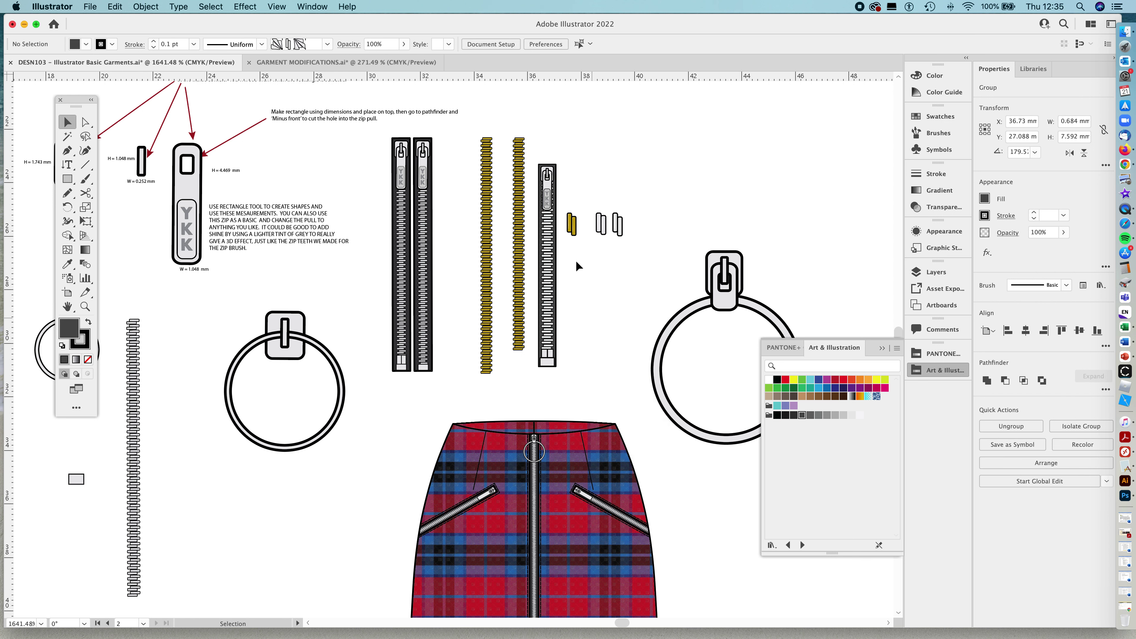
Move the grouped zip onto the tartan skirt, scale it to about 0.32 × 3.56 mm, and place it beside the centre-front zip below the waistband
drag(552, 247, 545, 480)
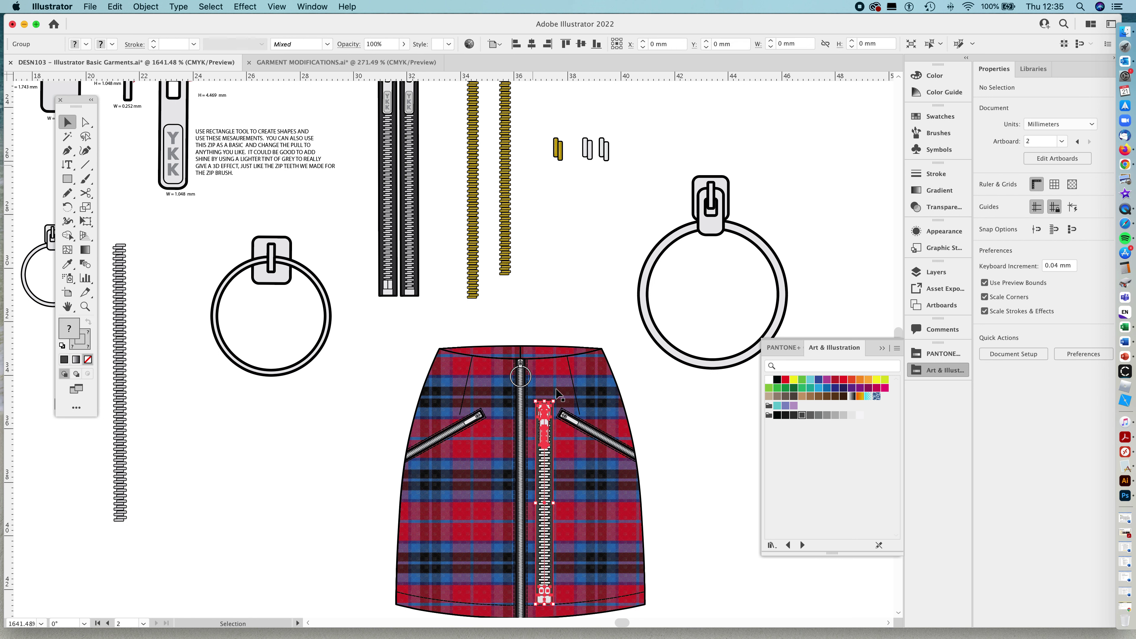
drag(555, 400, 546, 446)
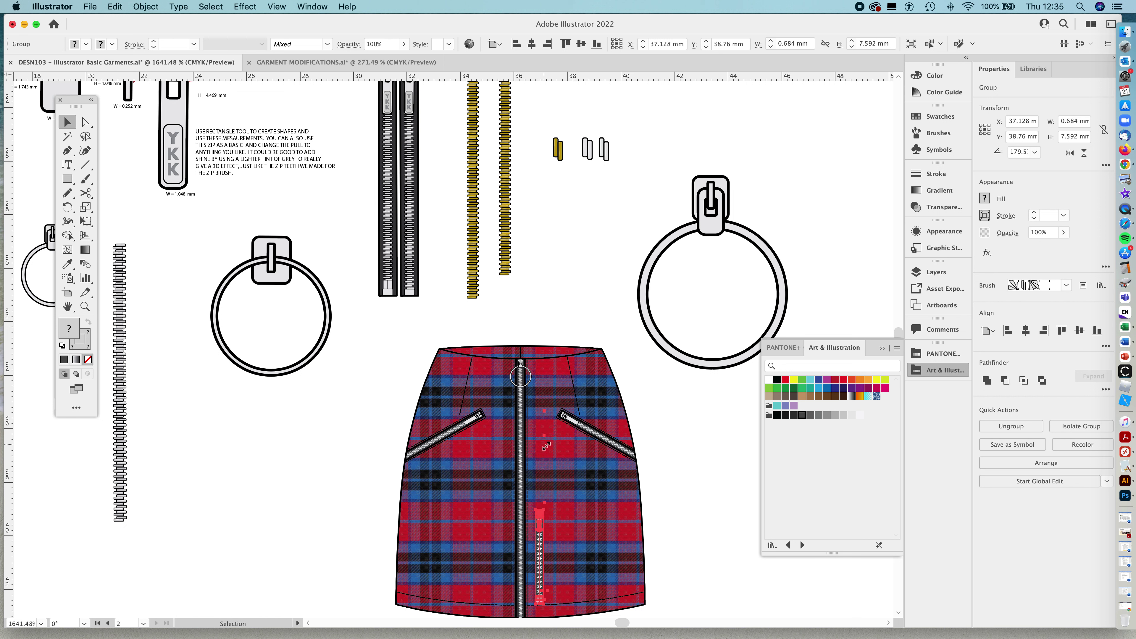
click(616, 547)
drag(539, 547, 555, 354)
key(z)
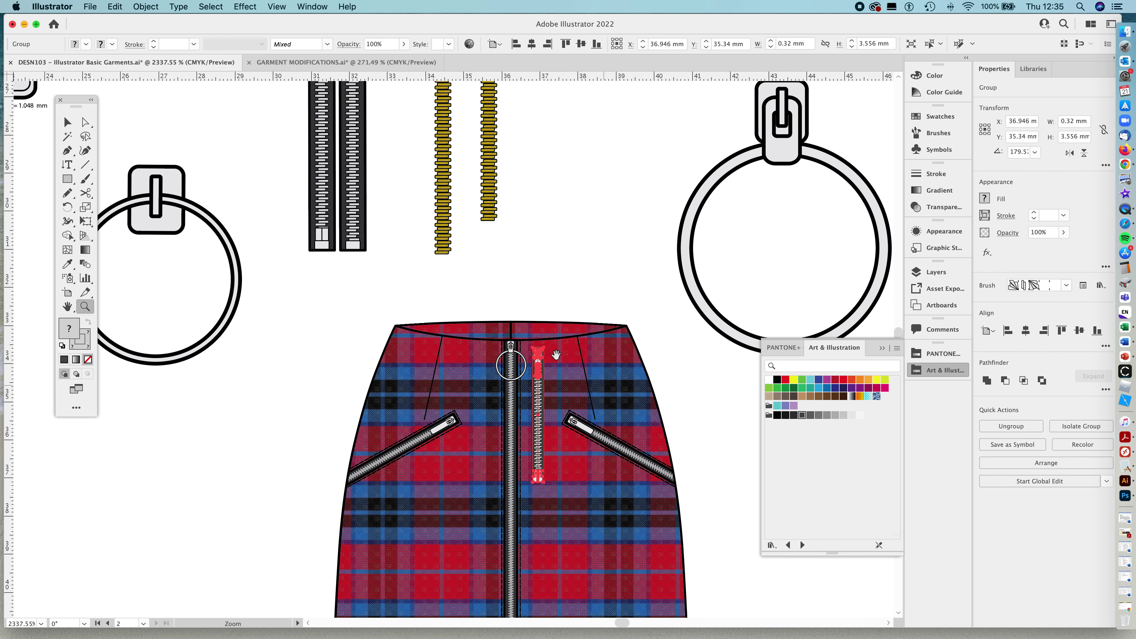
Undo the moves of the grouped zip onto the skirt, putting it back on the blank area beside the skirt
drag(592, 412, 532, 286)
key(v)
drag(480, 229, 487, 294)
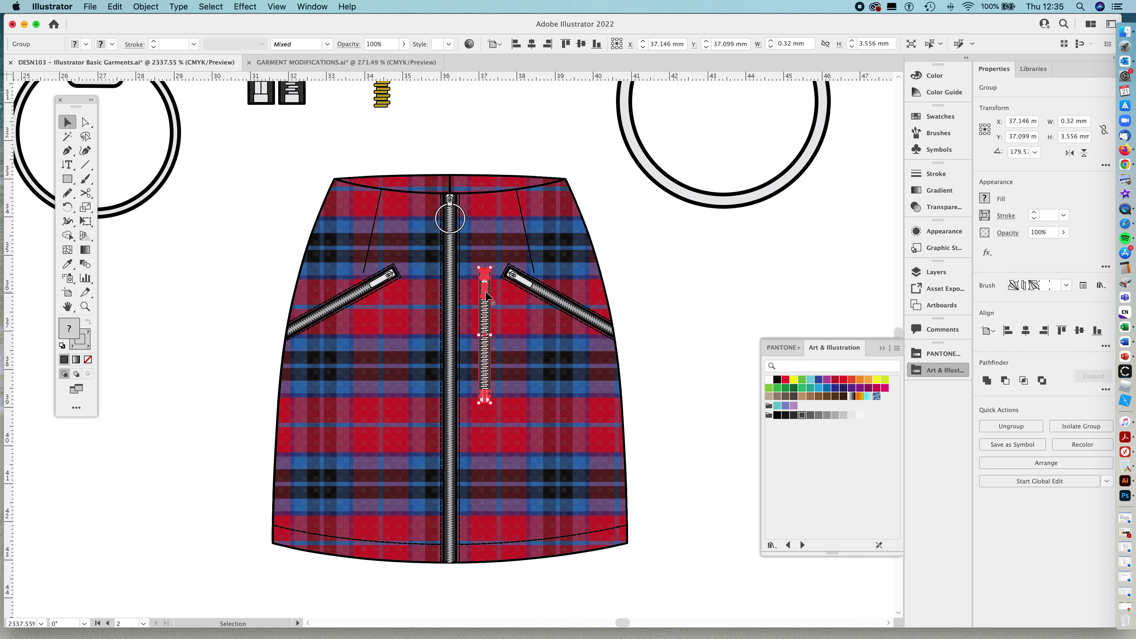
key(super+z)
click(651, 349)
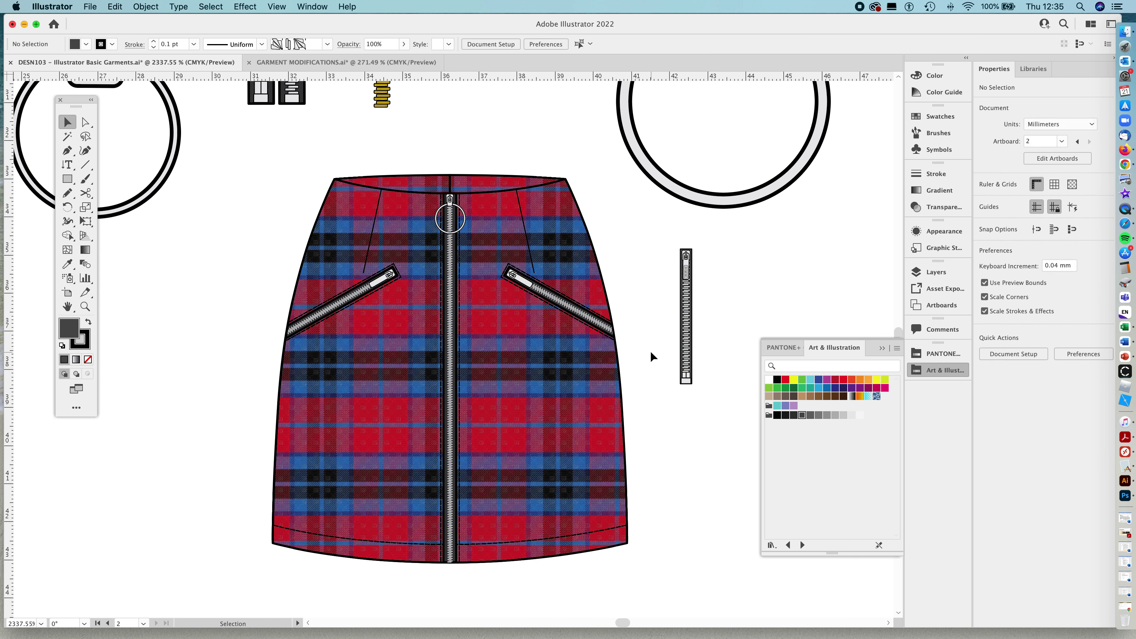
click(583, 314)
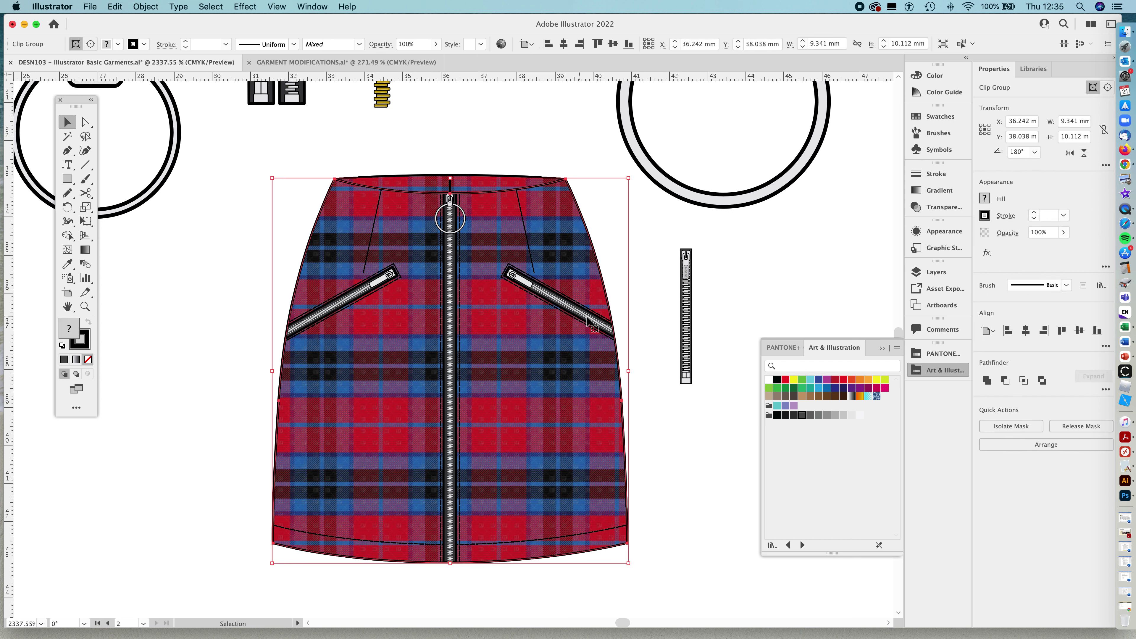
click(666, 358)
Draw a straight vertical Pen line beside the centre-front zip from waistband to hem and apply the silver zip-teeth pattern brush
key(p)
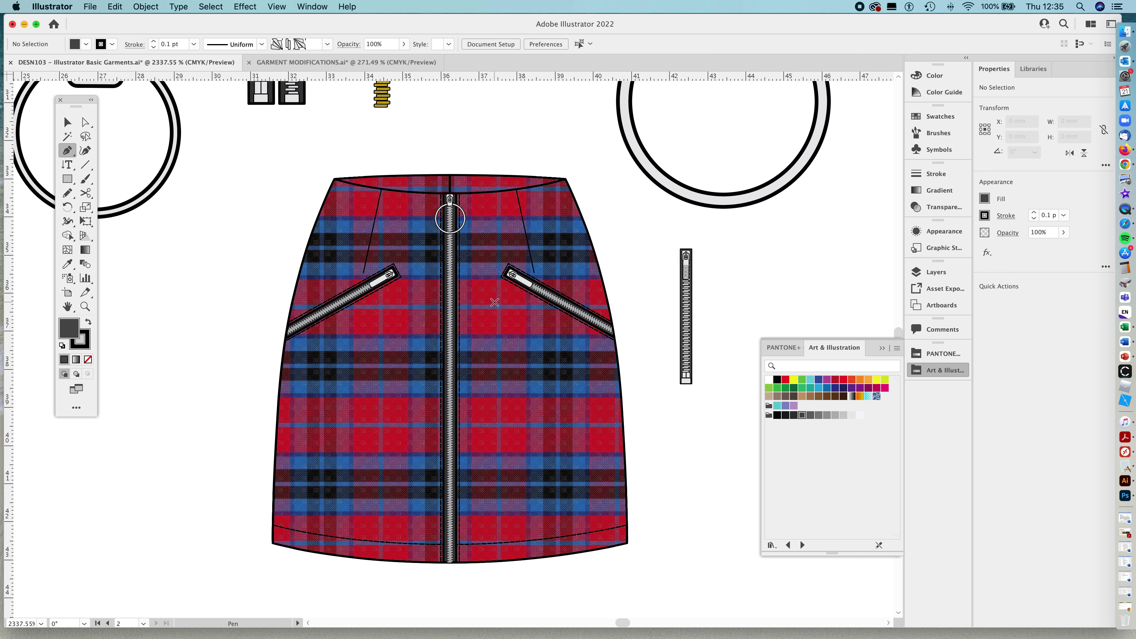
click(475, 197)
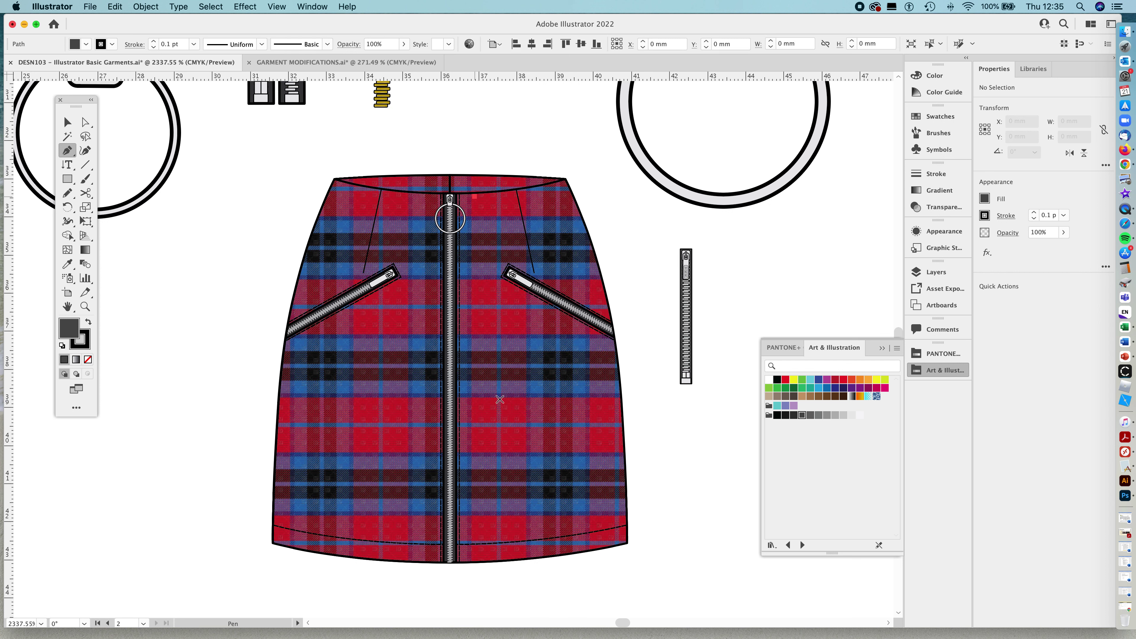
shift+click(478, 563)
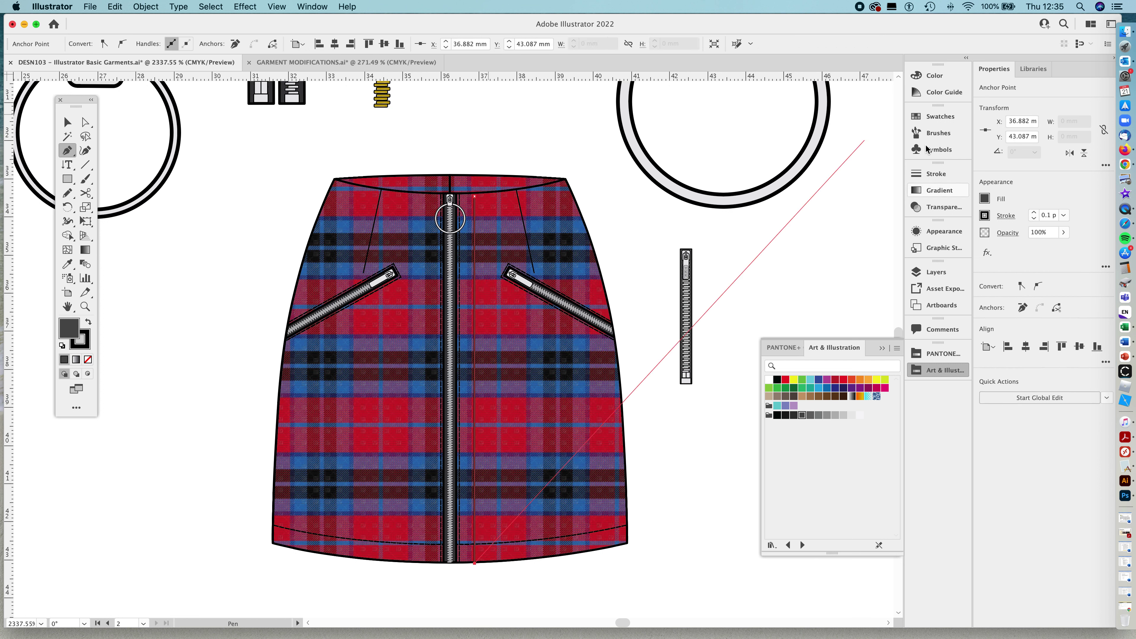
click(932, 133)
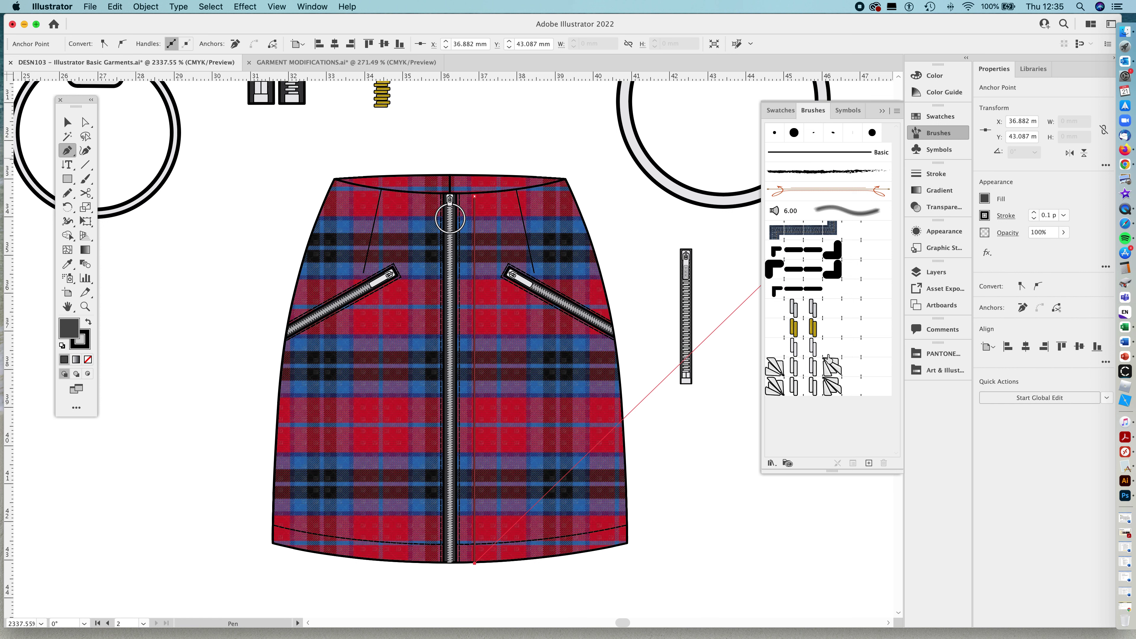
click(818, 388)
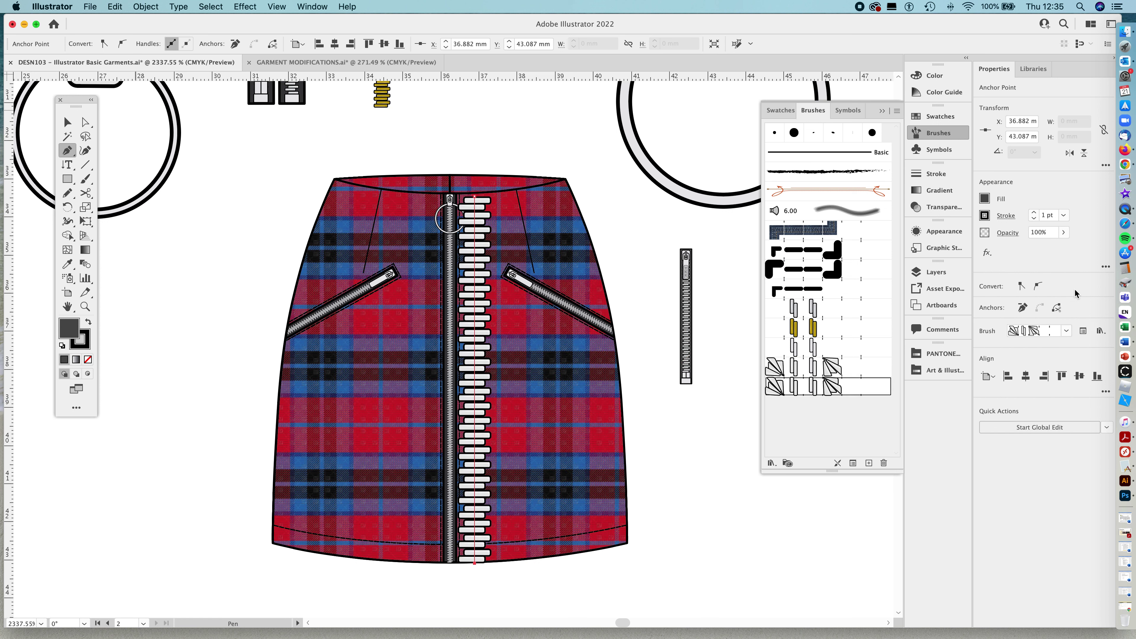
Try reducing the fixed scale of the line's zip-teeth brush stroke to about 12%
click(1084, 331)
drag(676, 46, 647, 52)
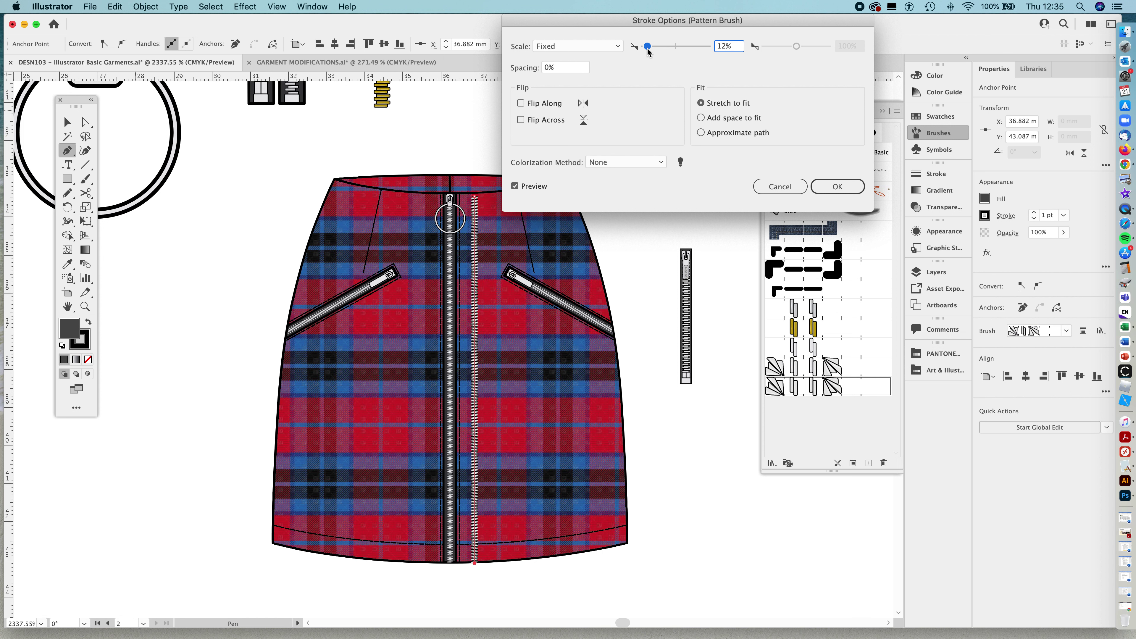
click(841, 186)
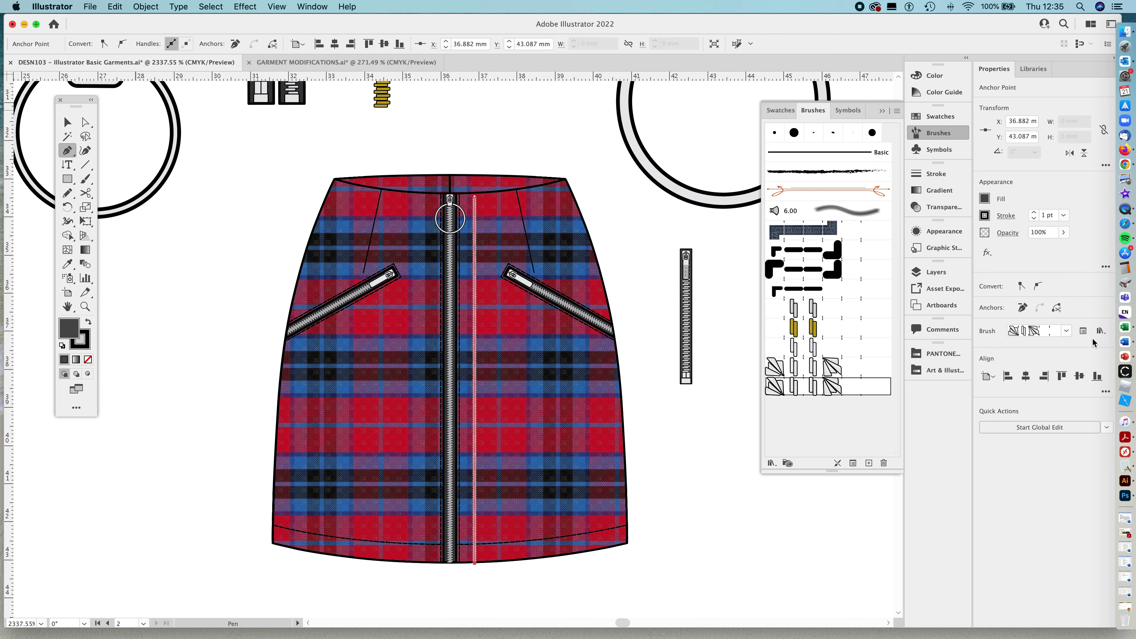
Set the fixed scale of the line's zip-teeth brush stroke to 24%
click(1083, 331)
drag(650, 50, 654, 50)
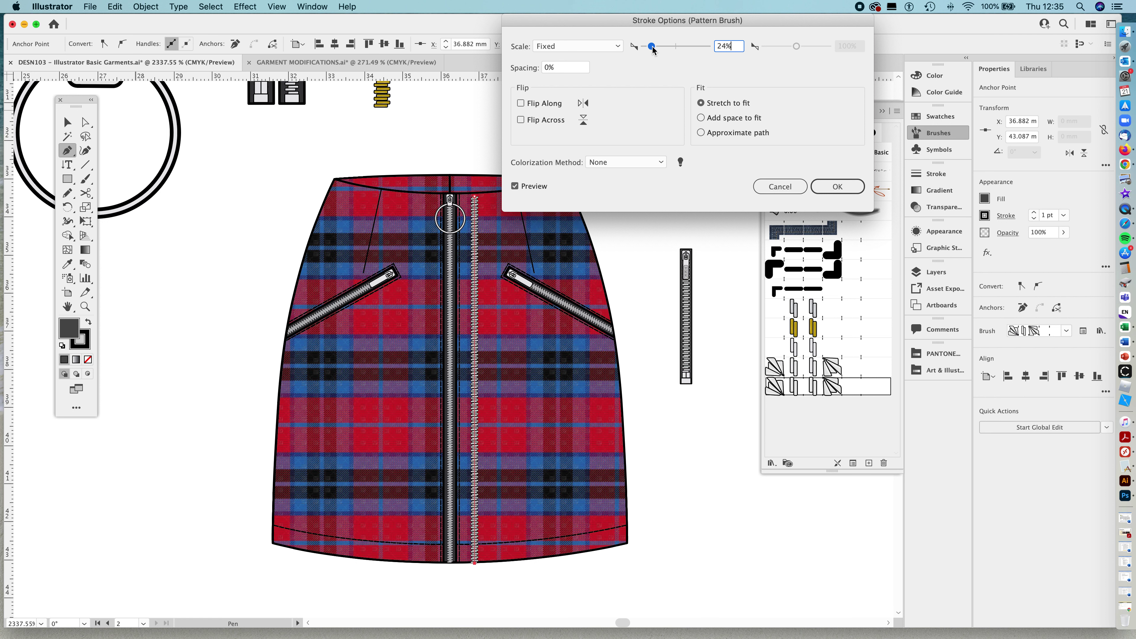
click(829, 190)
Duplicate the small grouped zip between the original and the skirt, and ungroup the copy
key(v)
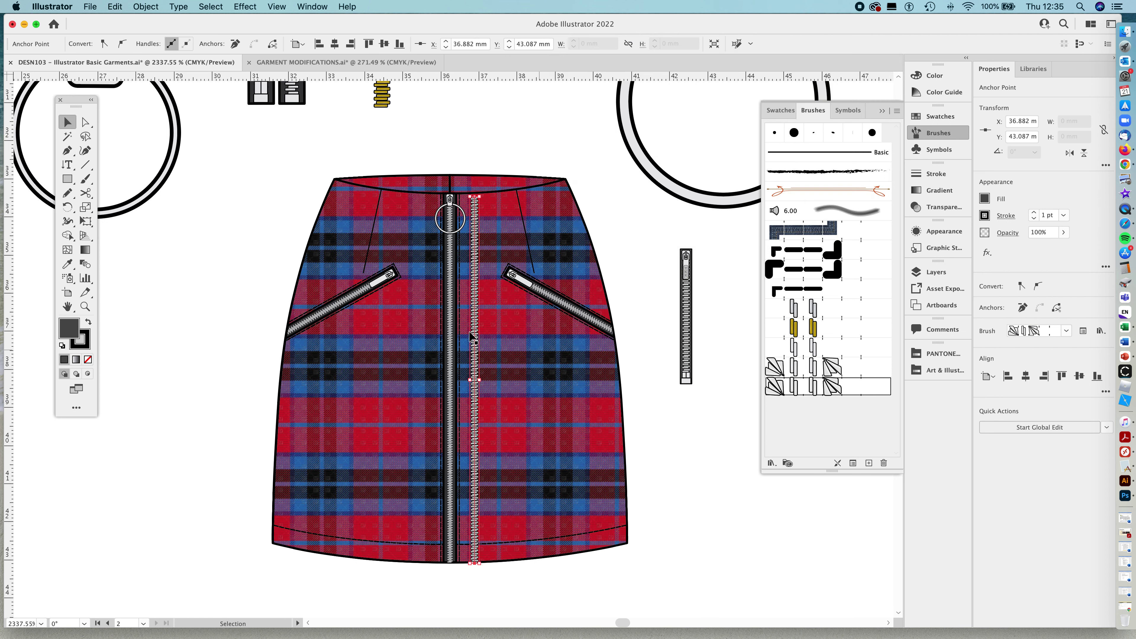
click(687, 262)
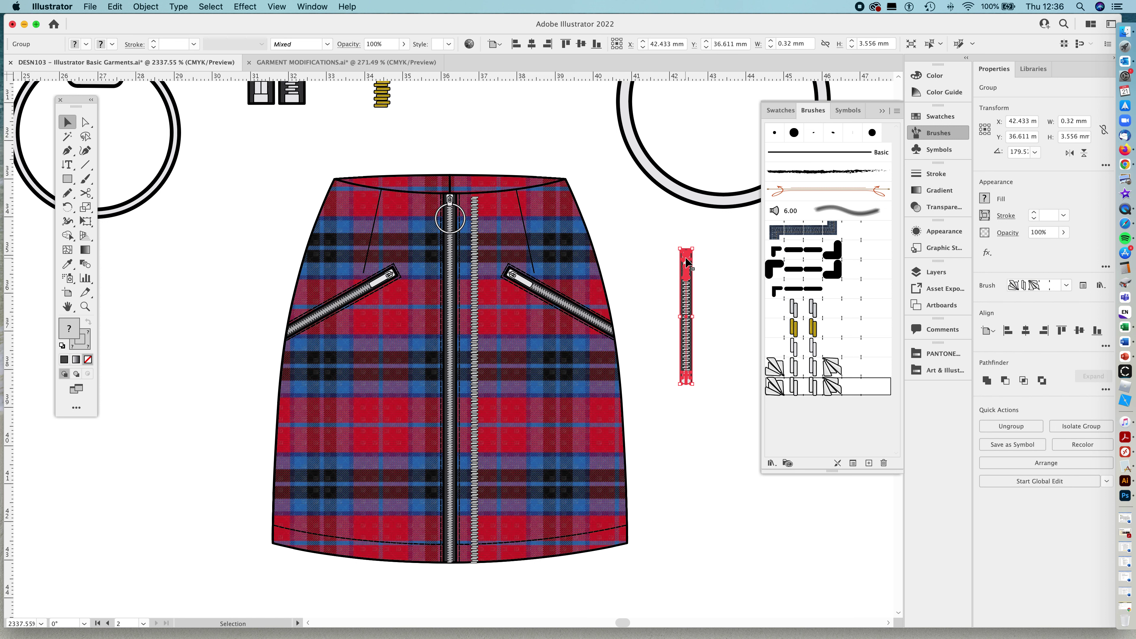
drag(687, 261, 652, 242)
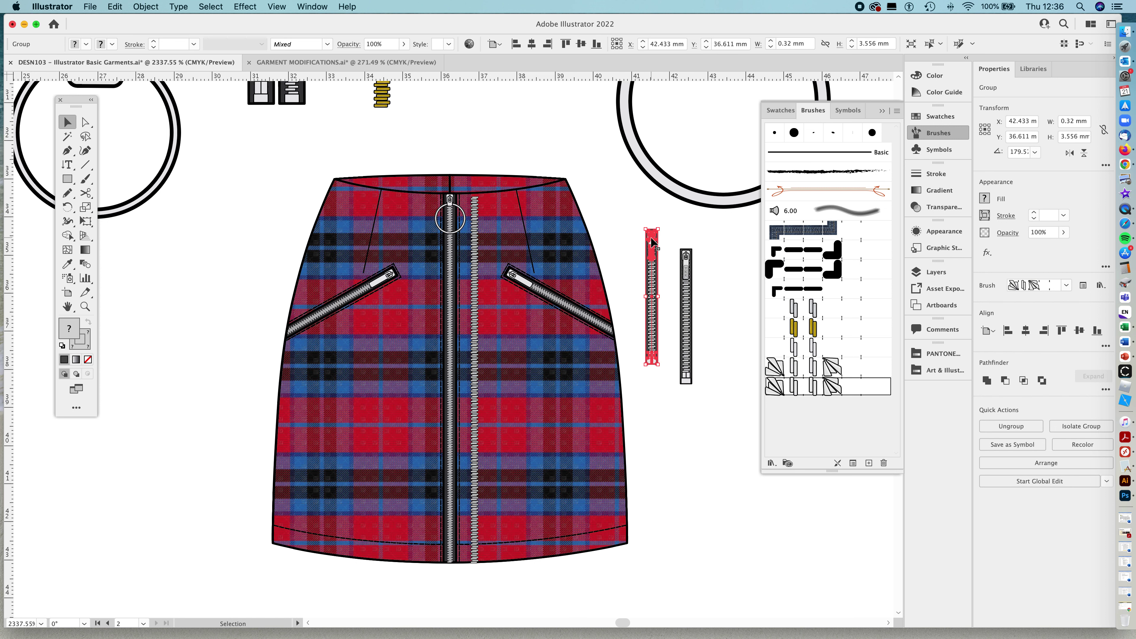
click(678, 223)
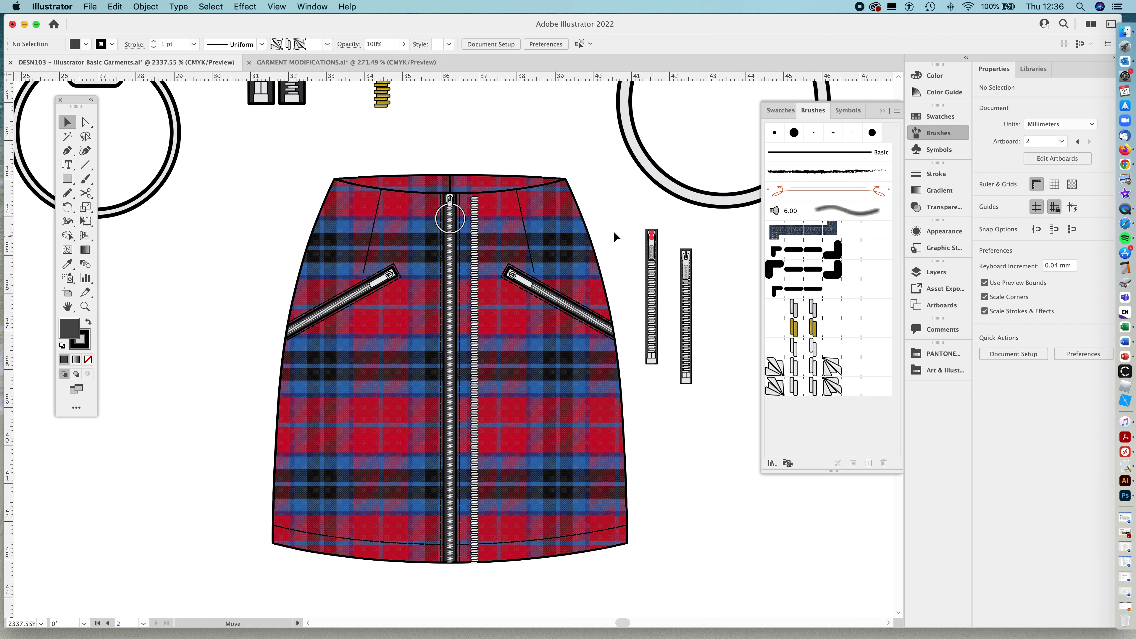
Move the copied zip's pull parts onto the upper end of the long teeth line and bring them to the front
click(655, 227)
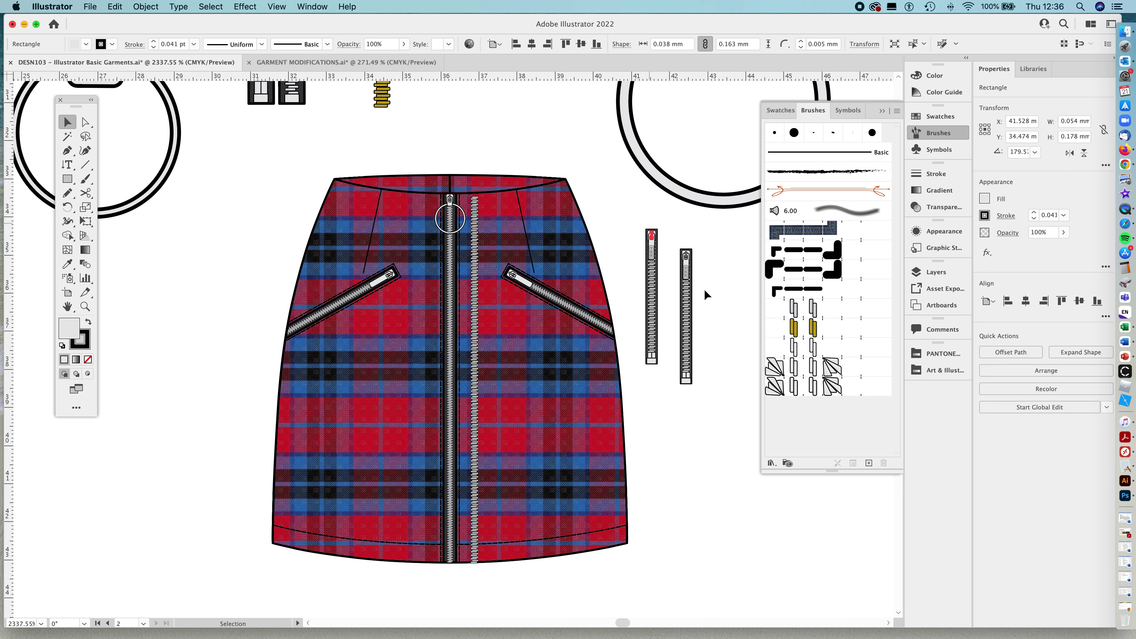
key(z)
drag(653, 224, 835, 379)
key(v)
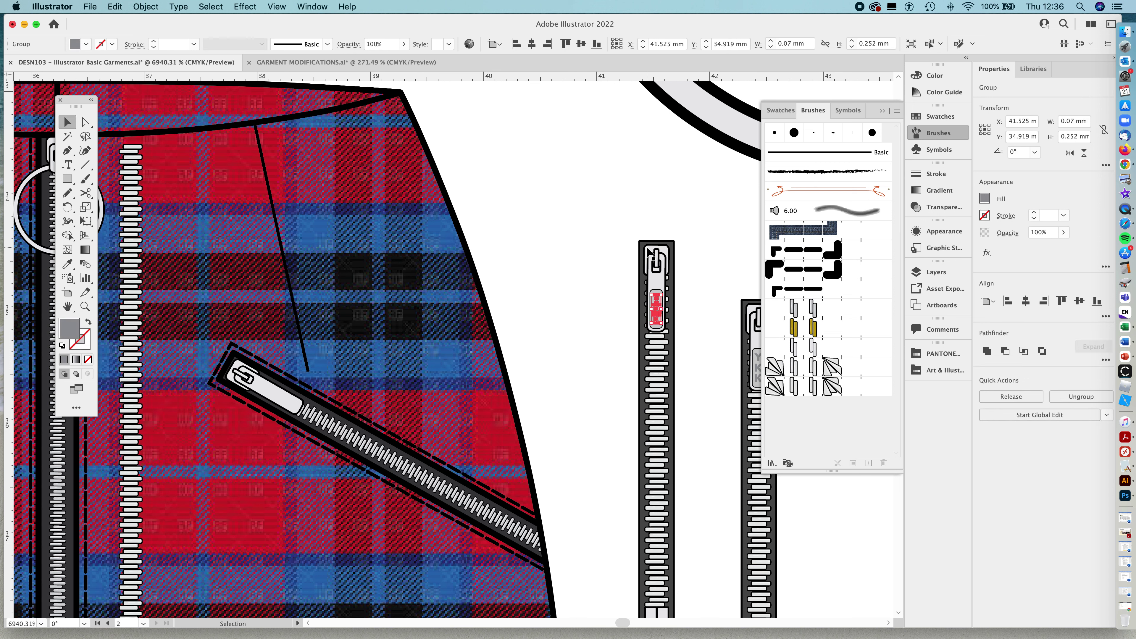
click(661, 263)
shift+click(666, 269)
shift+click(661, 298)
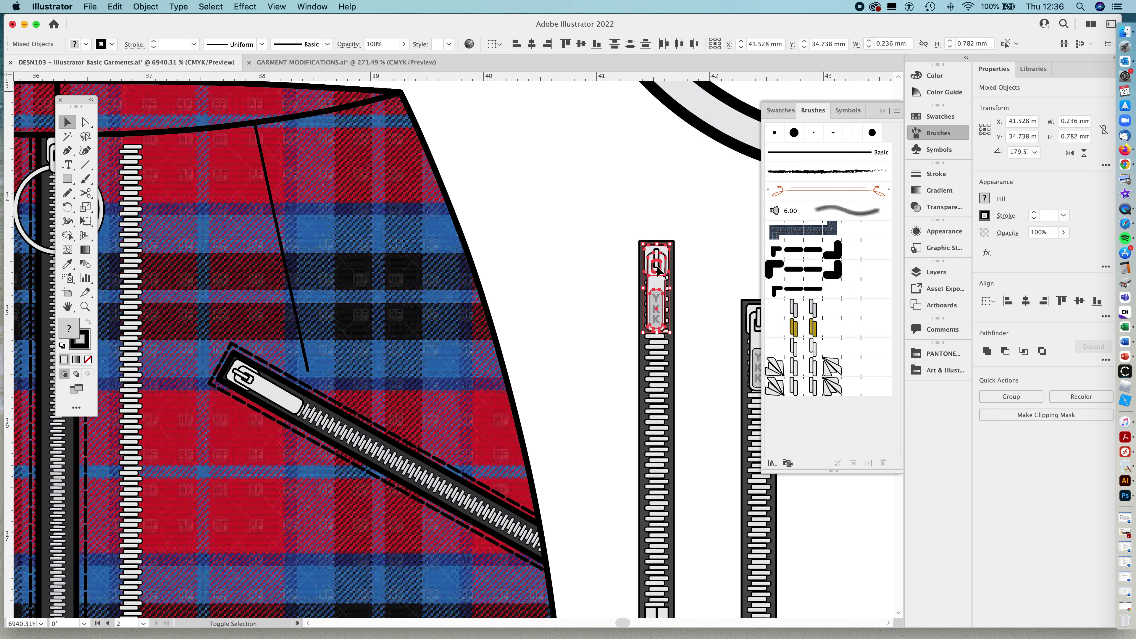
drag(661, 269, 138, 163)
right_click(138, 162)
mouse_move(175, 301)
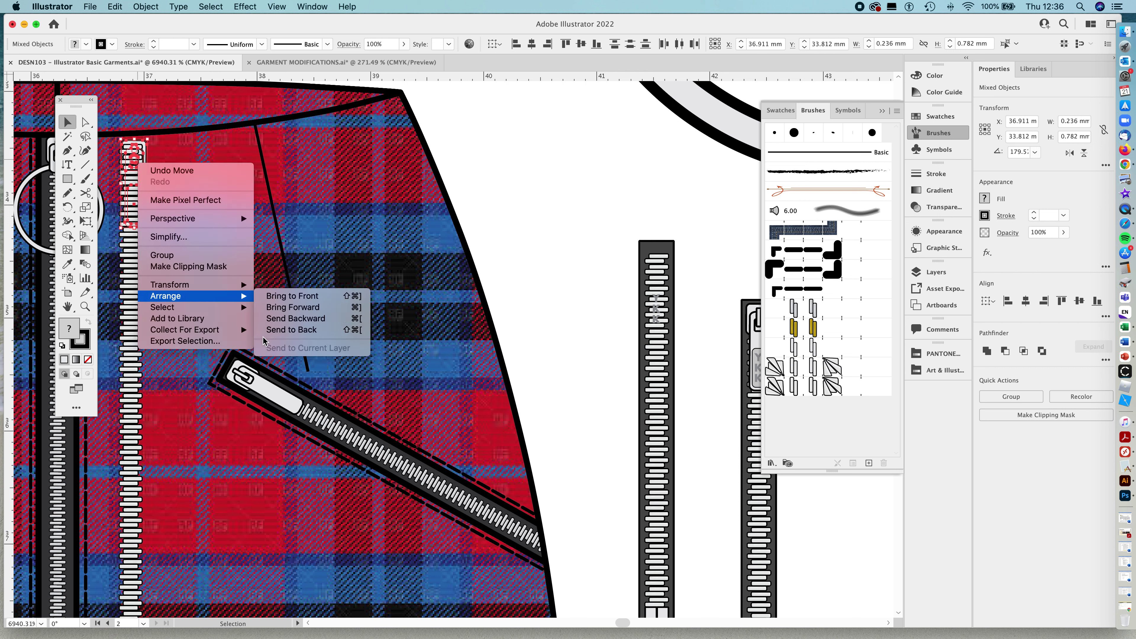
click(292, 296)
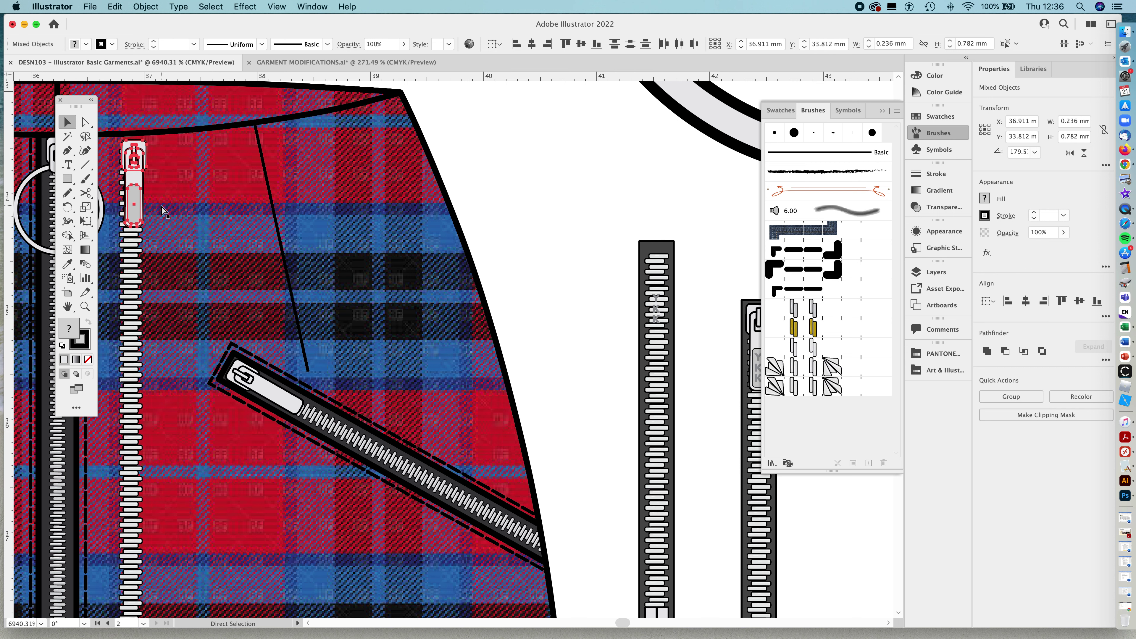
Group the pull parts and centre the group over the upper end of the long teeth line
key(super+g)
drag(131, 170, 129, 170)
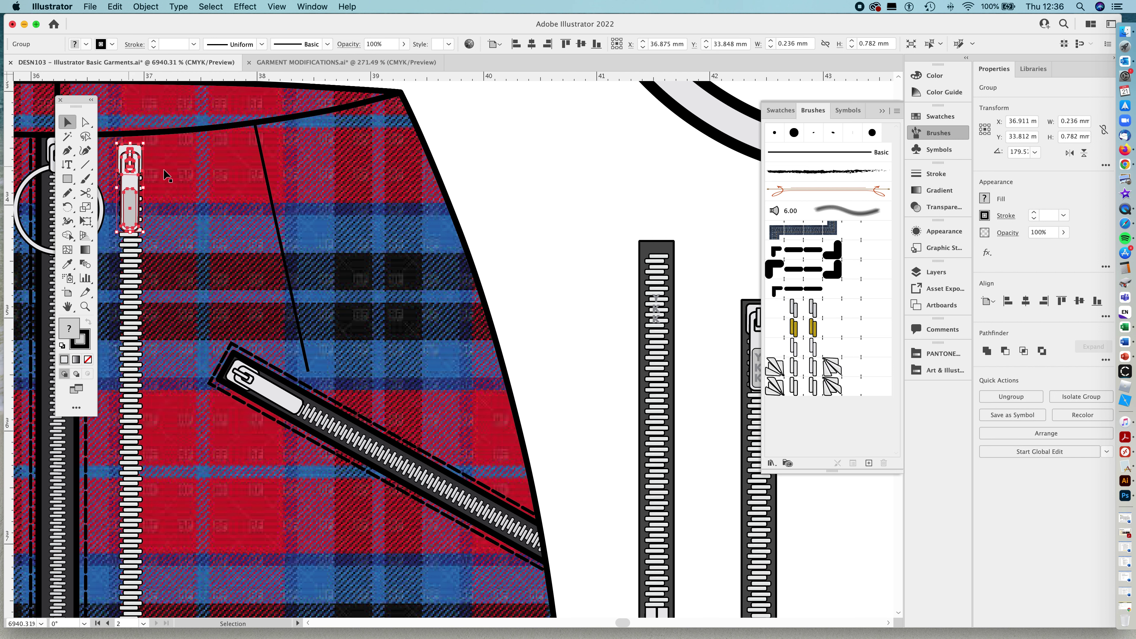
alt+click(231, 174)
key(super+shift+a)
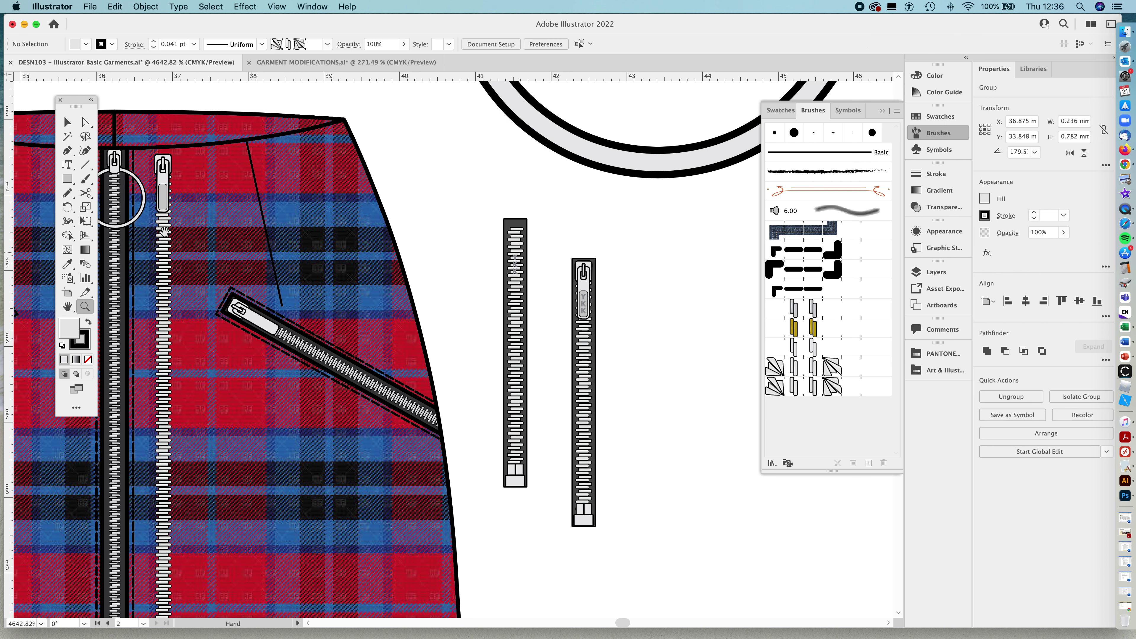
drag(160, 223, 275, 183)
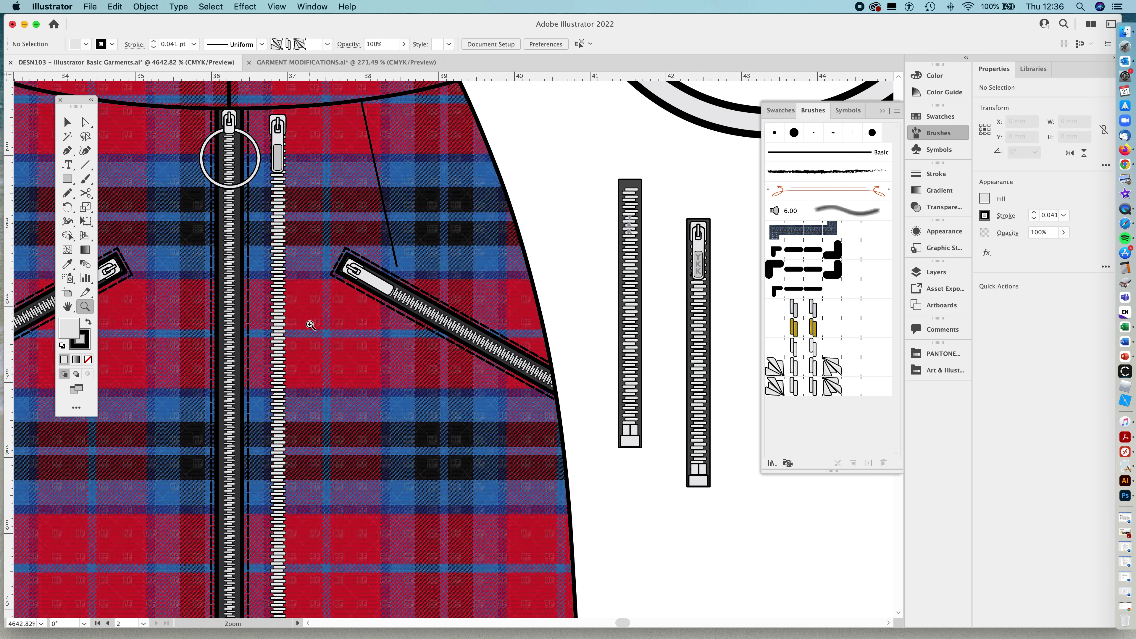
alt+click(448, 287)
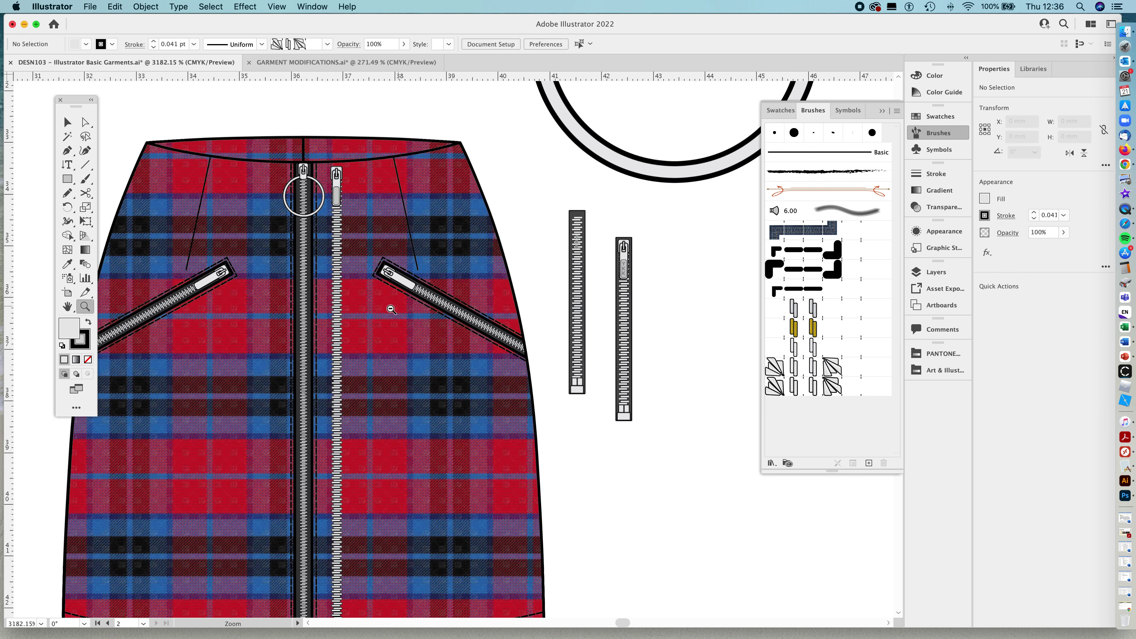
alt+click(392, 310)
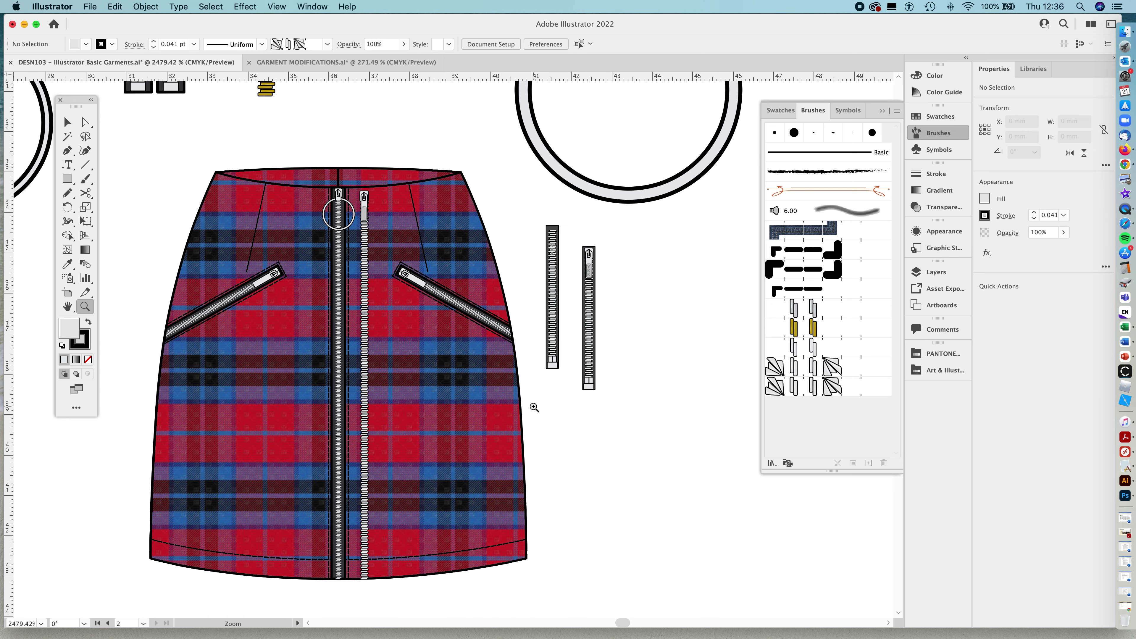